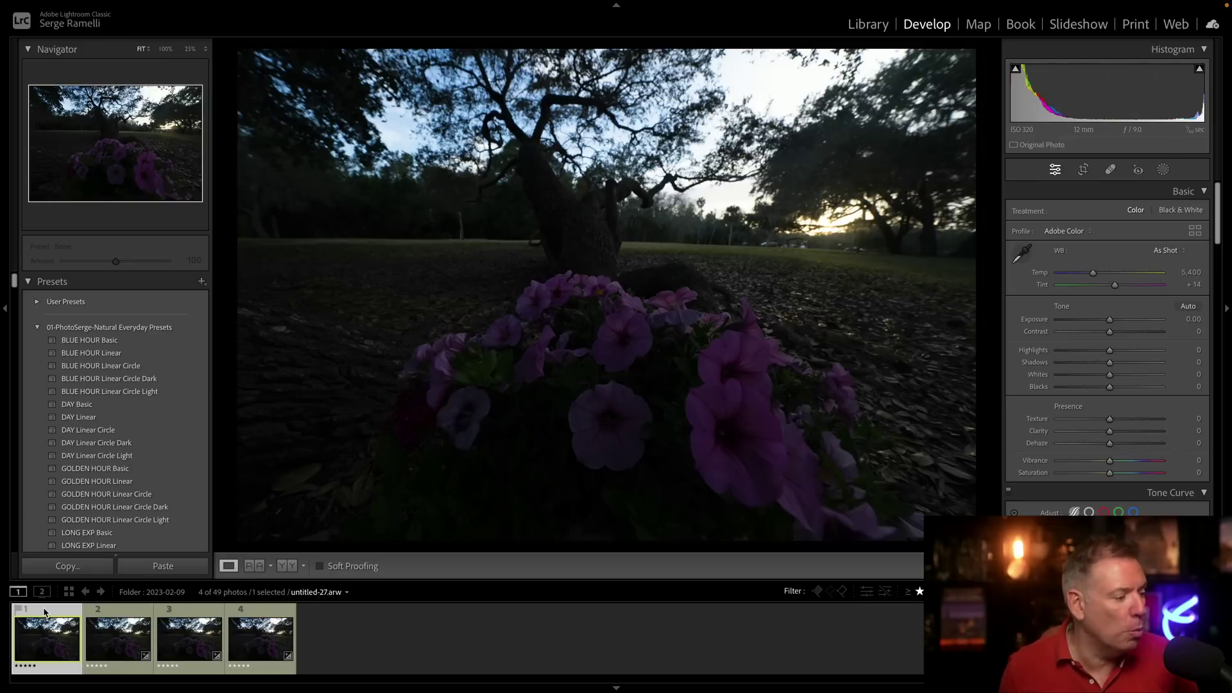
# - Compare the four bracketed shots, then go back to the first one
pyautogui.click(123, 616)
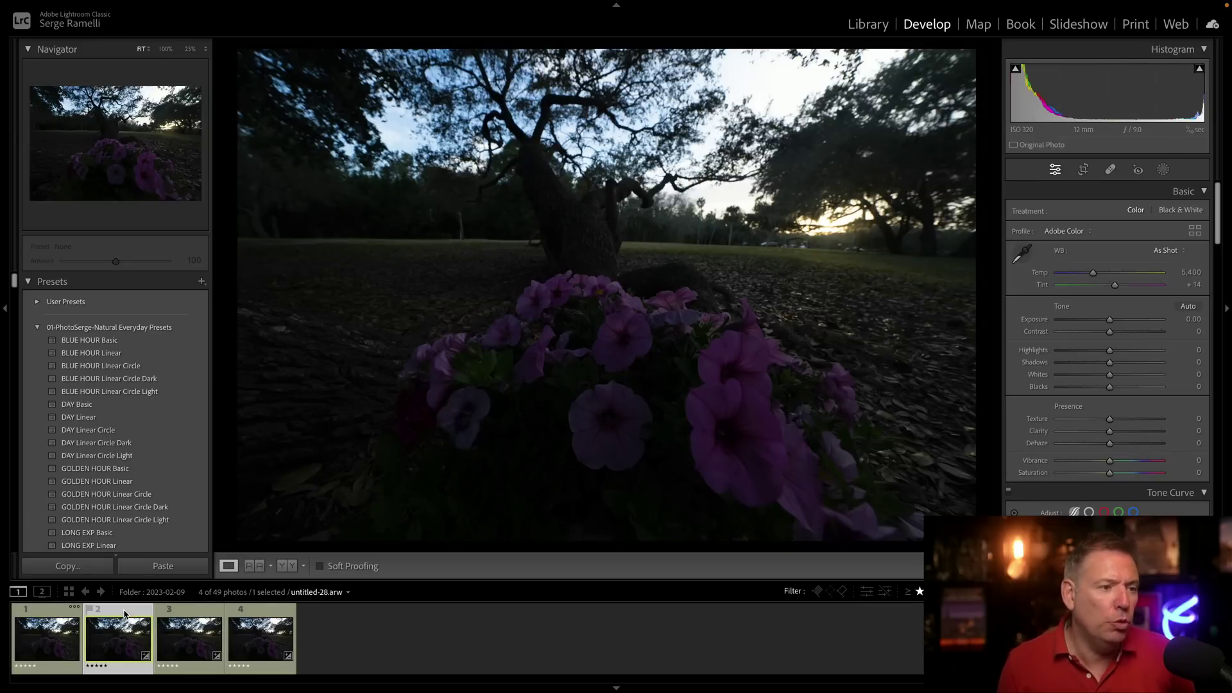
pyautogui.click(193, 618)
pyautogui.click(265, 617)
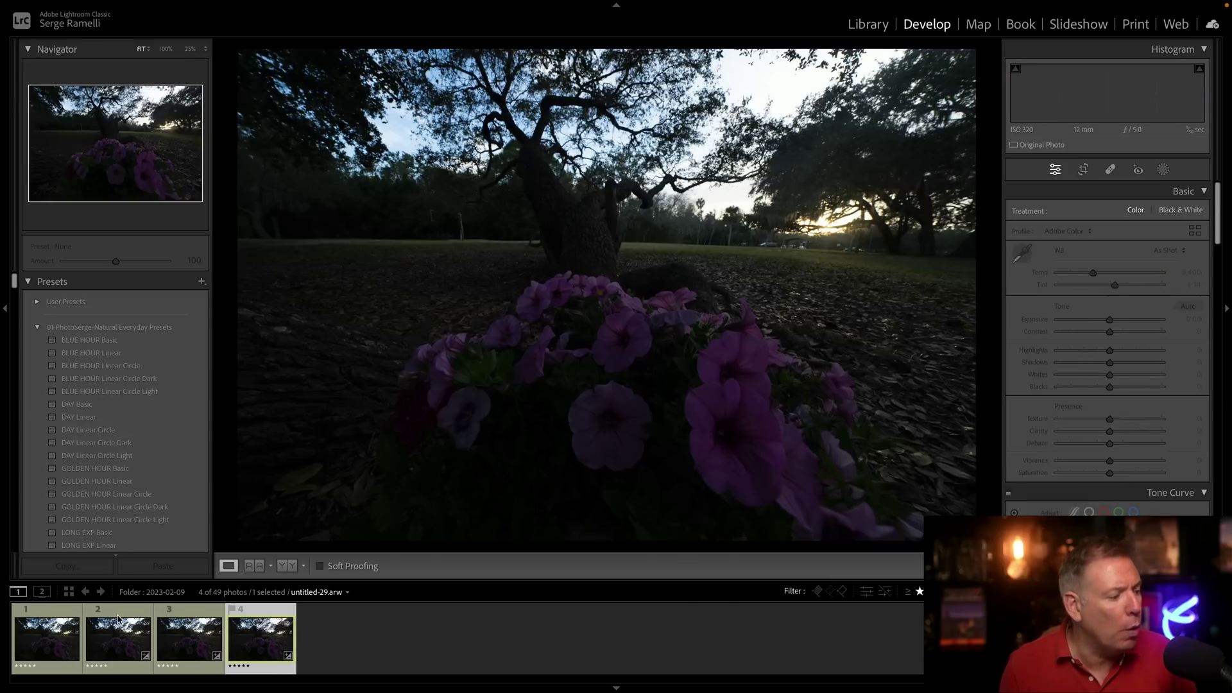
pyautogui.click(53, 616)
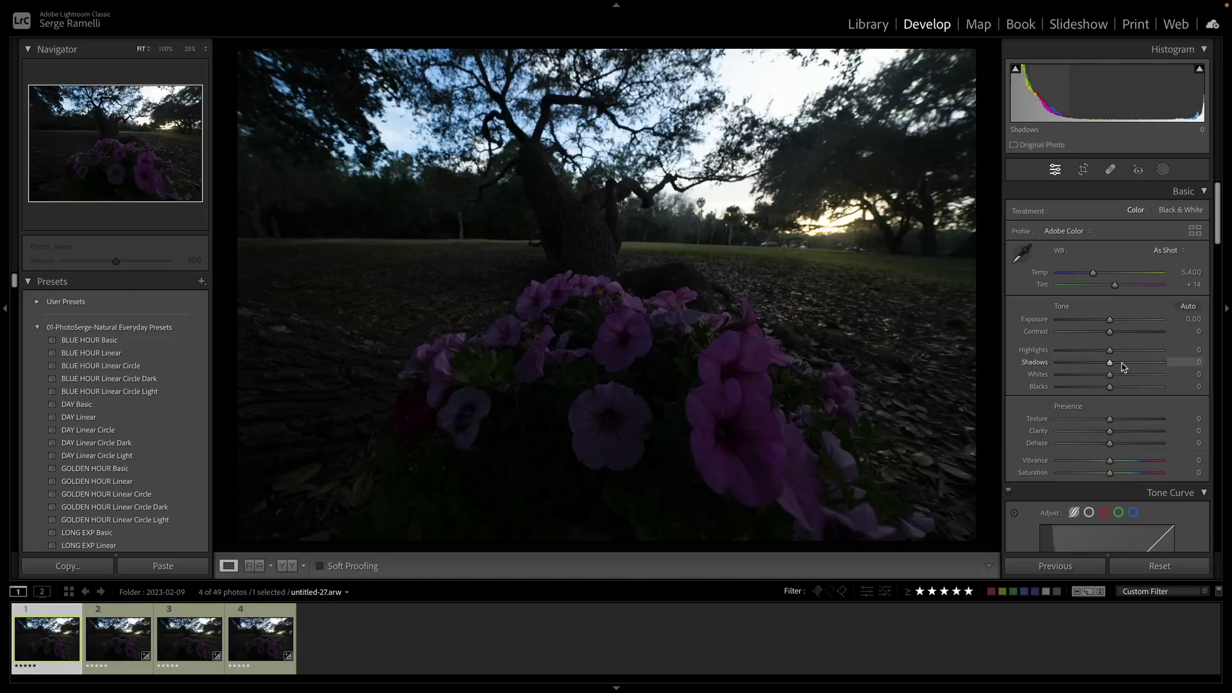
# - Set Shadows +100, Highlights -100, Whites +36, Contrast +28, Exposure +0.55, then select all four shots
pyautogui.moveTo(1141, 365); pyautogui.dragTo(1198, 371)
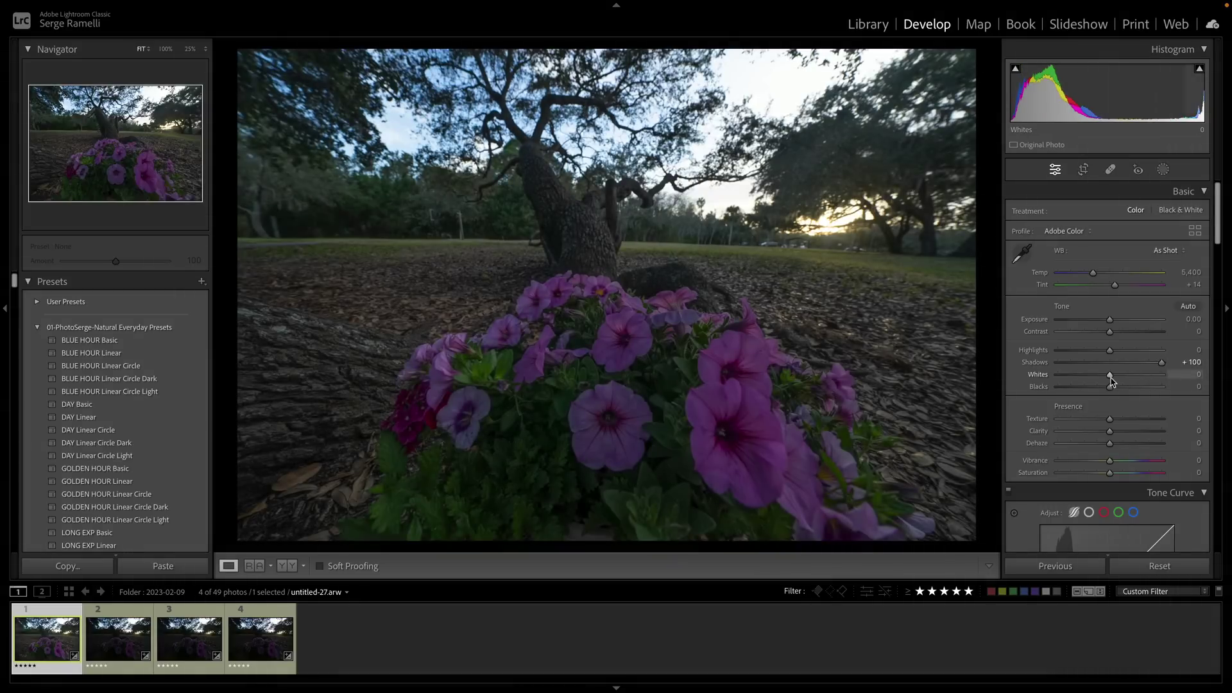
pyautogui.moveTo(1119, 379); pyautogui.dragTo(1056, 352)
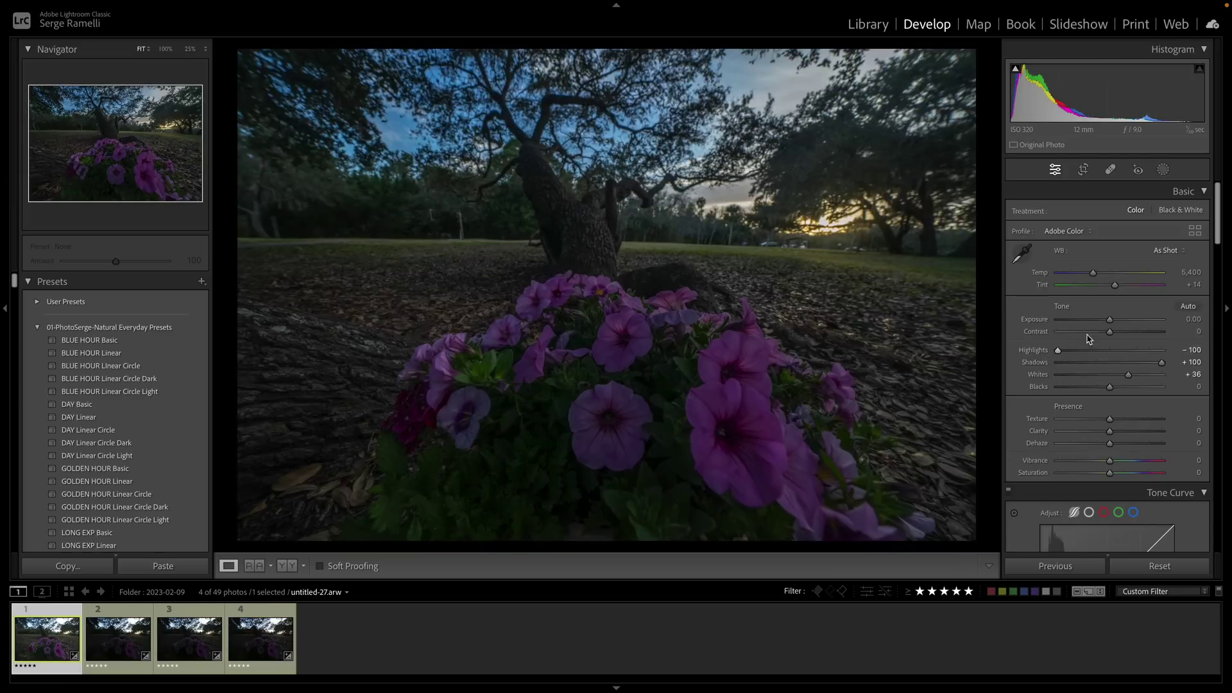
pyautogui.moveTo(1125, 334); pyautogui.dragTo(1117, 320)
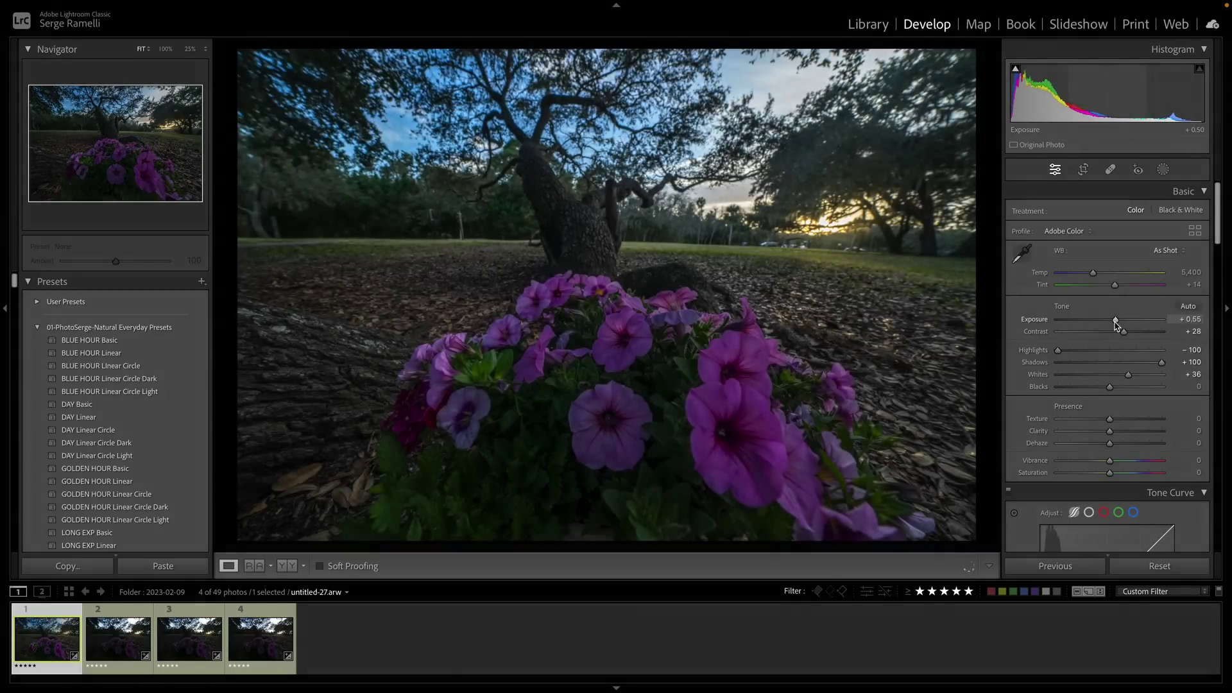
pyautogui.keyDown('shift'); pyautogui.click(256, 642); pyautogui.keyUp('shift')
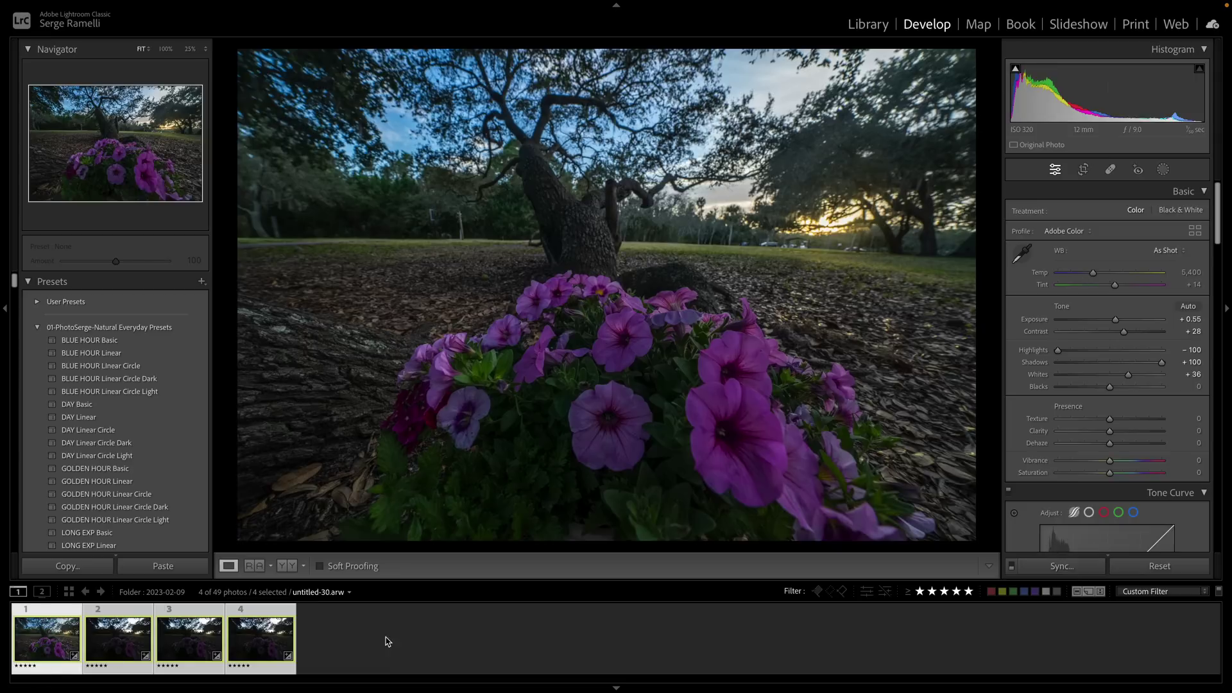
# - Synchronize all of the first shot's settings to the other three shots
pyautogui.click(1077, 566)
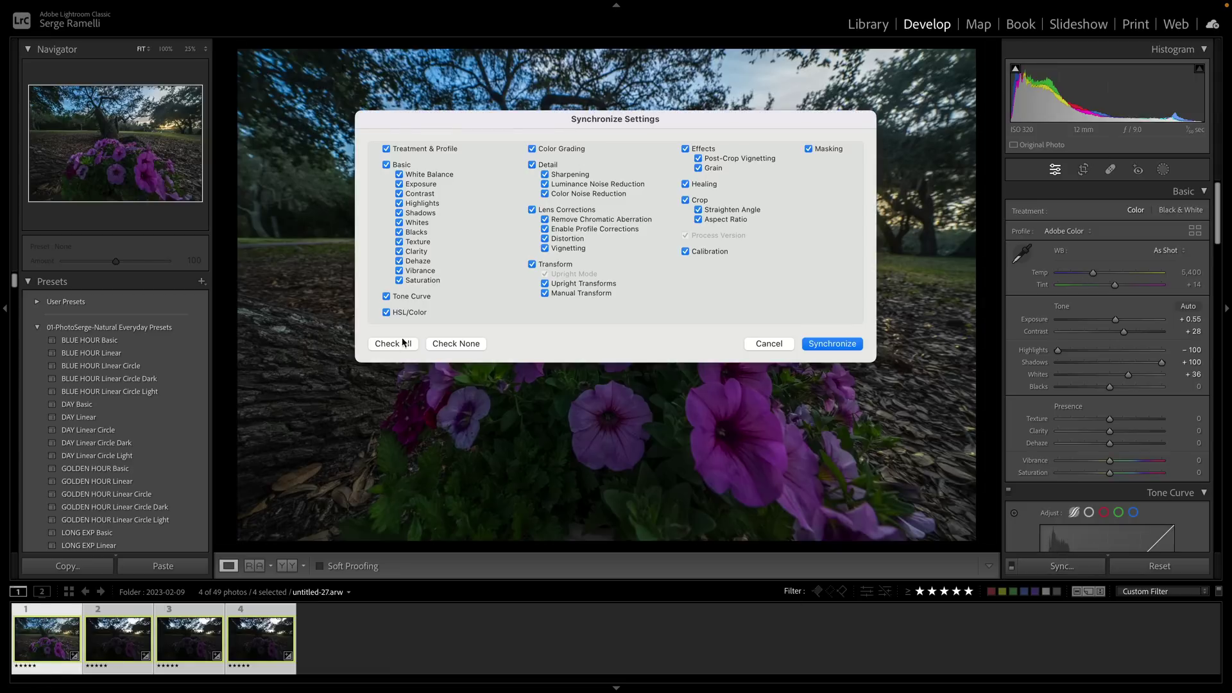
pyautogui.click(836, 347)
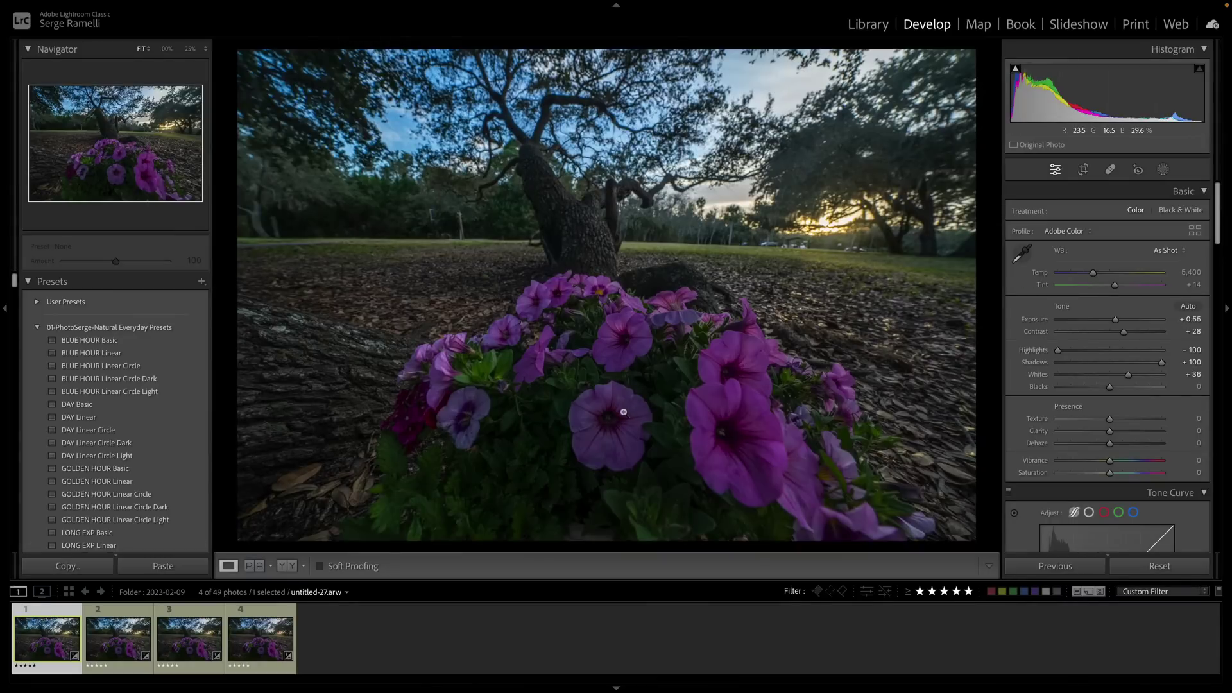
# - At 100%, check the flowers and trunk for sharpness in the first and second shots
pyautogui.moveTo(623, 412); pyautogui.dragTo(360, 283)
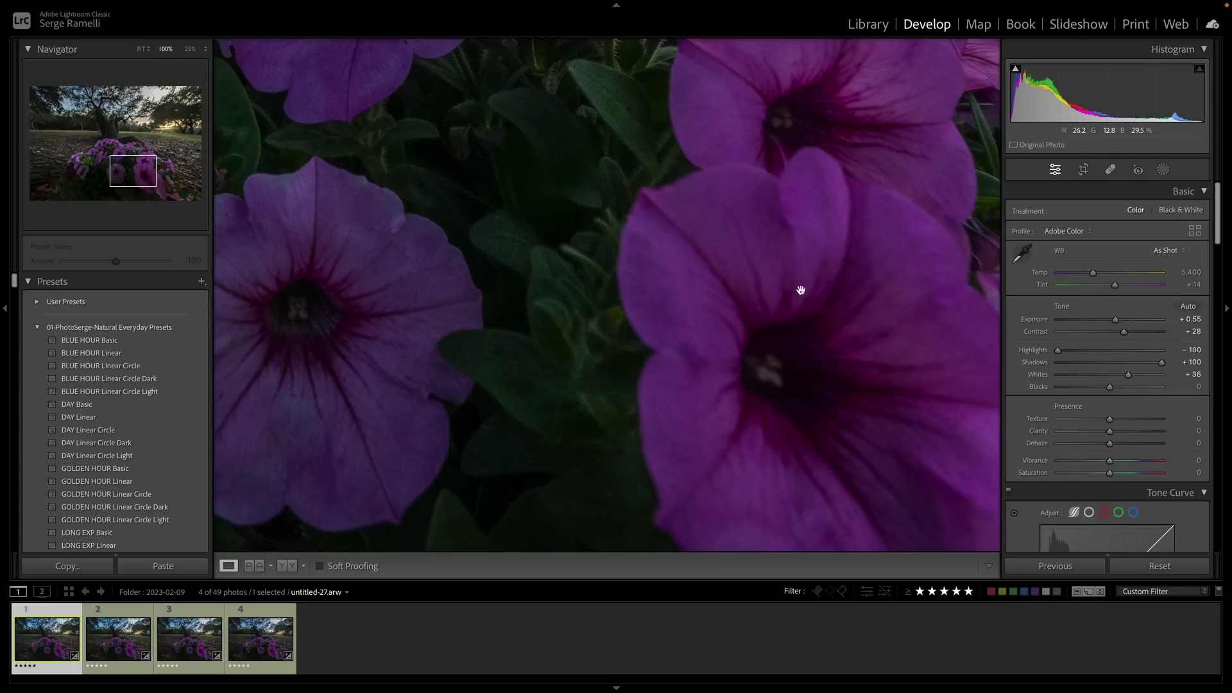
pyautogui.moveTo(361, 322); pyautogui.dragTo(543, 265)
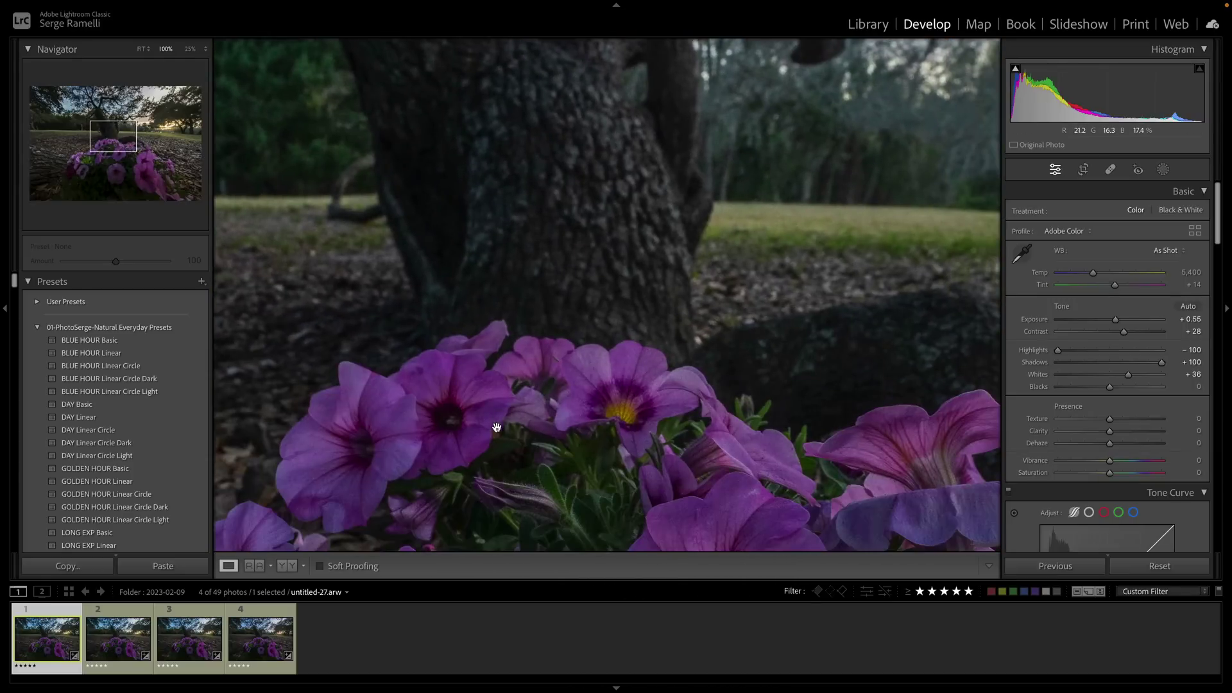
pyautogui.moveTo(497, 427); pyautogui.dragTo(516, 339)
pyautogui.click(113, 615)
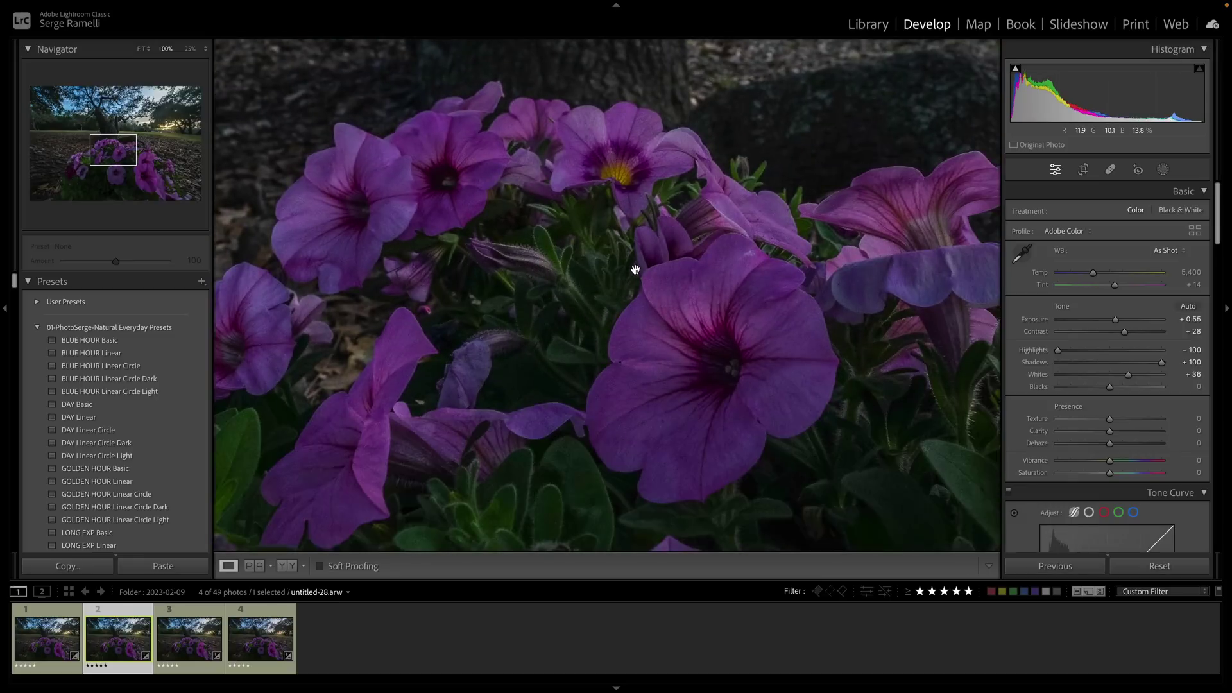
pyautogui.moveTo(636, 268); pyautogui.dragTo(597, 115)
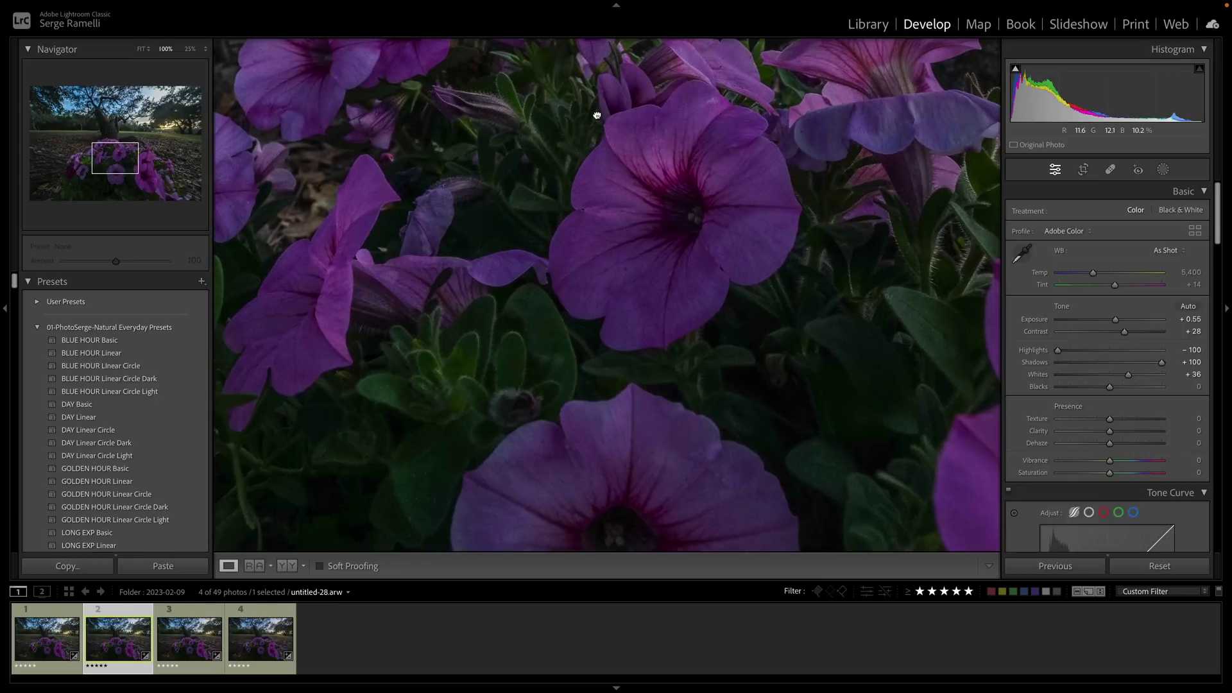
pyautogui.moveTo(585, 258); pyautogui.dragTo(585, 180)
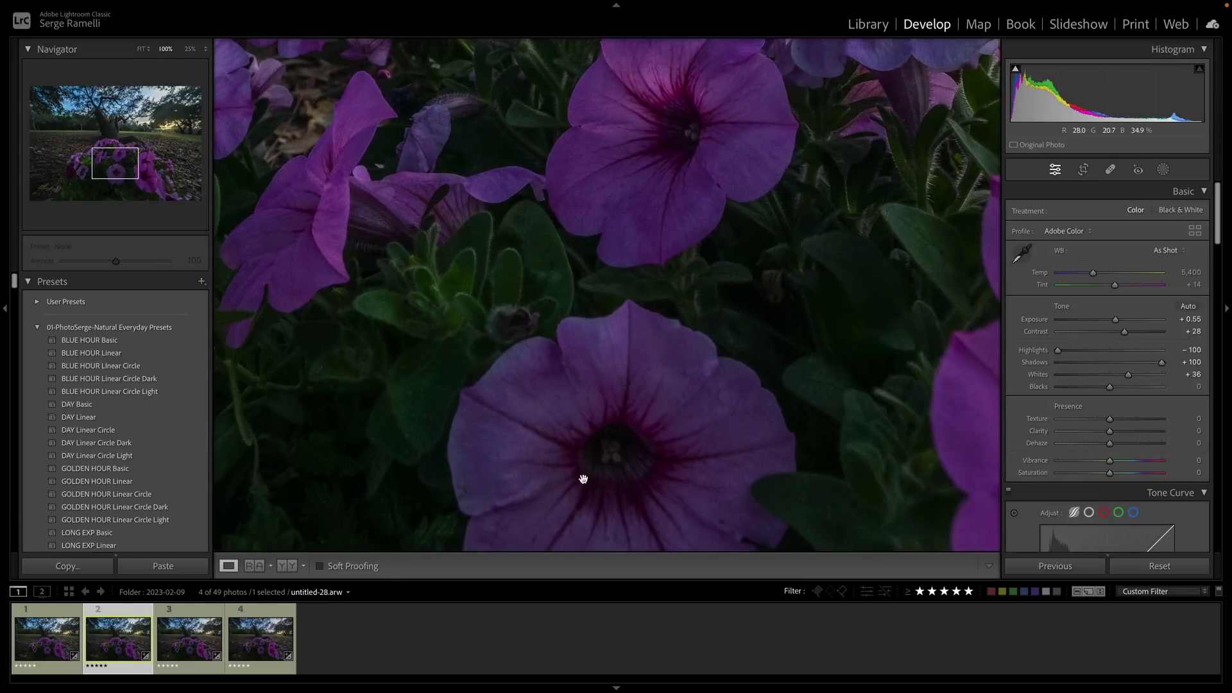
pyautogui.scroll(6, 640, 372)
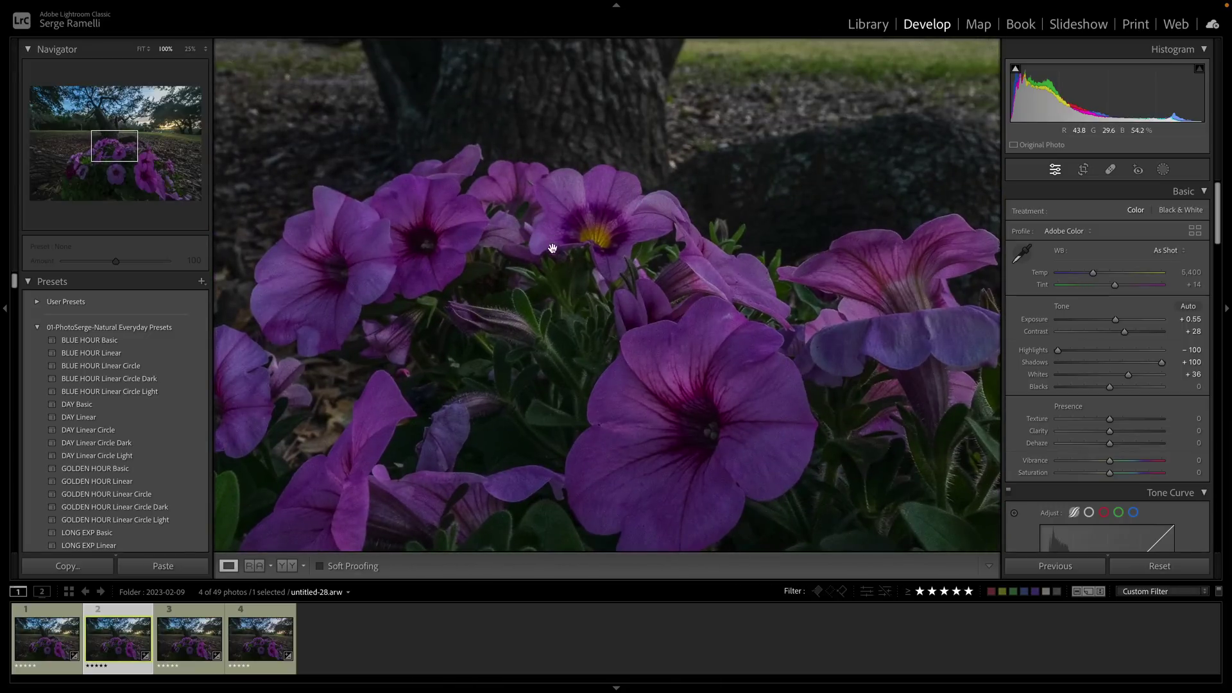
pyautogui.moveTo(552, 248); pyautogui.dragTo(581, 296)
# - Check the third and fourth shots' trunk, sky and flowers at 100%, then return to Fit
pyautogui.click(187, 620)
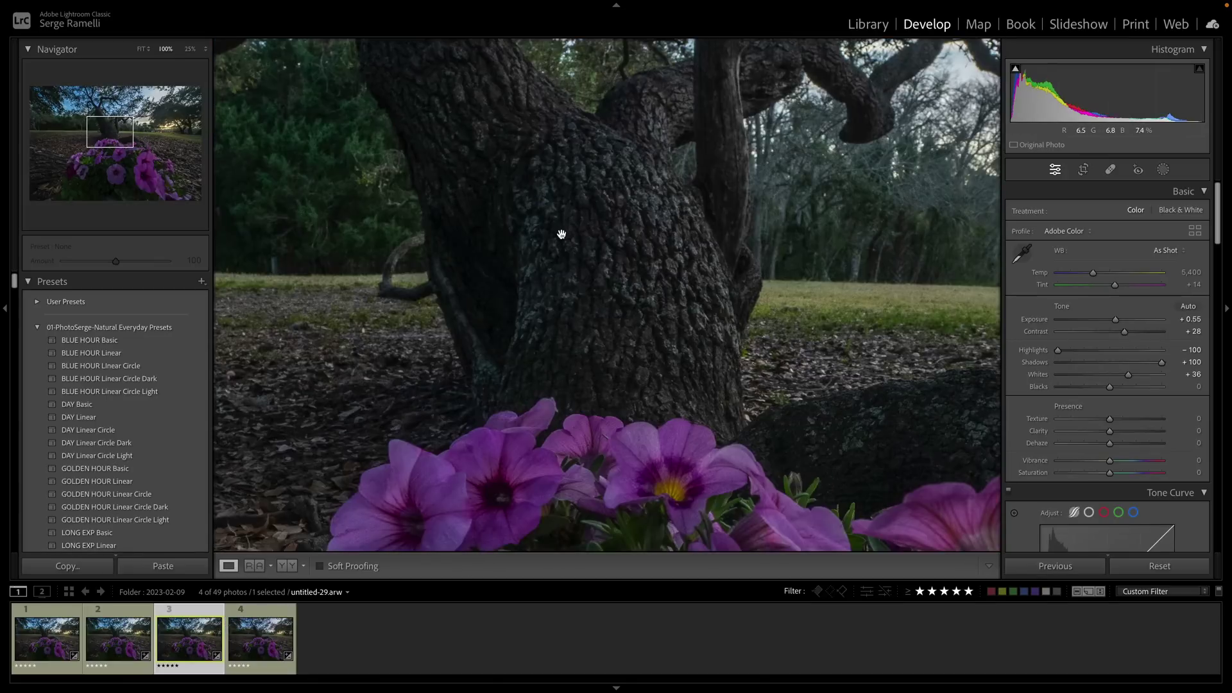
pyautogui.moveTo(625, 207); pyautogui.dragTo(636, 486)
pyautogui.moveTo(607, 333); pyautogui.dragTo(539, 503)
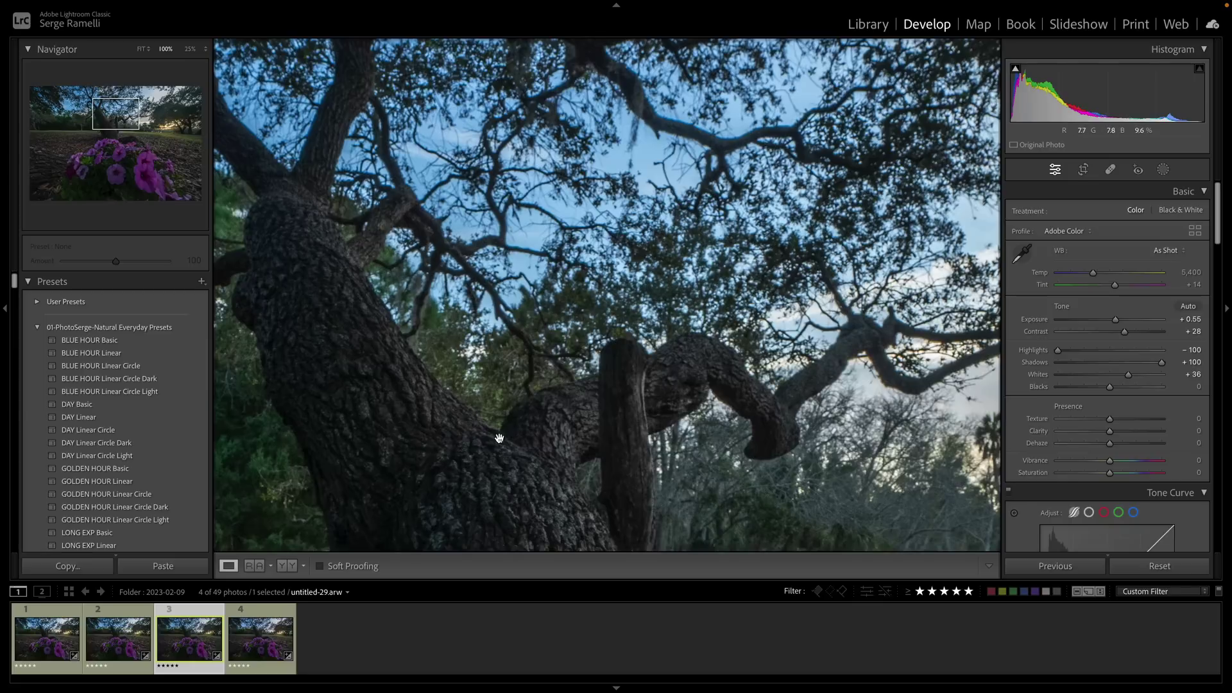
pyautogui.moveTo(499, 438); pyautogui.dragTo(573, 308)
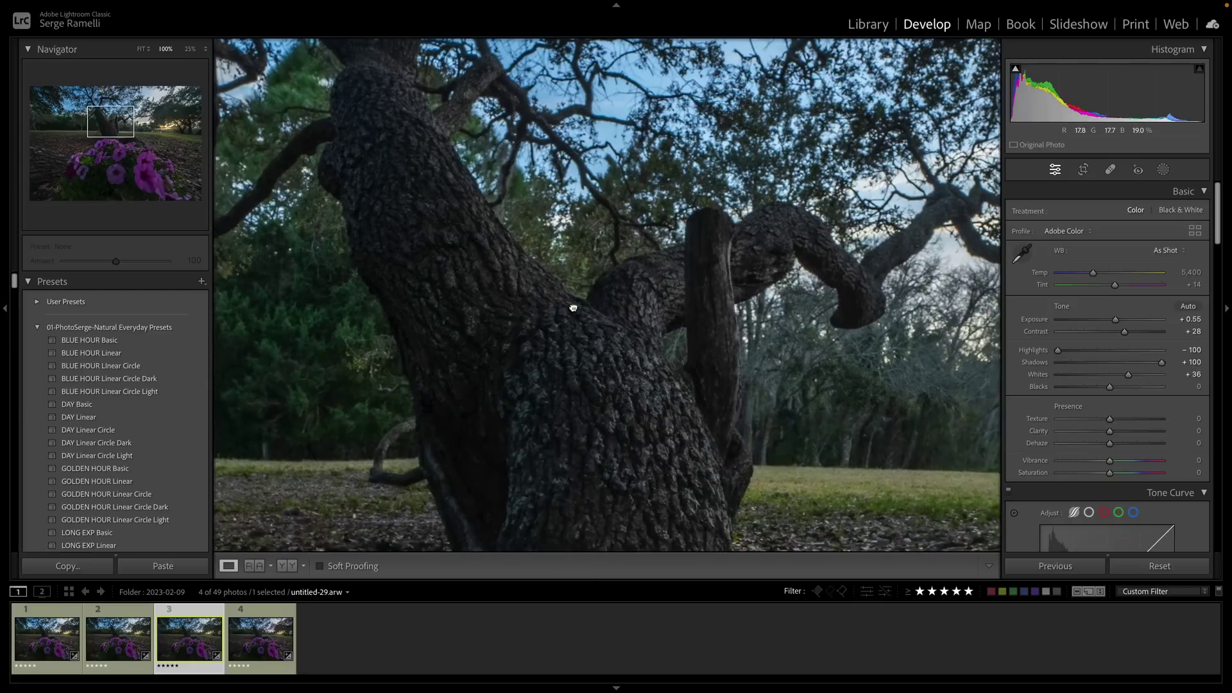
pyautogui.click(263, 613)
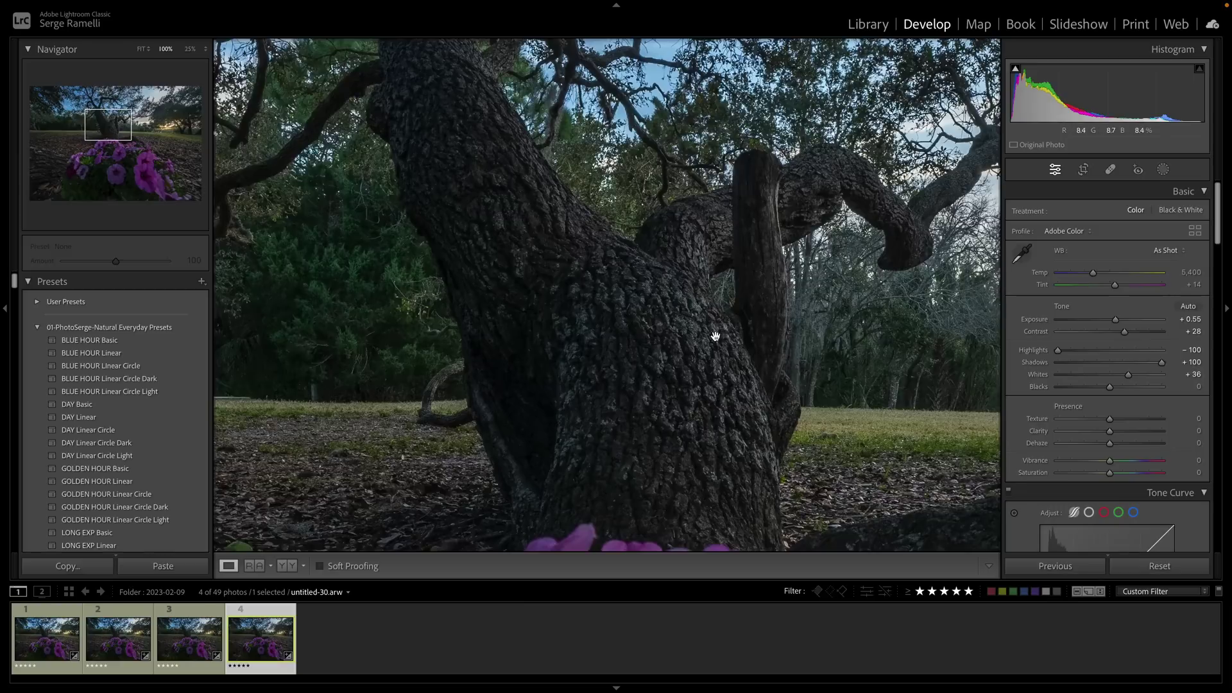
pyautogui.moveTo(715, 337); pyautogui.dragTo(668, 173)
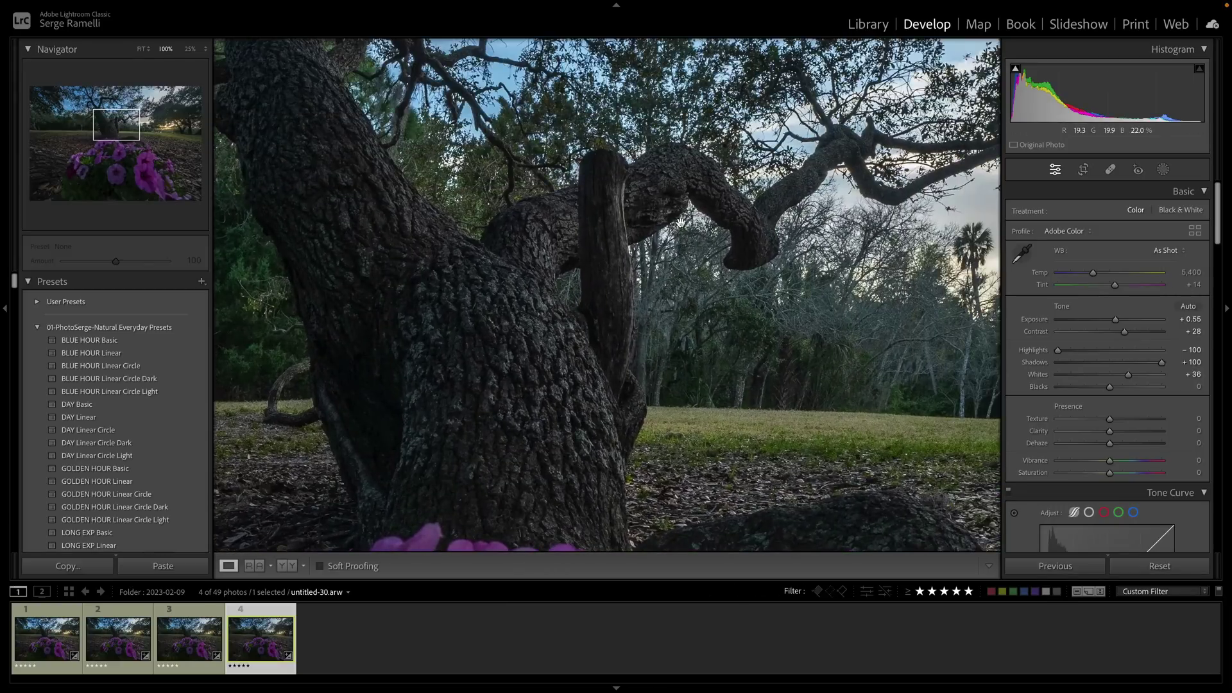
pyautogui.moveTo(681, 223); pyautogui.dragTo(638, 161)
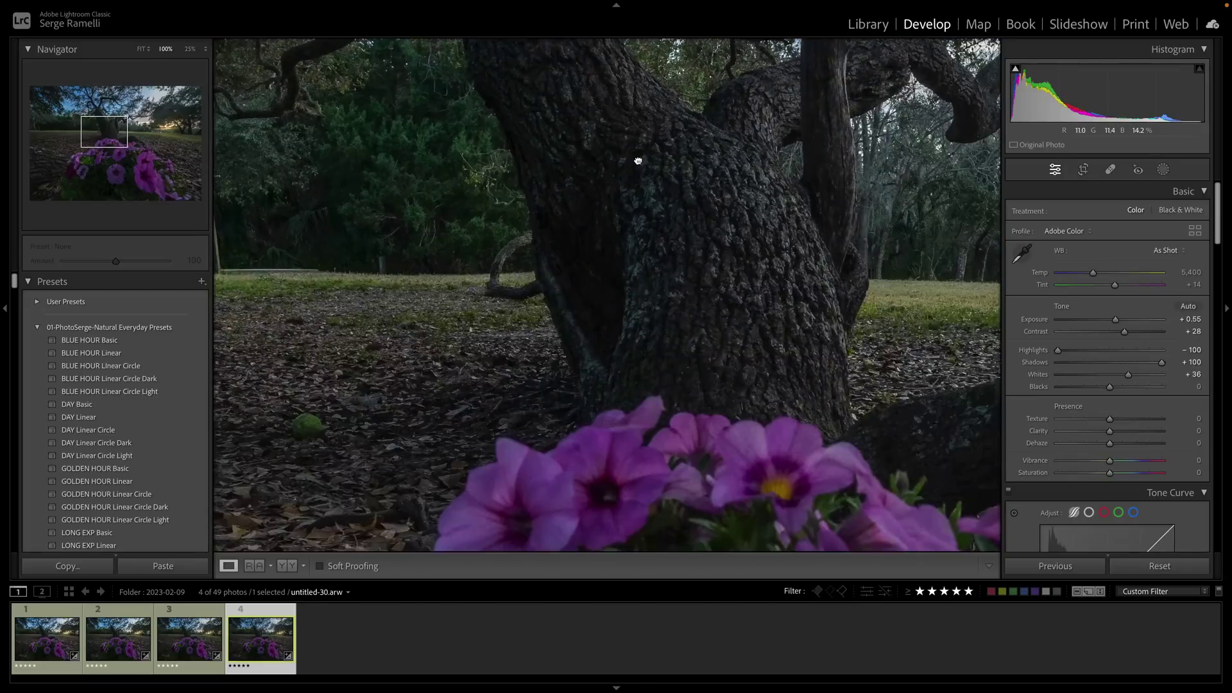
pyautogui.moveTo(659, 388); pyautogui.dragTo(654, 170)
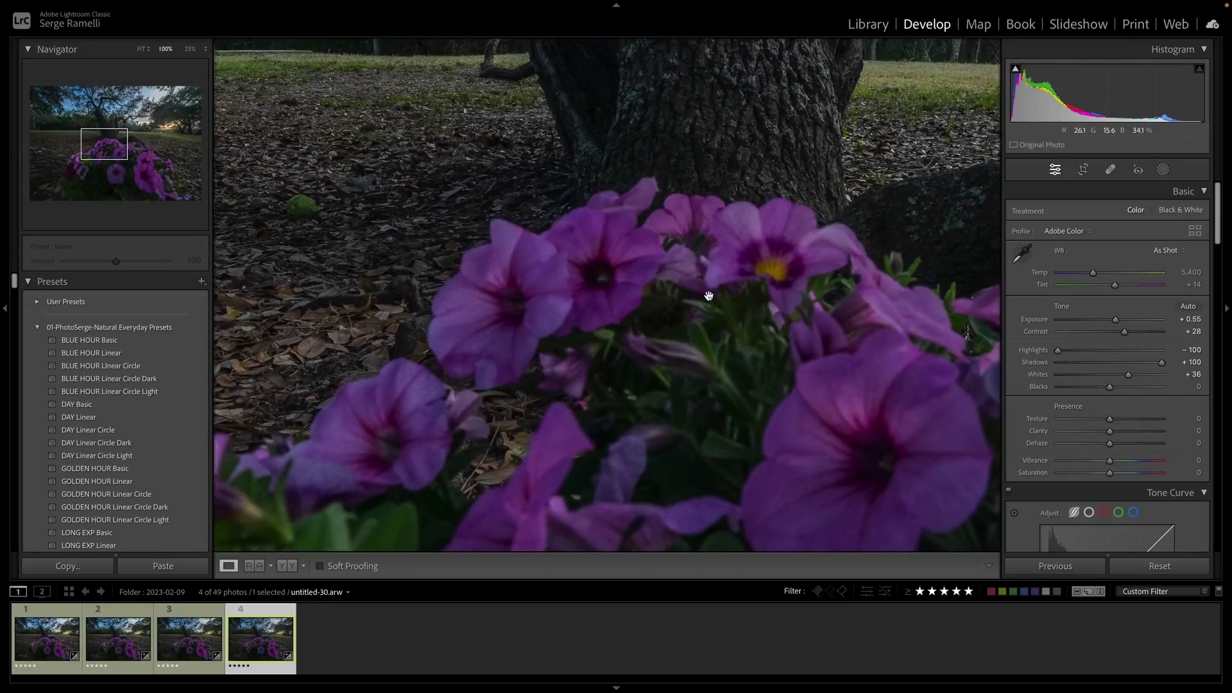
pyautogui.moveTo(708, 295); pyautogui.dragTo(712, 364)
pyautogui.click(712, 347)
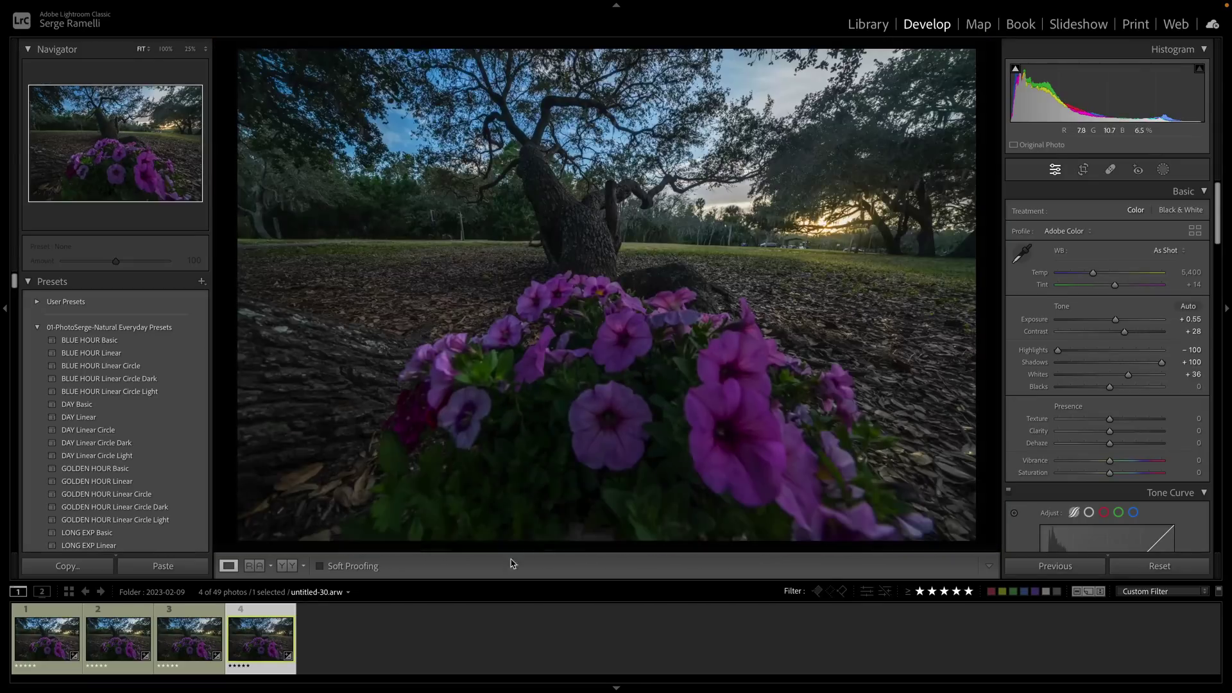
# - On the first shot, lower Blacks to -12 using the clipping preview and set Contrast +56
pyautogui.click(42, 614)
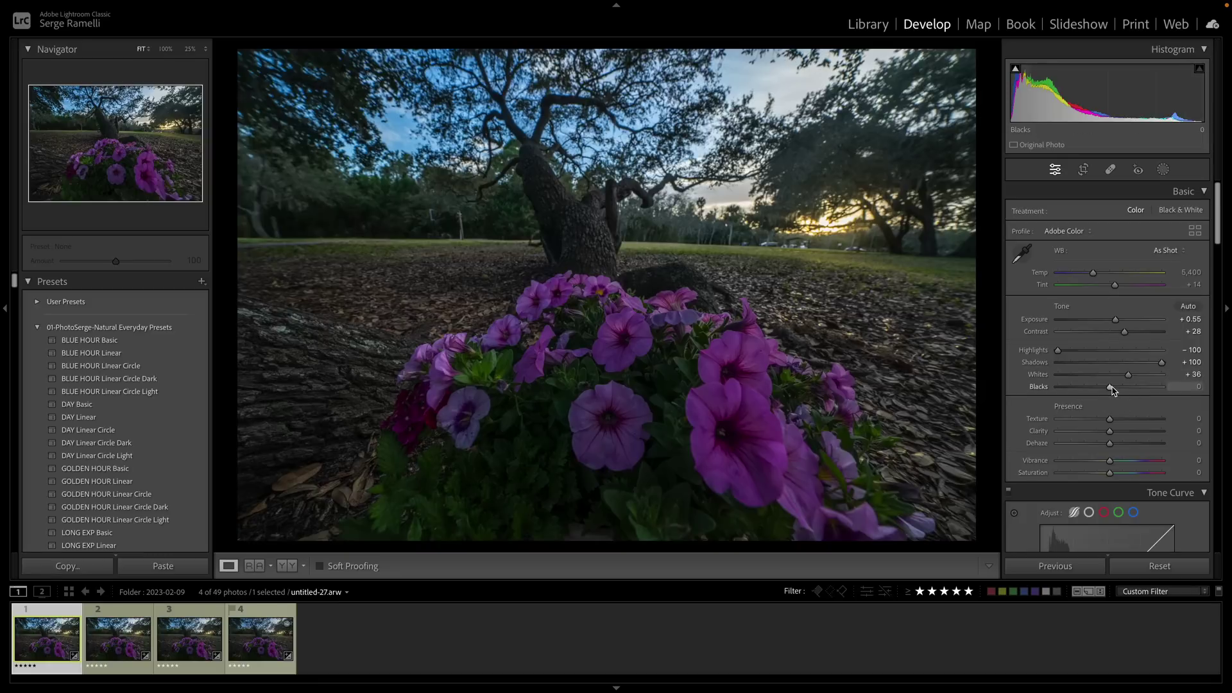
pyautogui.press('alt')
pyautogui.moveTo(1111, 391); pyautogui.dragTo(1104, 389)
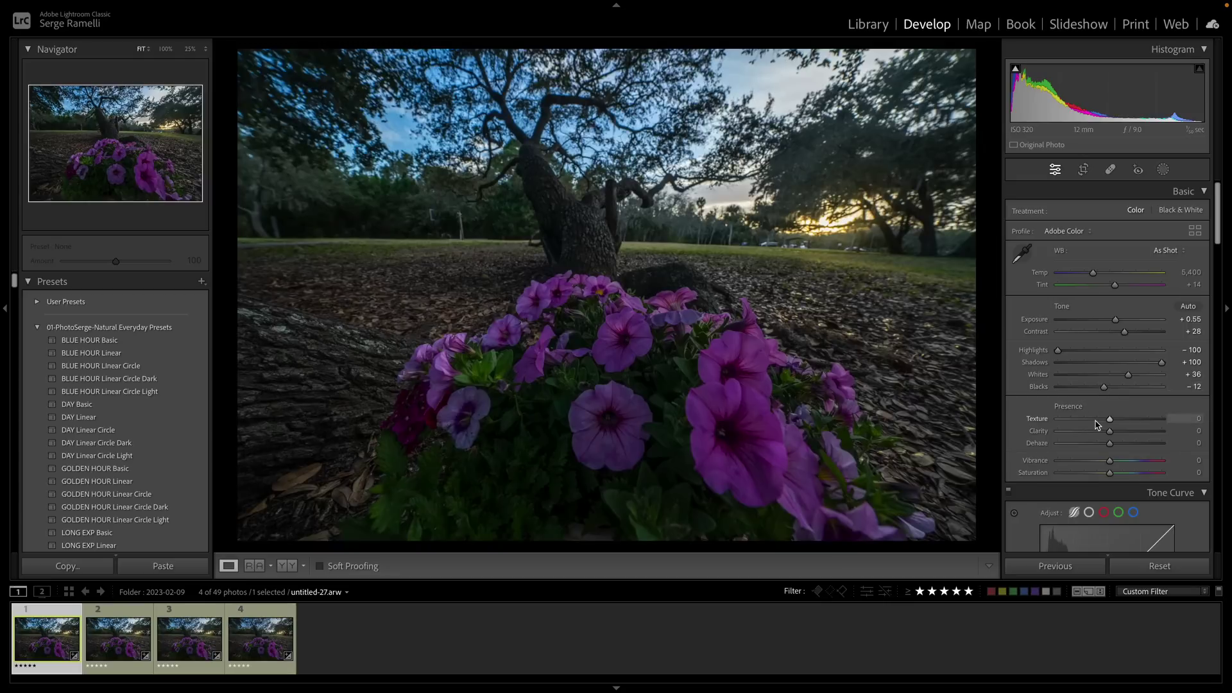
pyautogui.click(1140, 332)
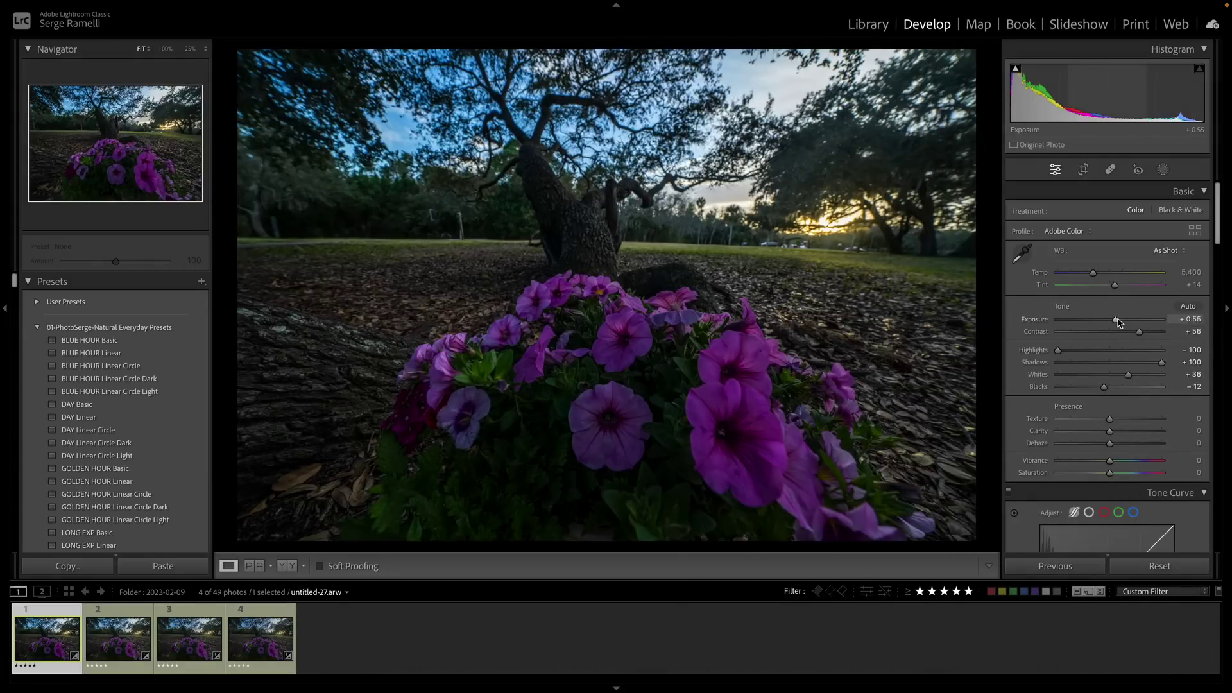
# - Try the Camera Deep profile, then apply the Camera Landscape profile
pyautogui.click(1195, 231)
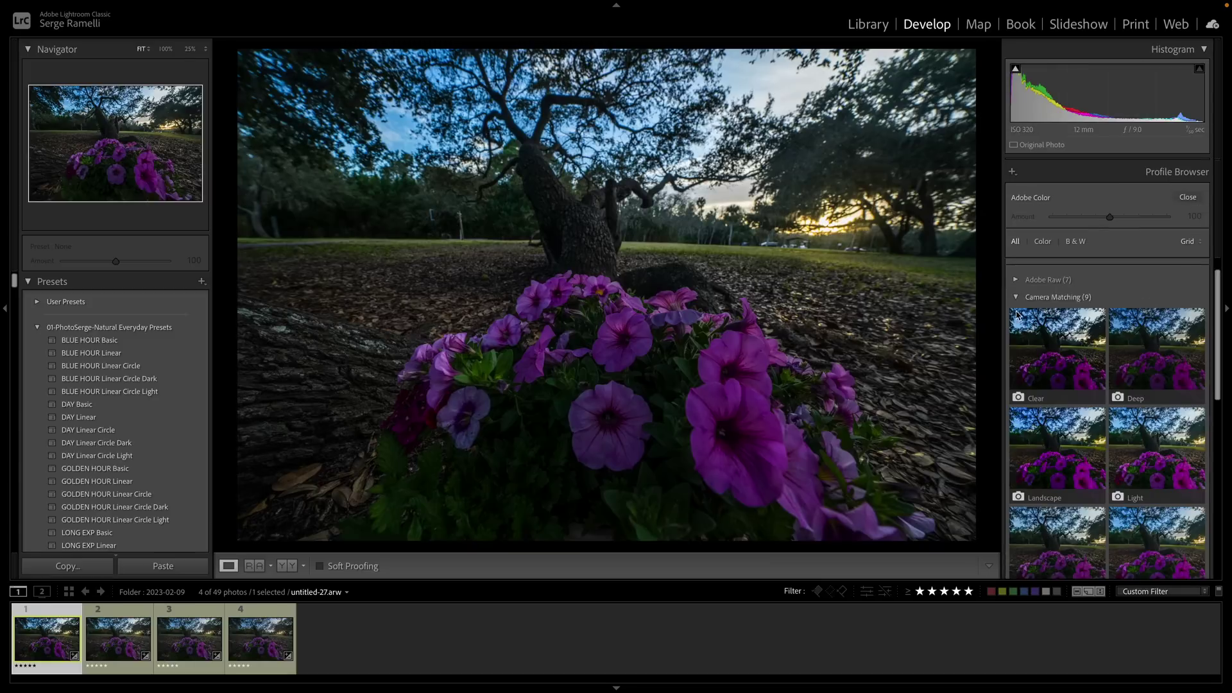
pyautogui.click(1200, 312)
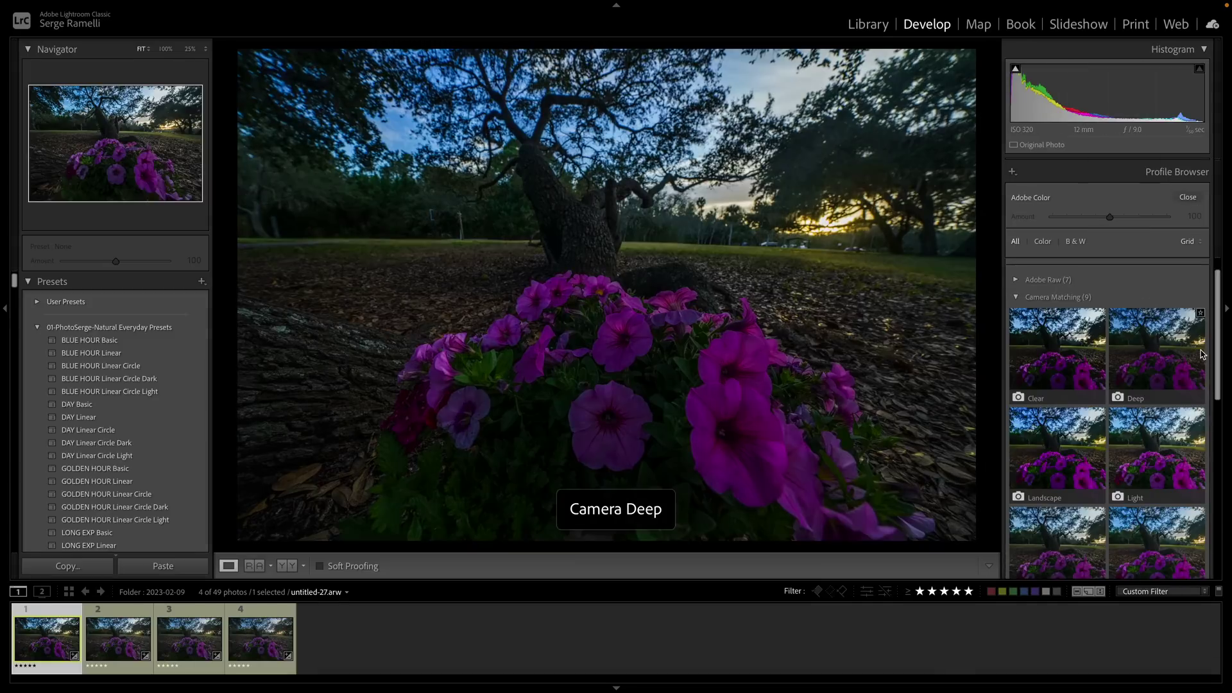
pyautogui.moveTo(1216, 360); pyautogui.dragTo(1217, 387)
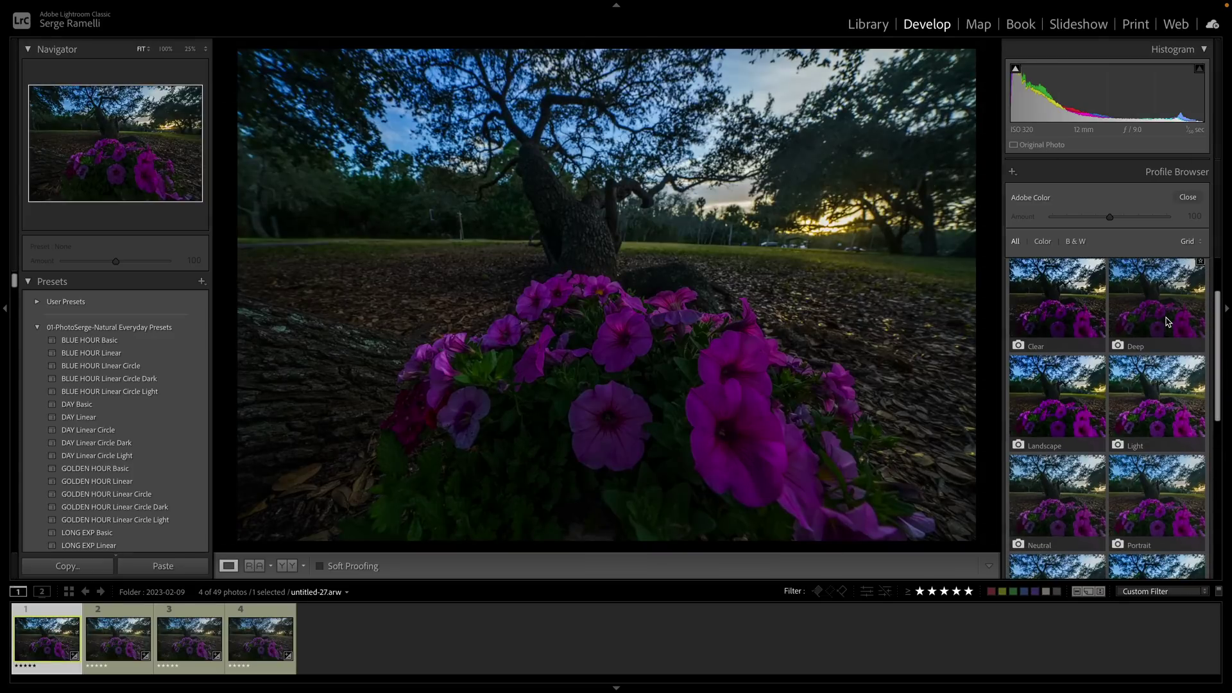
pyautogui.click(1070, 401)
pyautogui.click(1070, 404)
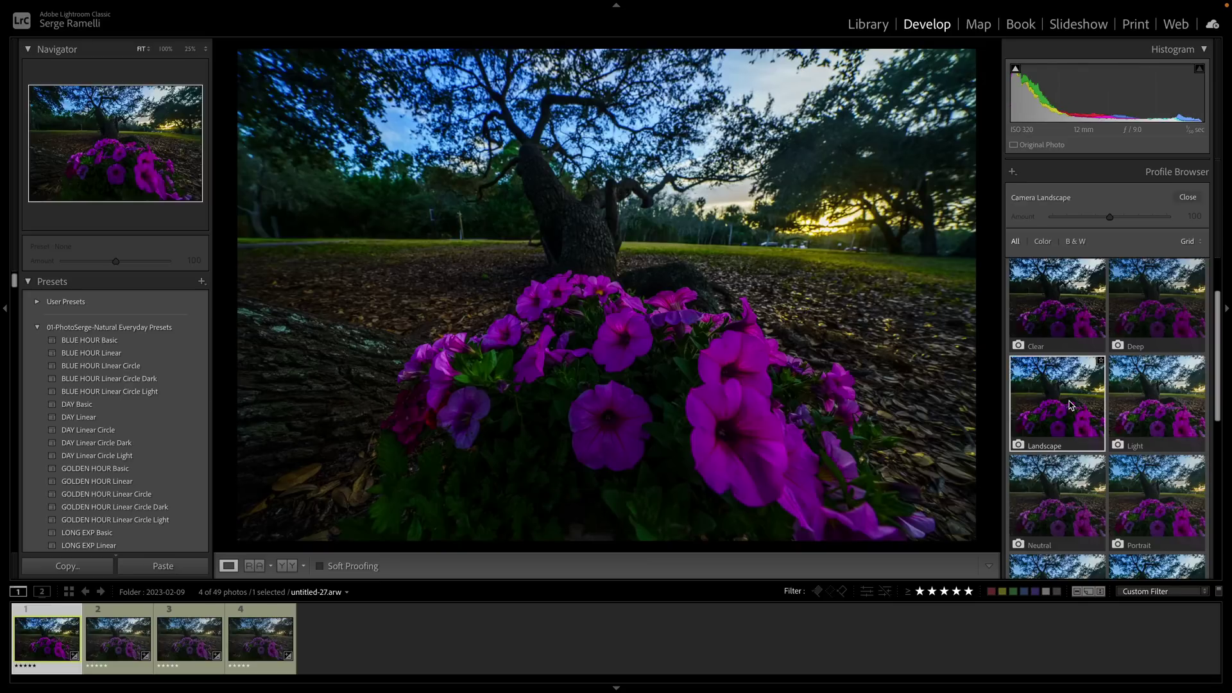
# - Raise Exposure to +0.90 and shift Tint toward magenta at about +34
pyautogui.click(1188, 197)
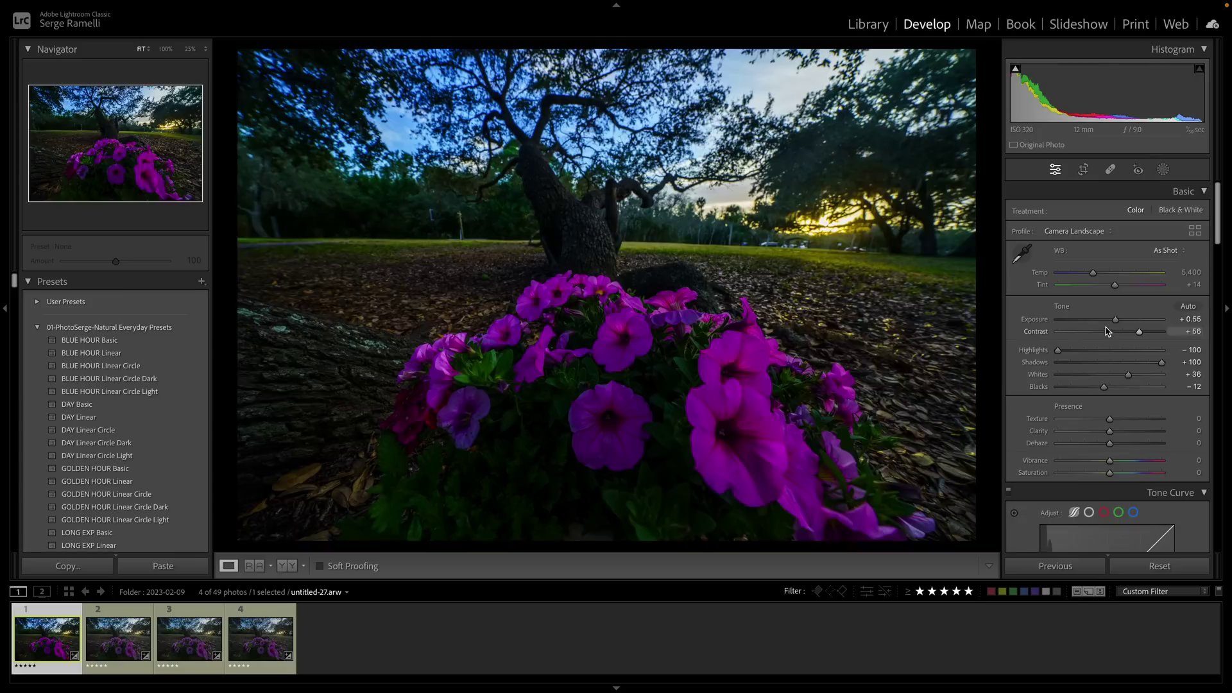
pyautogui.moveTo(1115, 319); pyautogui.dragTo(1116, 322)
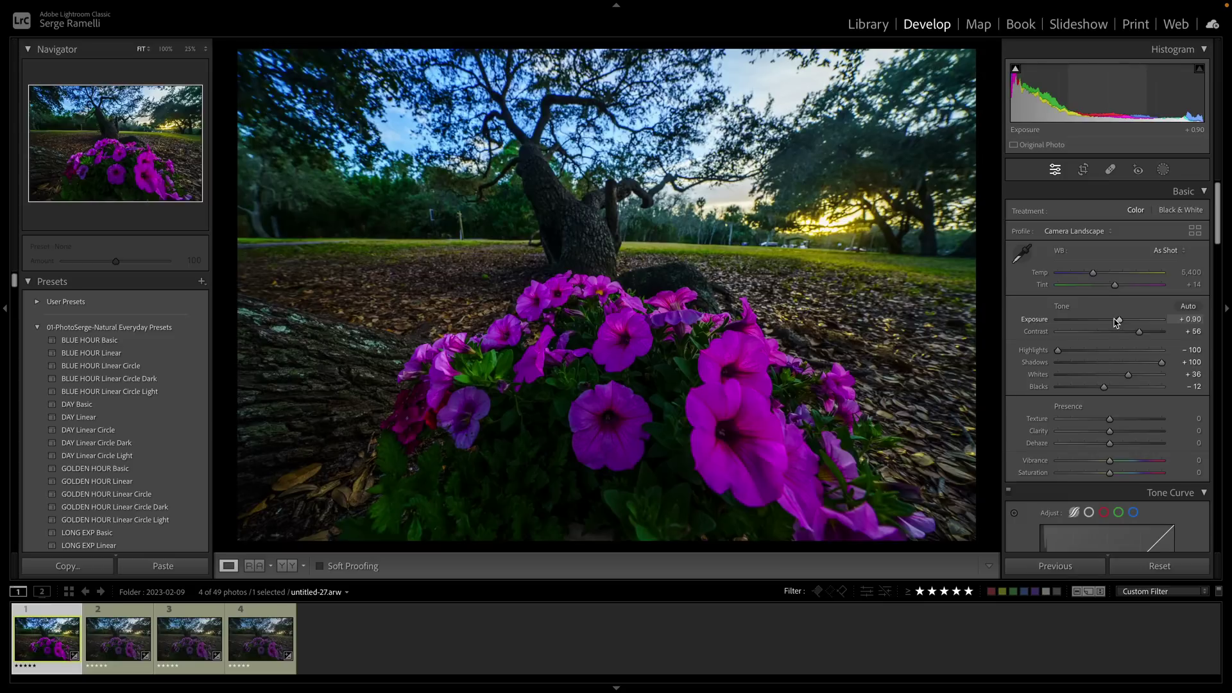
pyautogui.moveTo(1115, 285); pyautogui.dragTo(1121, 286)
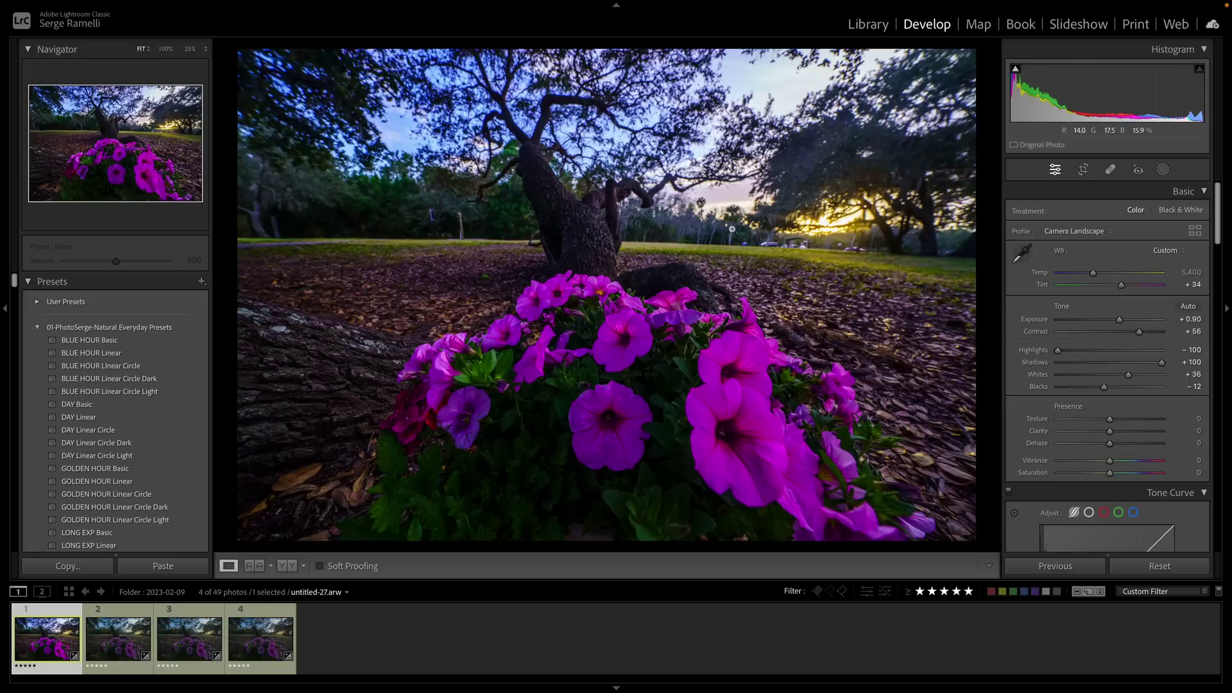
# - Add a Sky mask with Exposure about -0.42, Temp -19 and Tint +26
pyautogui.click(1163, 171)
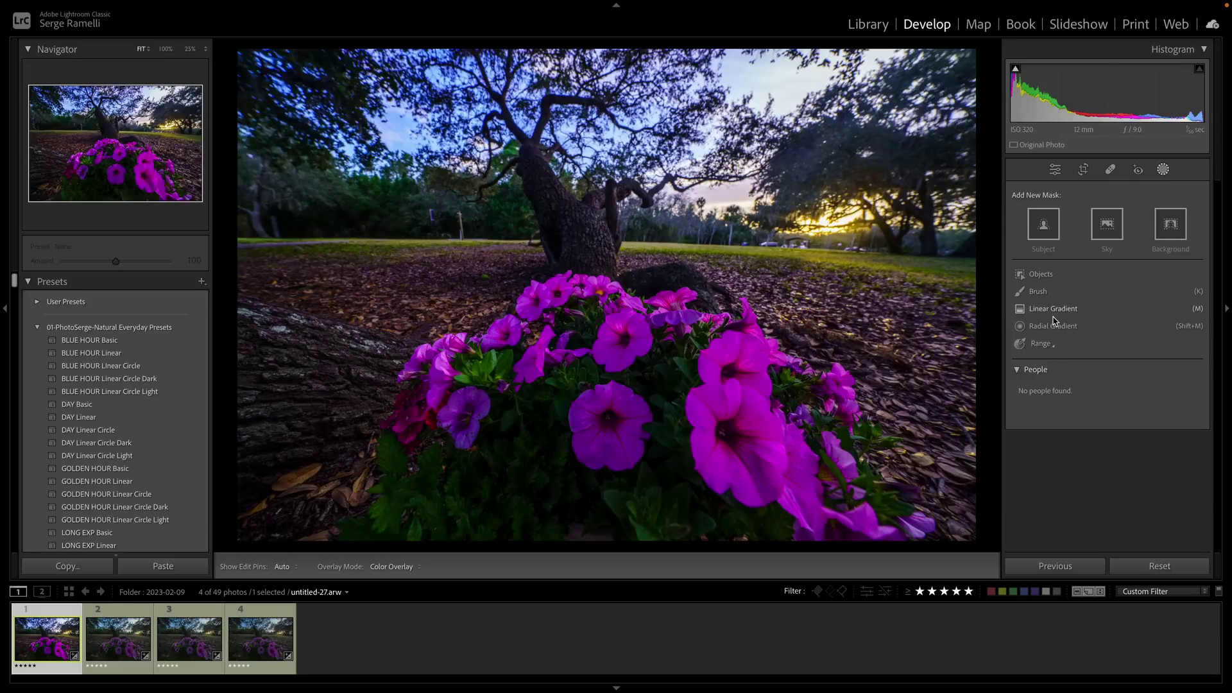
pyautogui.click(1107, 230)
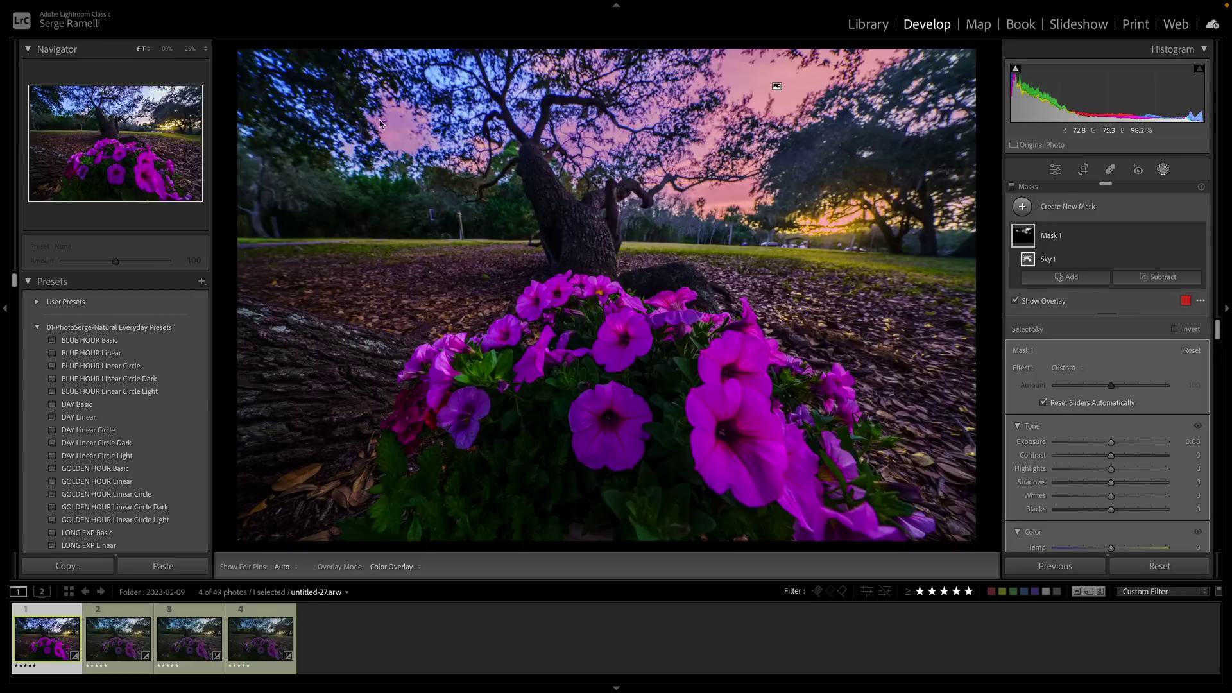
pyautogui.moveTo(1110, 448); pyautogui.dragTo(1103, 447)
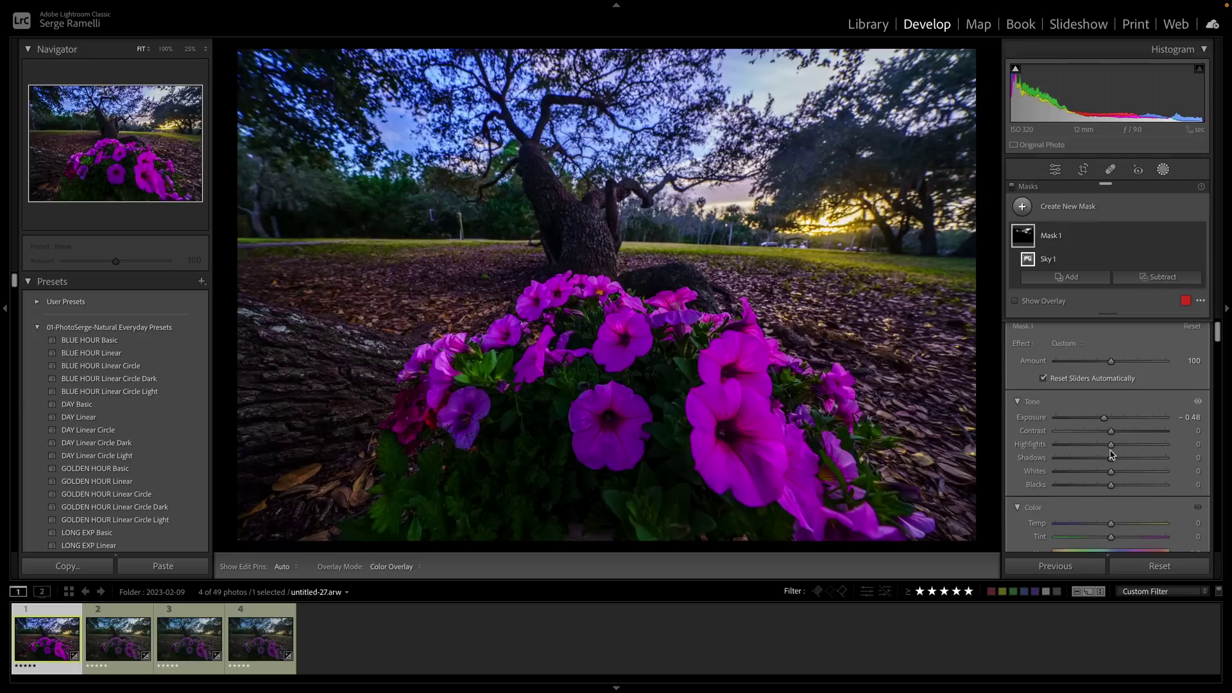
pyautogui.moveTo(1111, 523); pyautogui.dragTo(1099, 526)
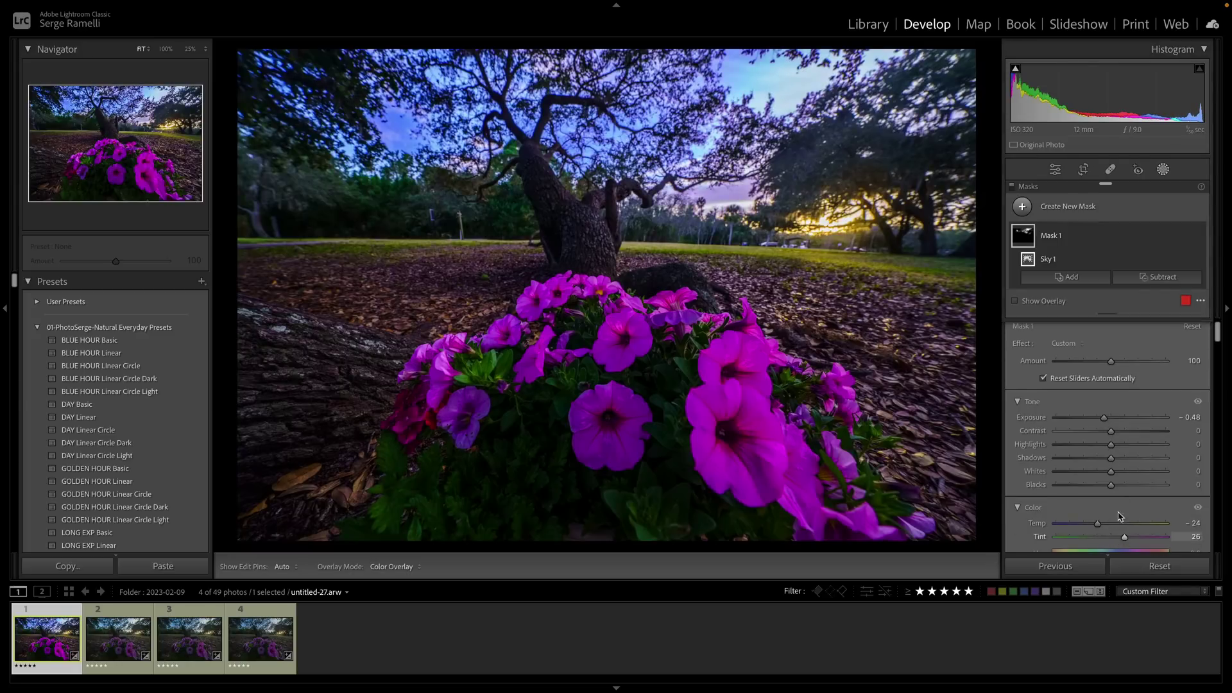
pyautogui.moveTo(1104, 420)
pyautogui.mouseDown()
pyautogui.moveTo(1082, 424)
pyautogui.moveTo(1104, 421)
pyautogui.mouseUp()
pyautogui.moveTo(1098, 525); pyautogui.dragTo(1101, 526)
# - Start a brush mask and paint over the petunias, then undo the stroke
pyautogui.click(1022, 206)
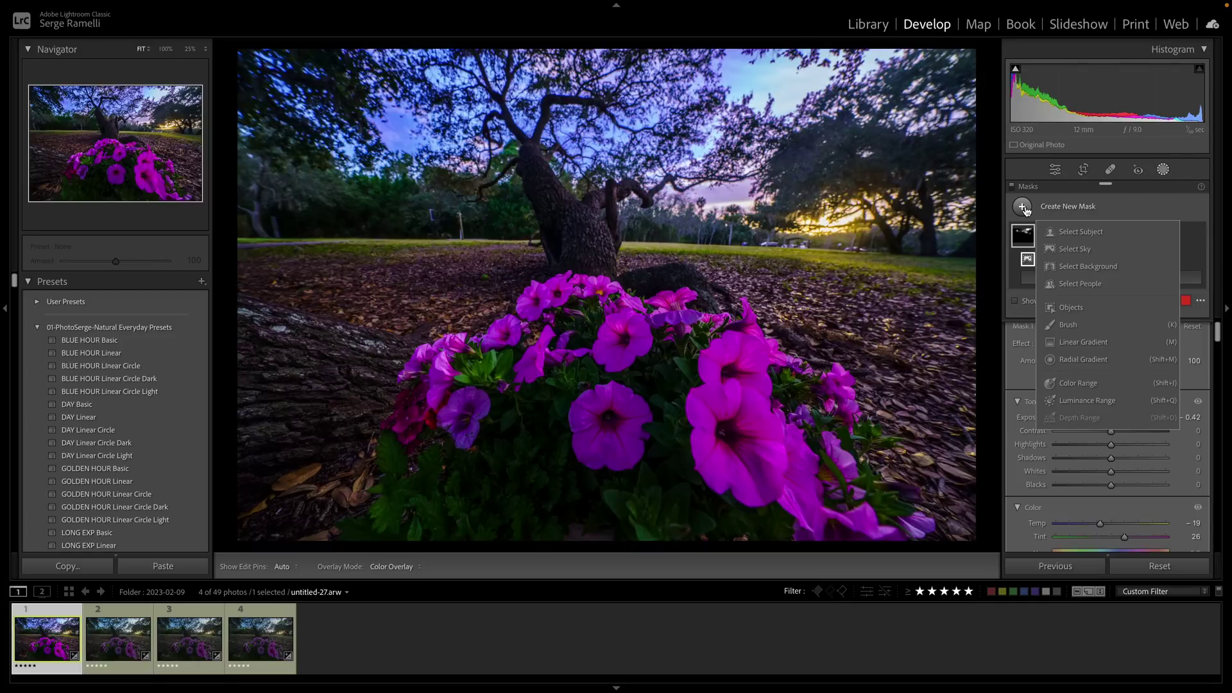
pyautogui.click(1054, 323)
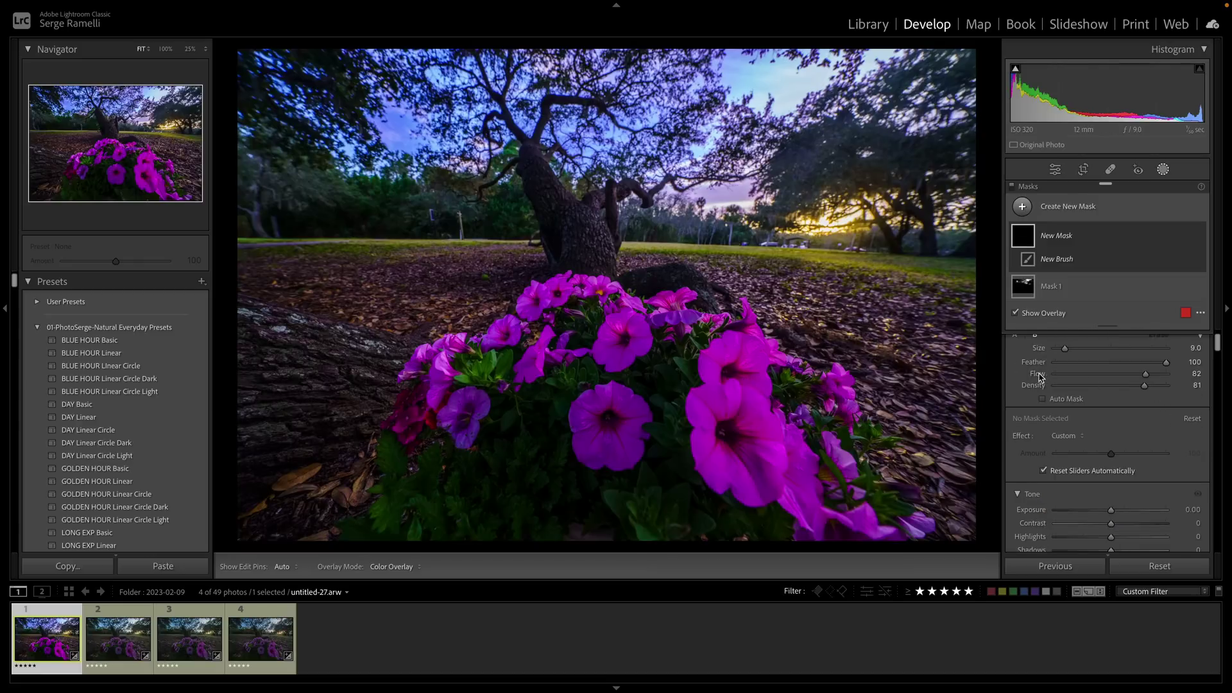
pyautogui.moveTo(1144, 377); pyautogui.dragTo(1179, 387)
pyautogui.moveTo(1110, 509); pyautogui.dragTo(1126, 509)
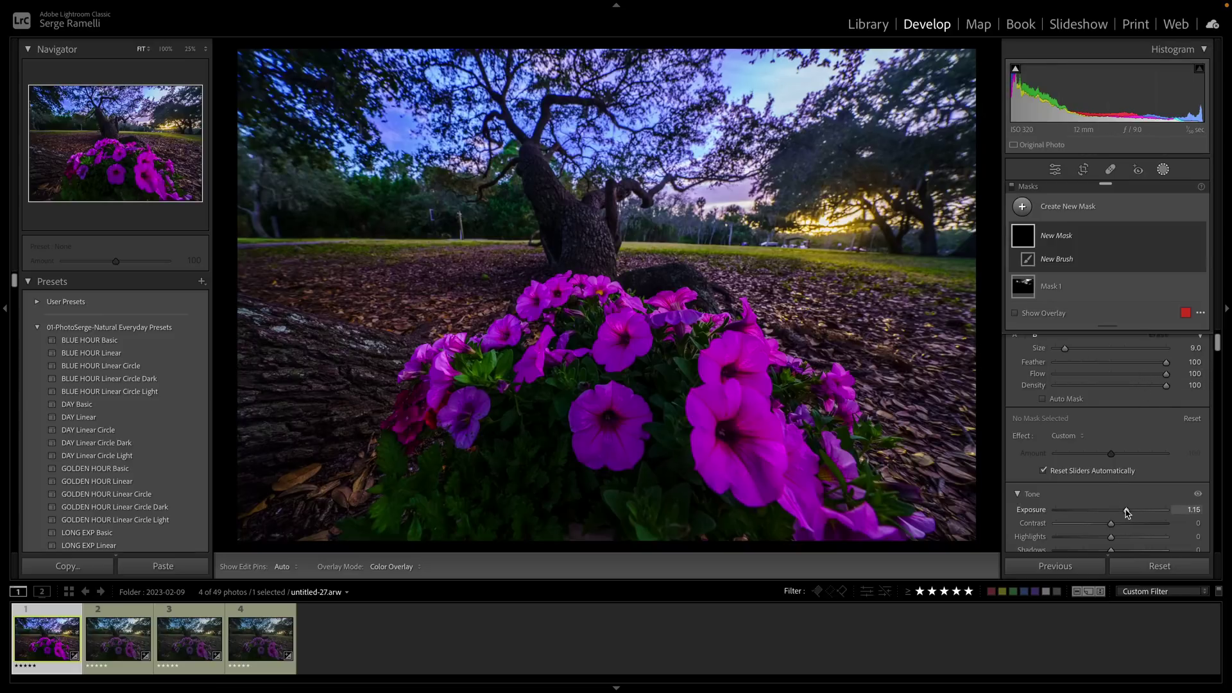
pyautogui.moveTo(754, 442)
pyautogui.mouseDown()
pyautogui.moveTo(727, 396)
pyautogui.moveTo(735, 328)
pyautogui.moveTo(615, 361)
pyautogui.moveTo(711, 437)
pyautogui.mouseUp()
pyautogui.hotkey('ctrl', 'z')
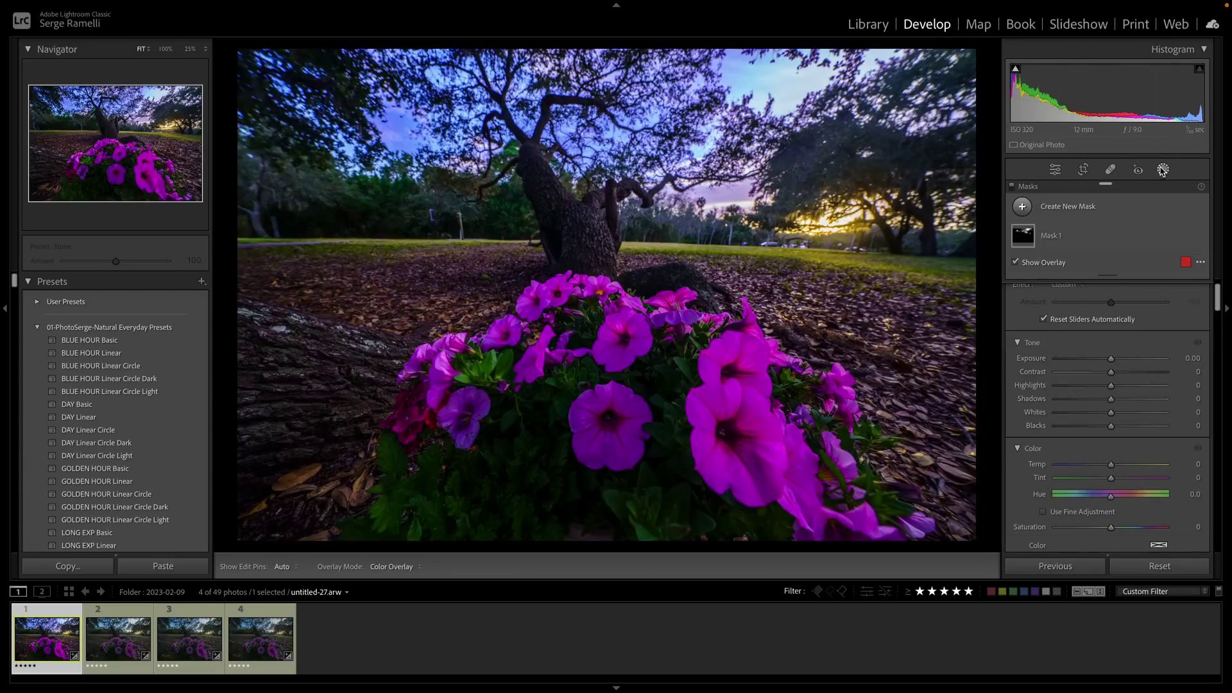
# - Paint a Flow/Density 75 brush mask on the centre petunia: Exposure ~0.77, Texture 30, Clarity 26
pyautogui.click(1019, 213)
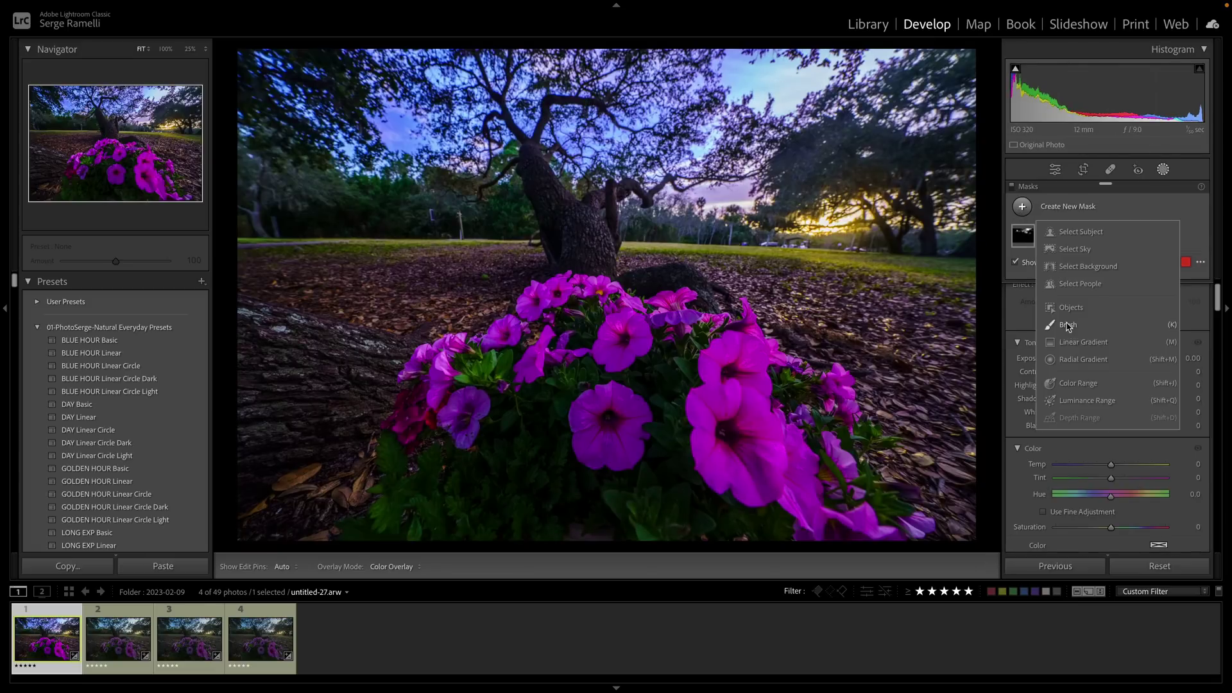
pyautogui.click(1068, 324)
pyautogui.click(1138, 385)
pyautogui.click(1139, 375)
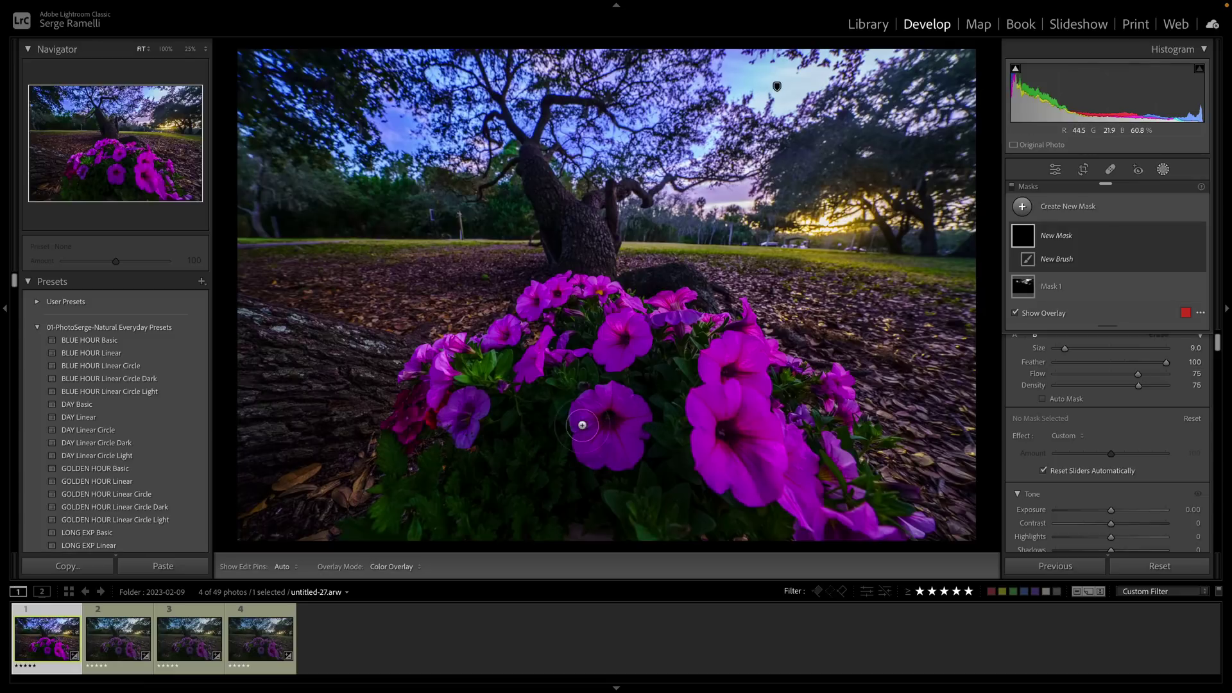
pyautogui.moveTo(582, 425); pyautogui.dragTo(605, 412)
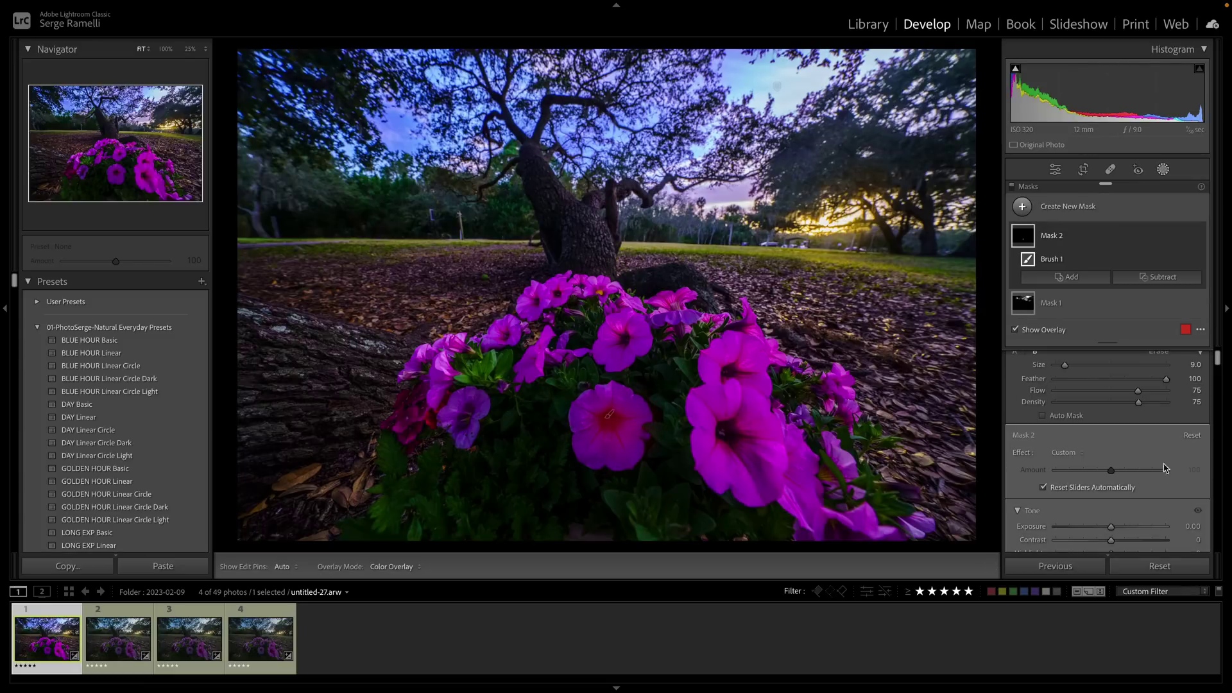
pyautogui.moveTo(1111, 528); pyautogui.dragTo(1113, 532)
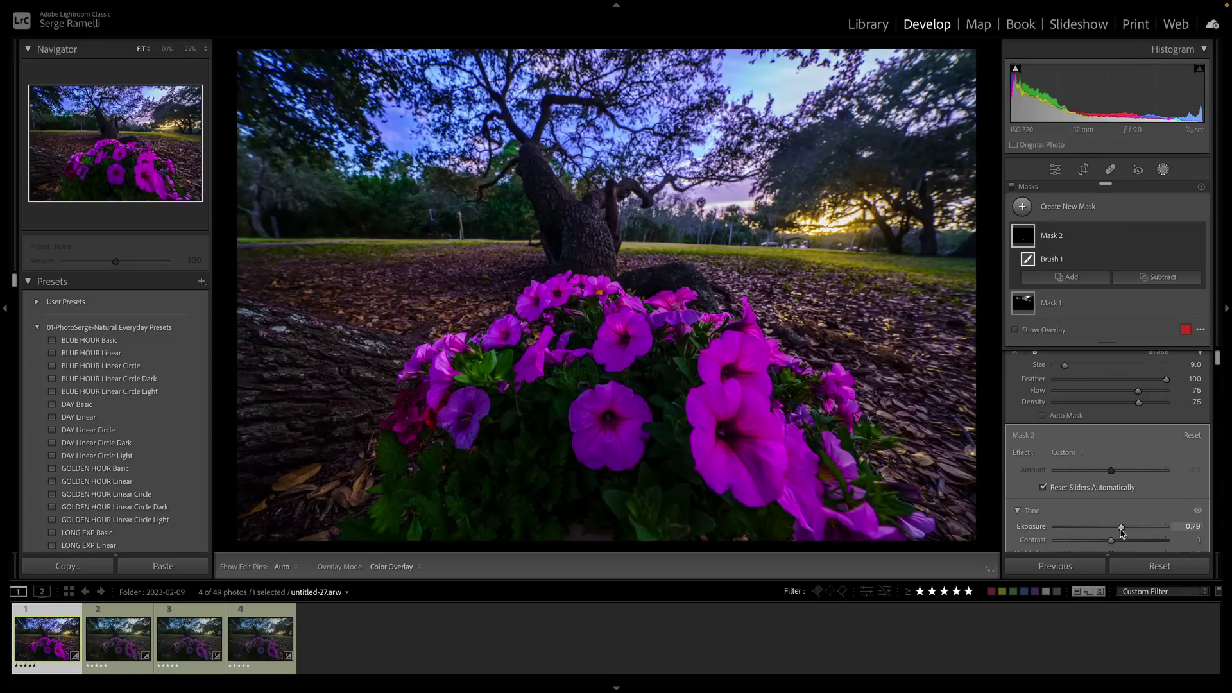
pyautogui.scroll(-4, 1083, 494)
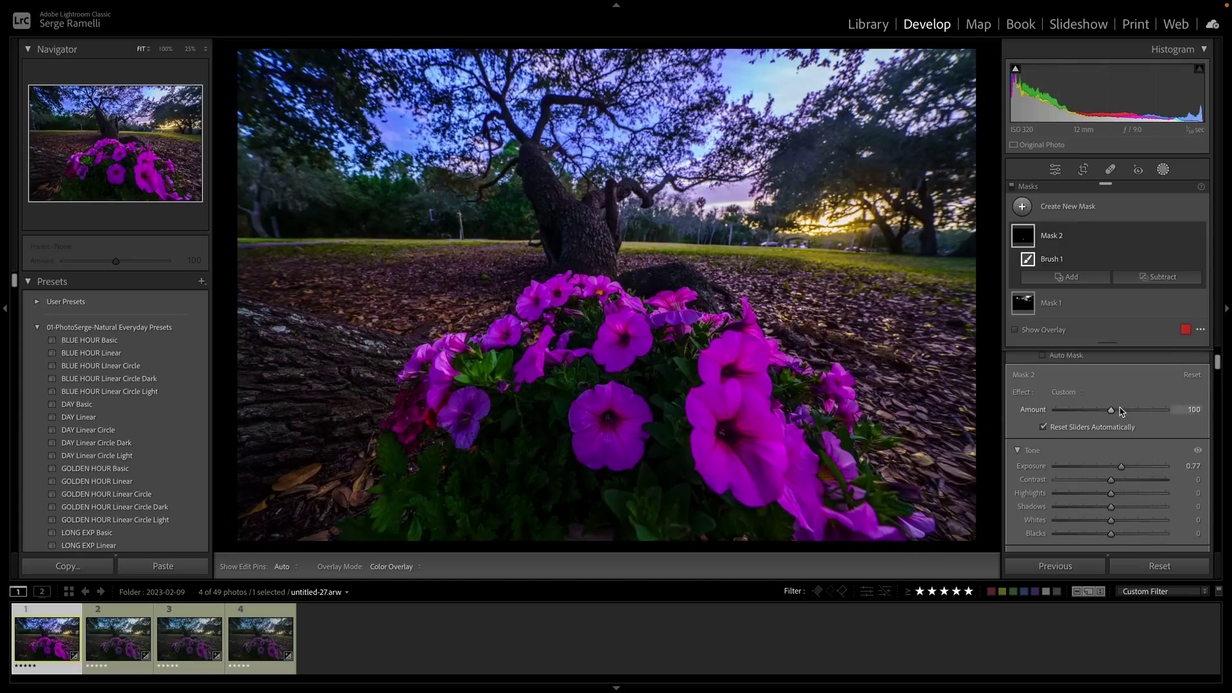
pyautogui.scroll(-10, 1089, 462)
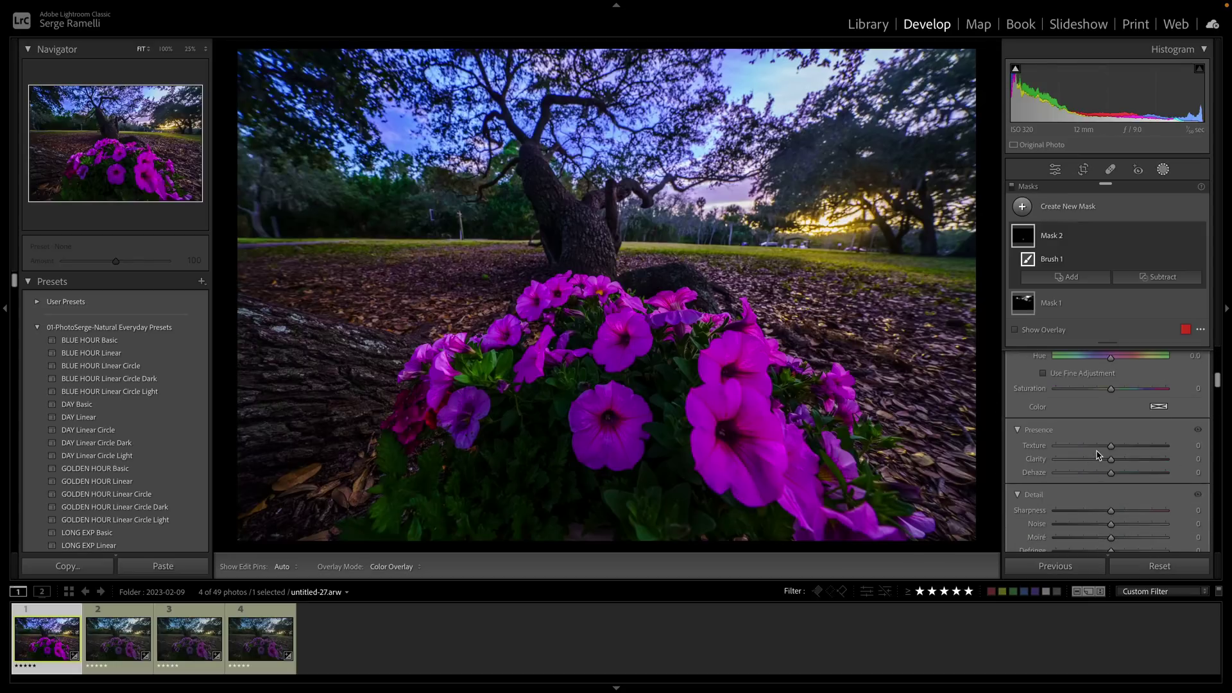
pyautogui.moveTo(1110, 429)
pyautogui.mouseDown()
pyautogui.moveTo(1127, 429)
pyautogui.moveTo(1125, 443)
pyautogui.mouseUp()
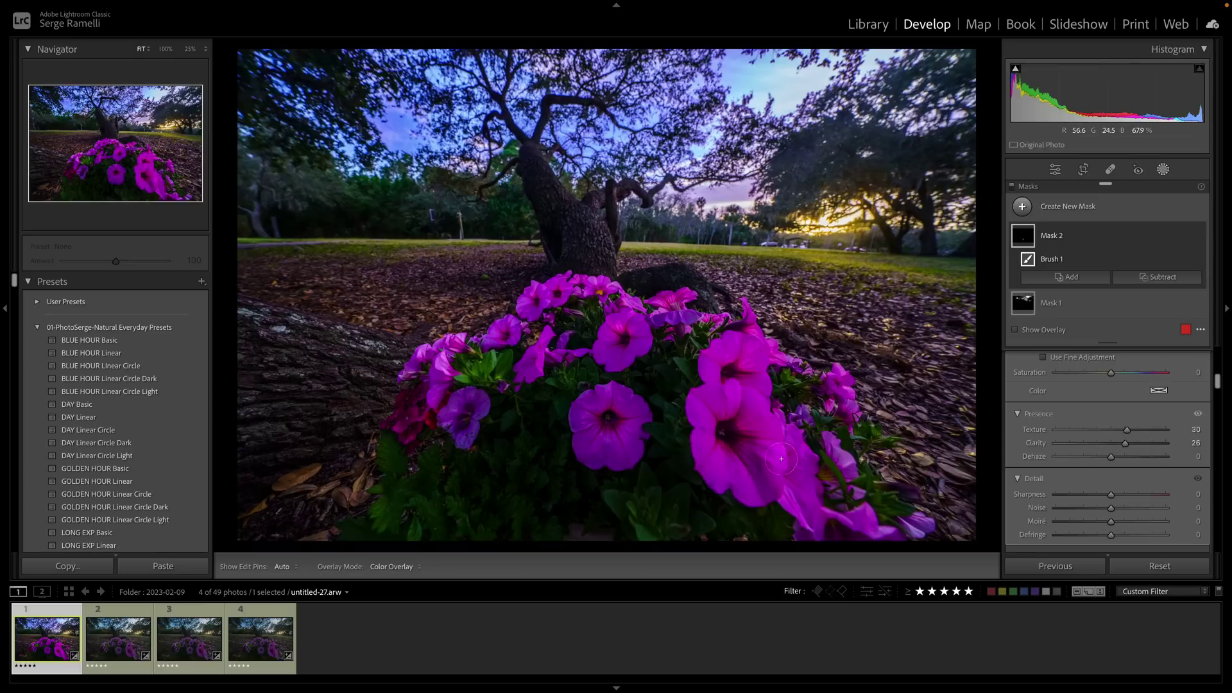
# - Extend the brush mask over another flower and the right-hand petunia
pyautogui.moveTo(720, 414)
pyautogui.mouseDown()
pyautogui.moveTo(730, 446)
pyautogui.moveTo(709, 436)
pyautogui.mouseUp()
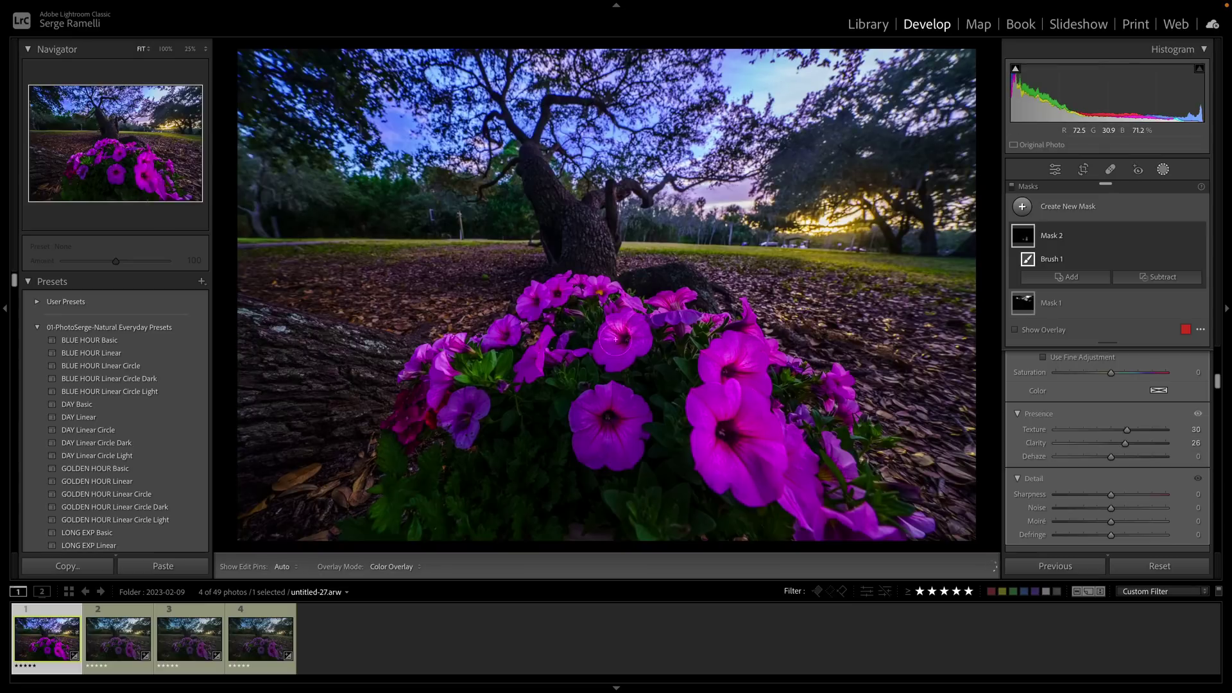
pyautogui.press('h')
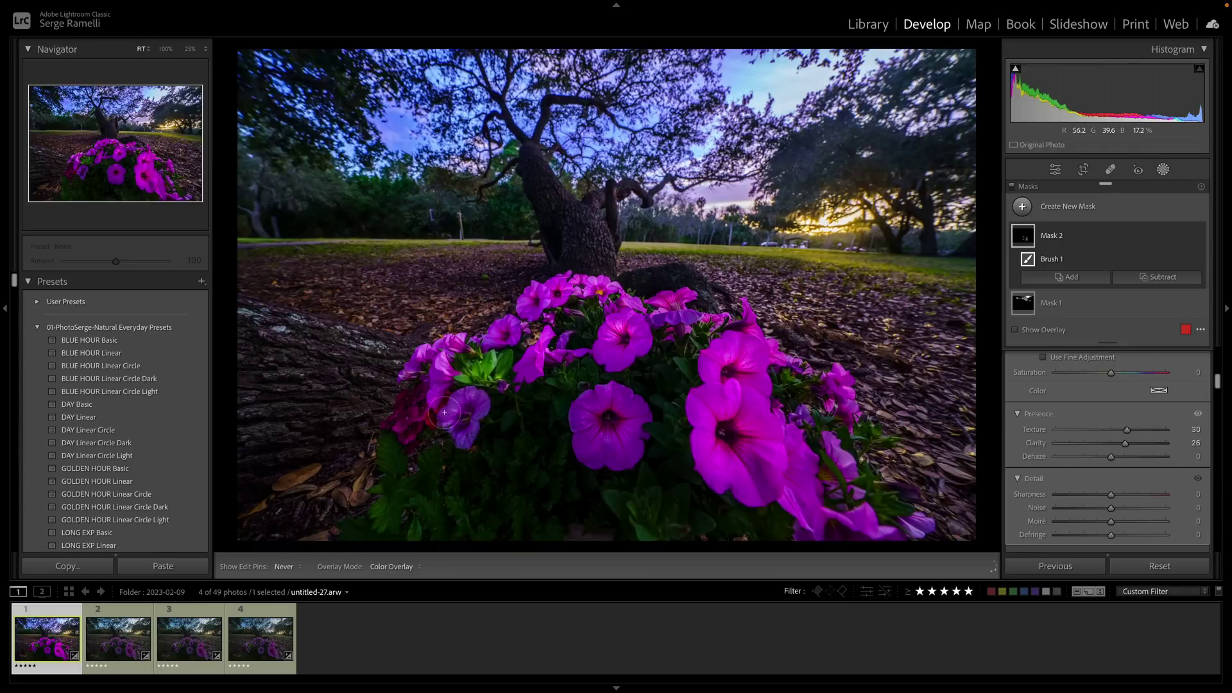
pyautogui.moveTo(712, 327)
pyautogui.mouseDown()
pyautogui.moveTo(683, 326)
pyautogui.moveTo(710, 376)
pyautogui.moveTo(735, 392)
pyautogui.moveTo(814, 391)
pyautogui.moveTo(778, 398)
pyautogui.mouseUp()
pyautogui.press('h')
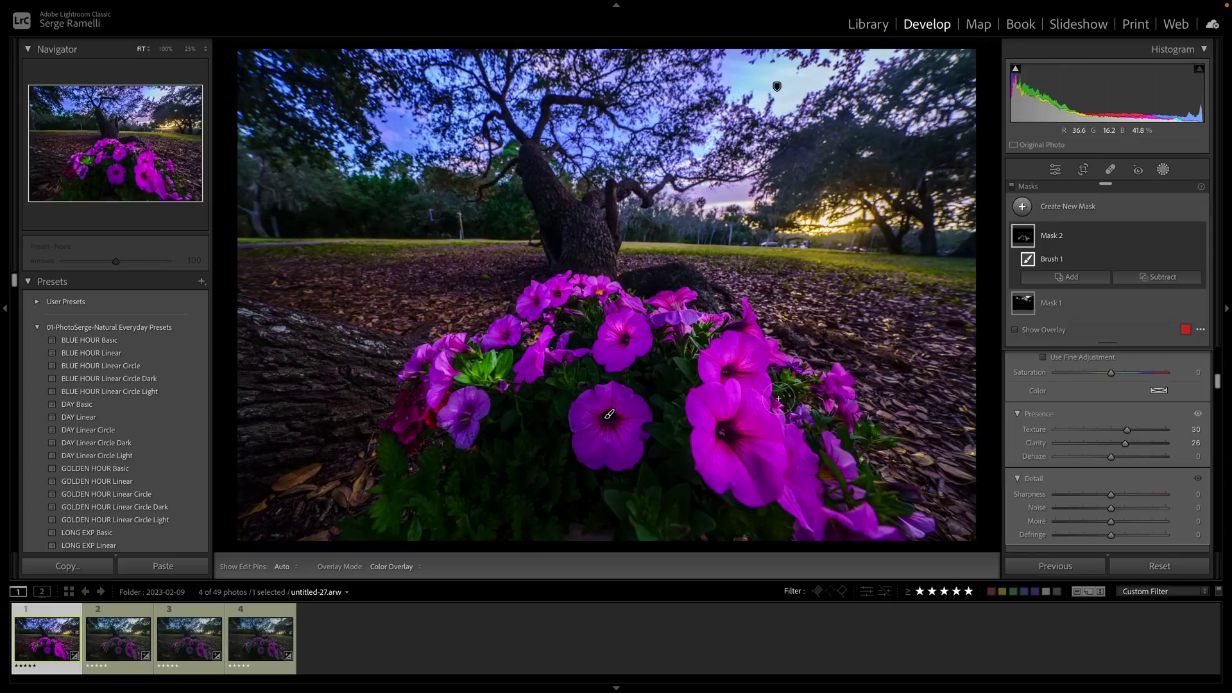
# - Enable the Sony FE 12-24mm lens profile correction in Lens Corrections
pyautogui.click(1055, 169)
pyautogui.scroll(-5, 1107, 321)
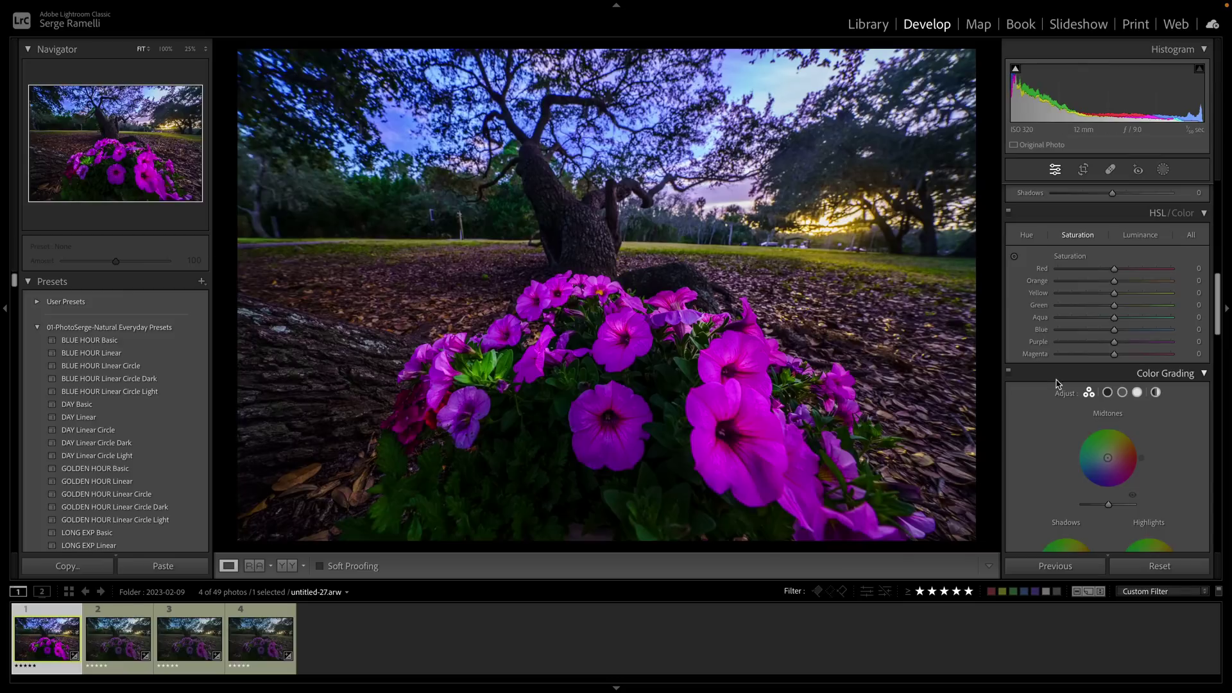
pyautogui.scroll(-10, 1135, 375)
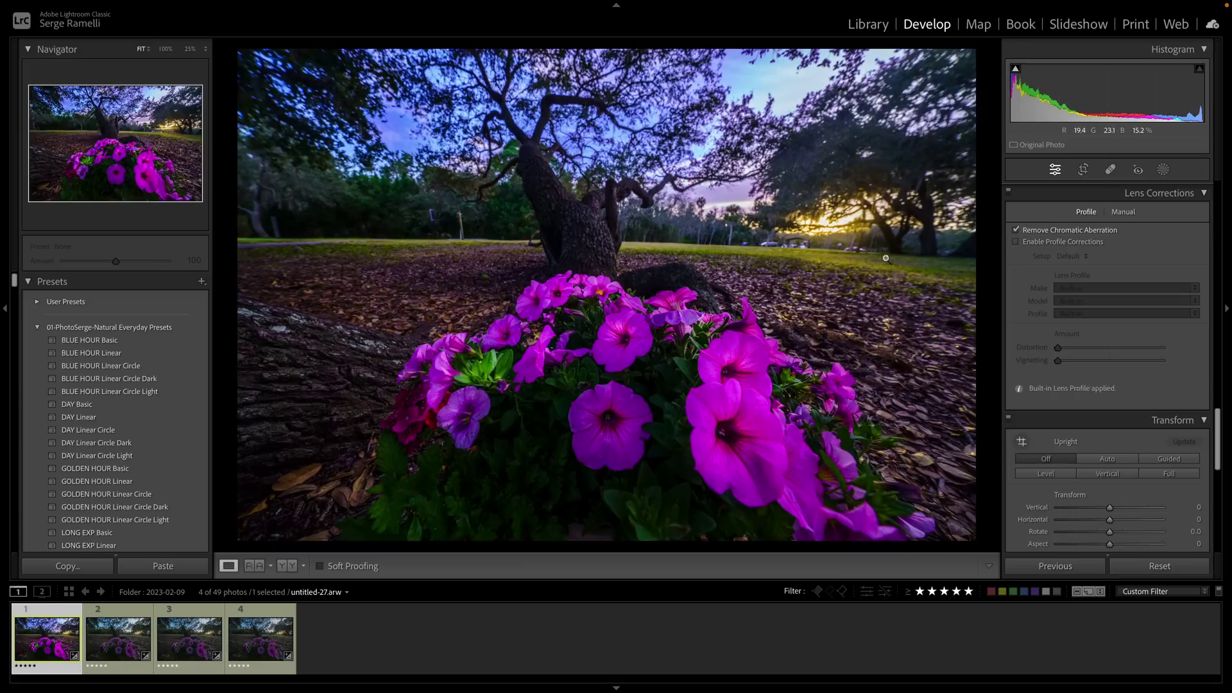
pyautogui.click(1072, 242)
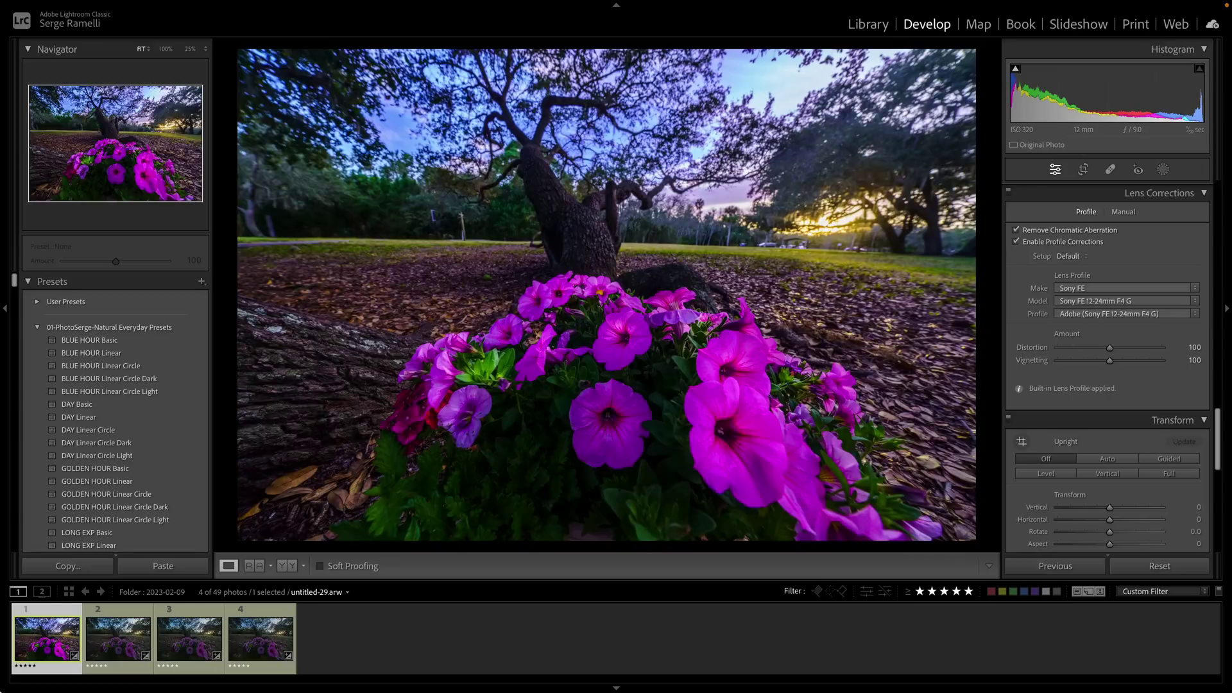
# - Darken the corners with a Highlight Priority post-crop vignette at Amount -17
pyautogui.scroll(-5, 1084, 378)
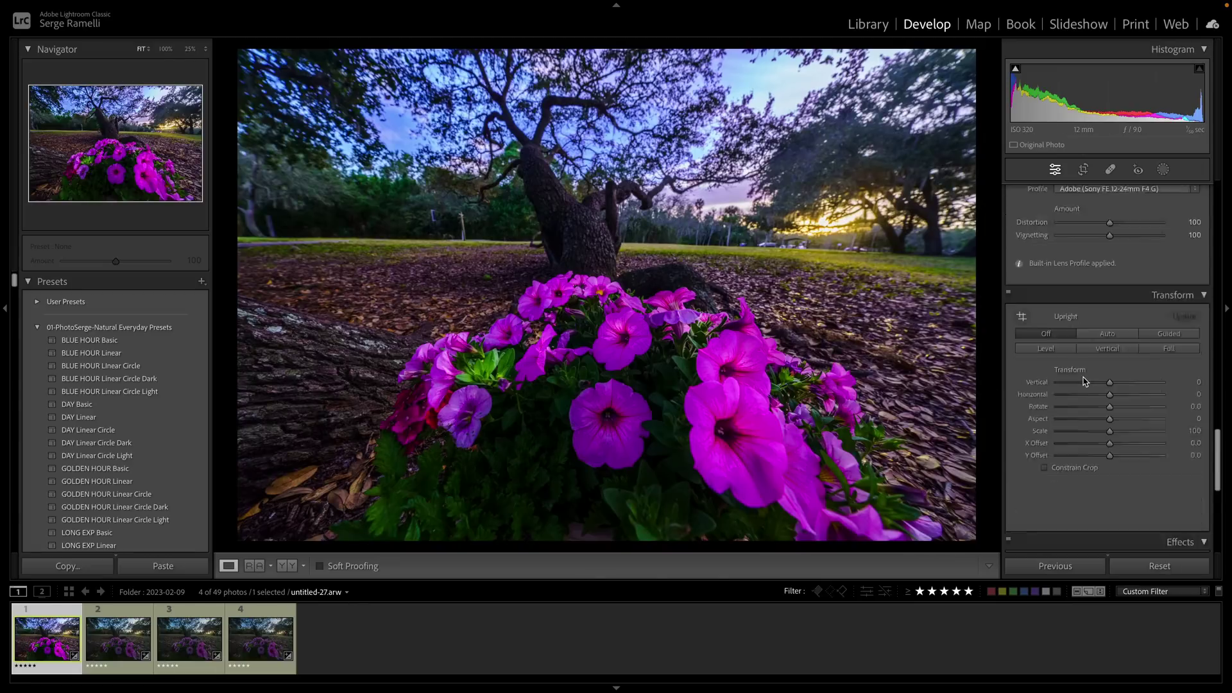
pyautogui.scroll(-1, 1085, 381)
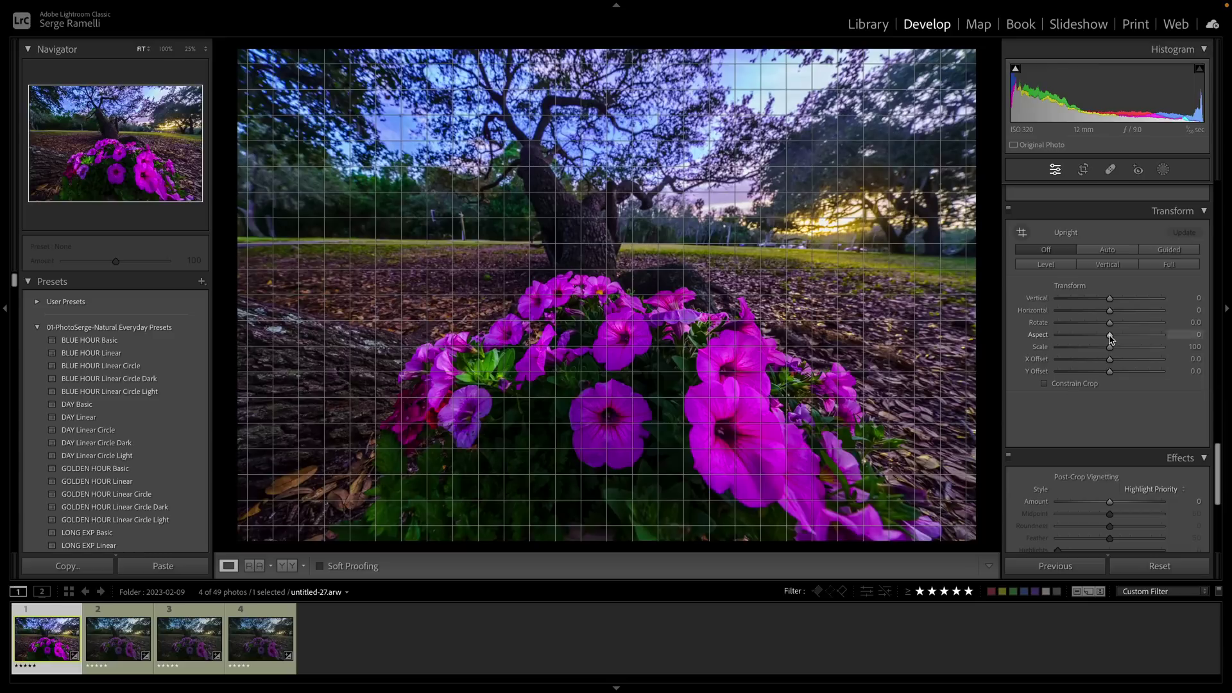
pyautogui.moveTo(1111, 338); pyautogui.dragTo(1111, 343)
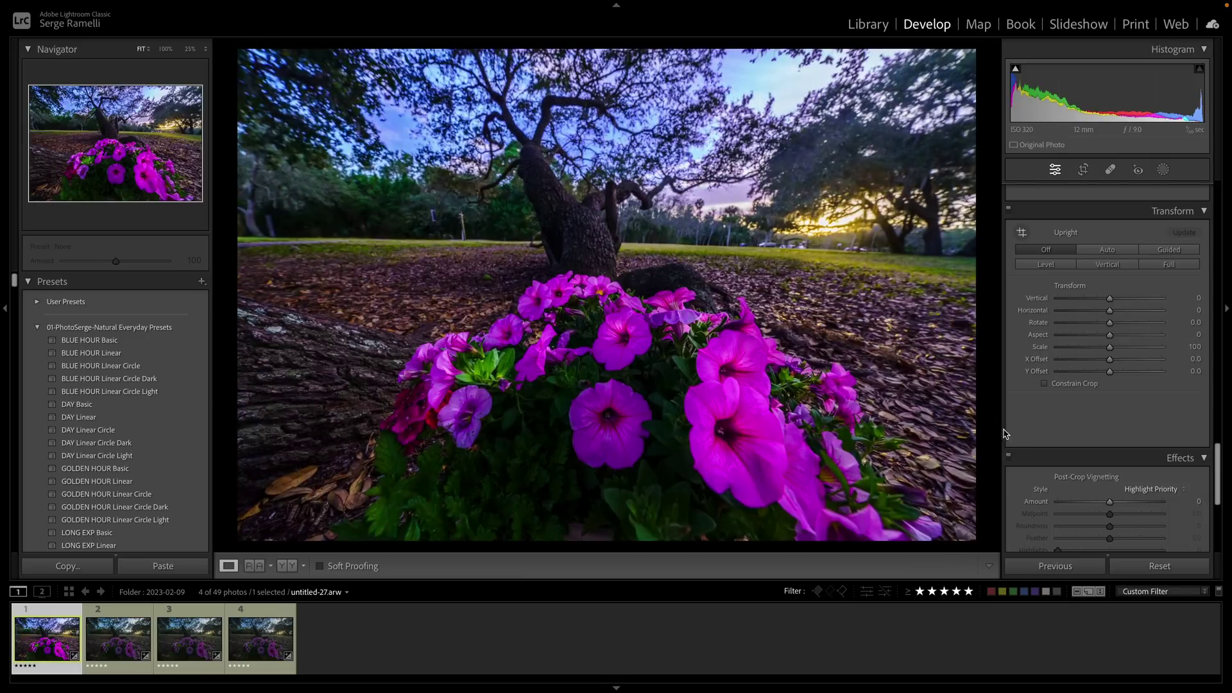
pyautogui.moveTo(1109, 501); pyautogui.dragTo(1101, 504)
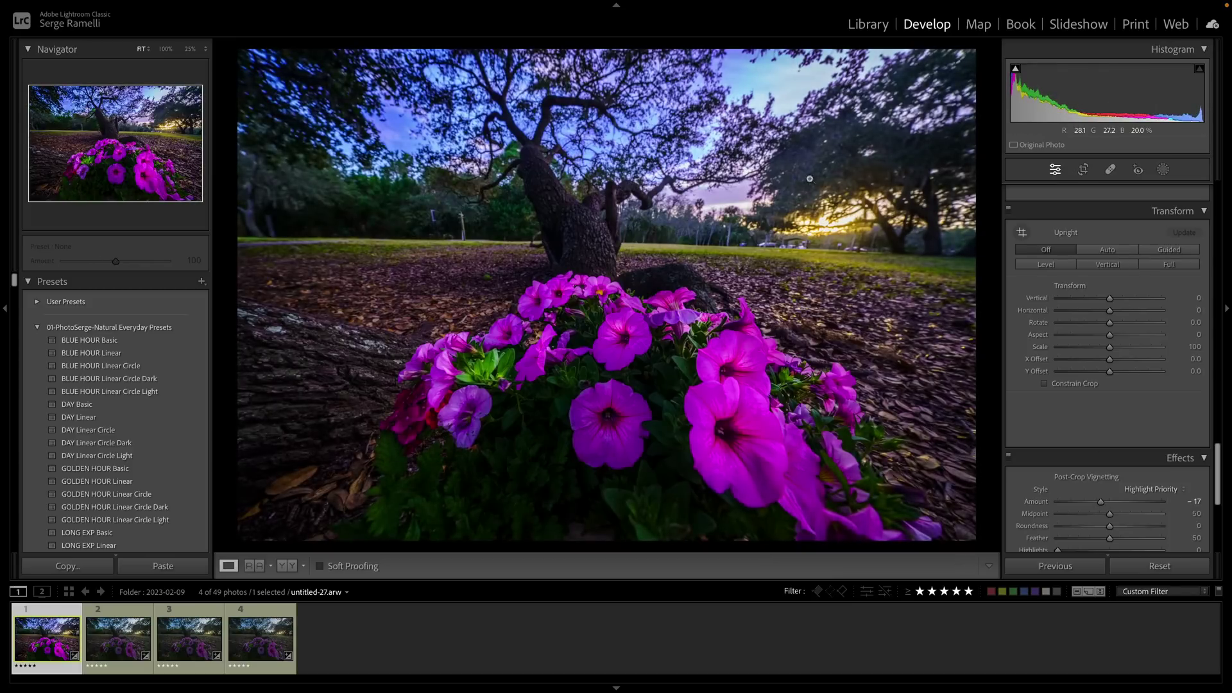
# - Draw a radial gradient mask around the sunset and warm its Temp to +39
pyautogui.click(1163, 170)
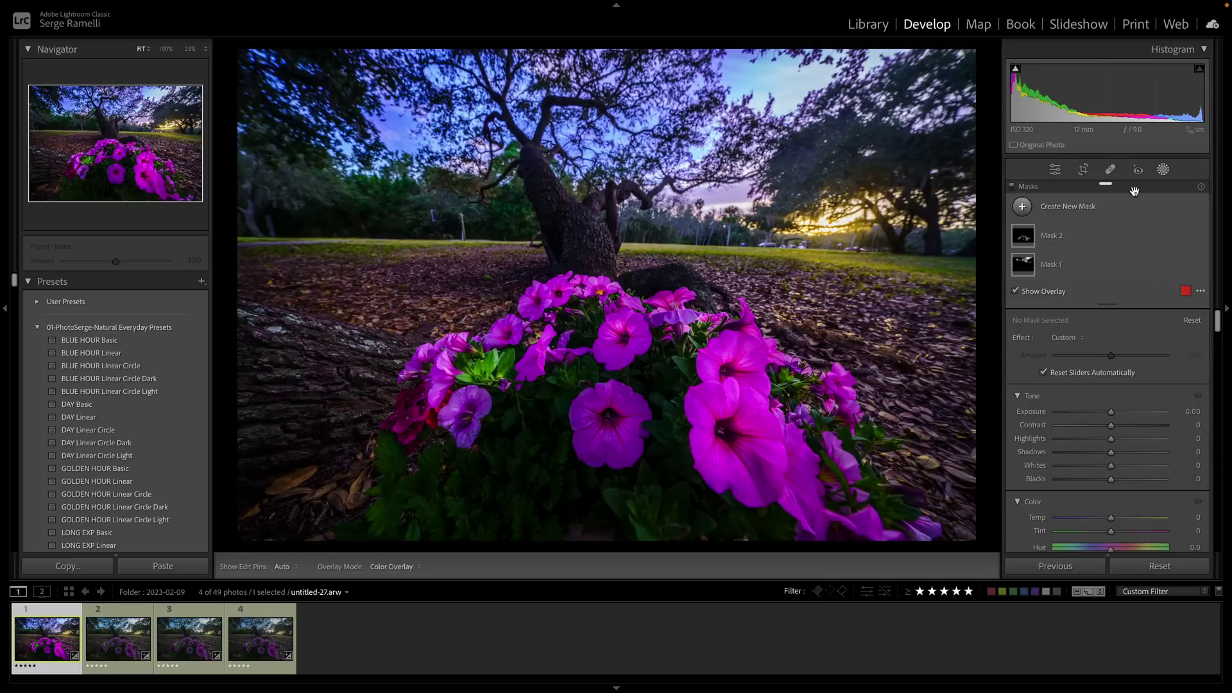
pyautogui.click(1022, 206)
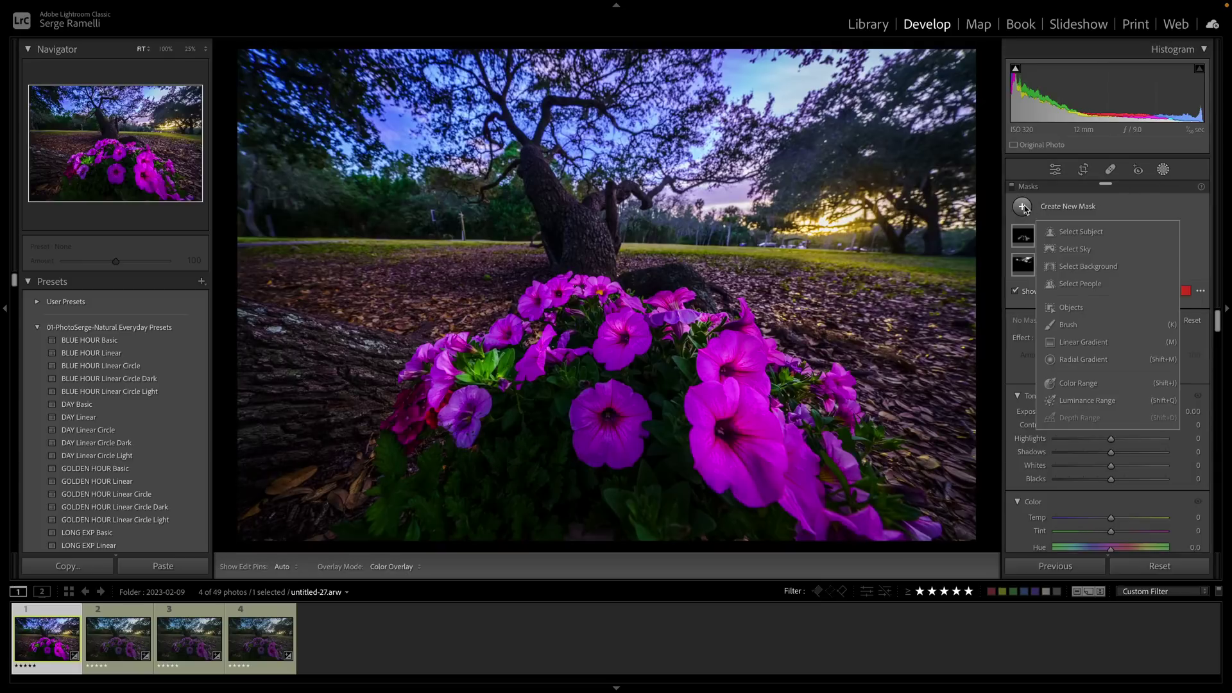
pyautogui.click(1082, 361)
pyautogui.moveTo(793, 210); pyautogui.dragTo(1008, 328)
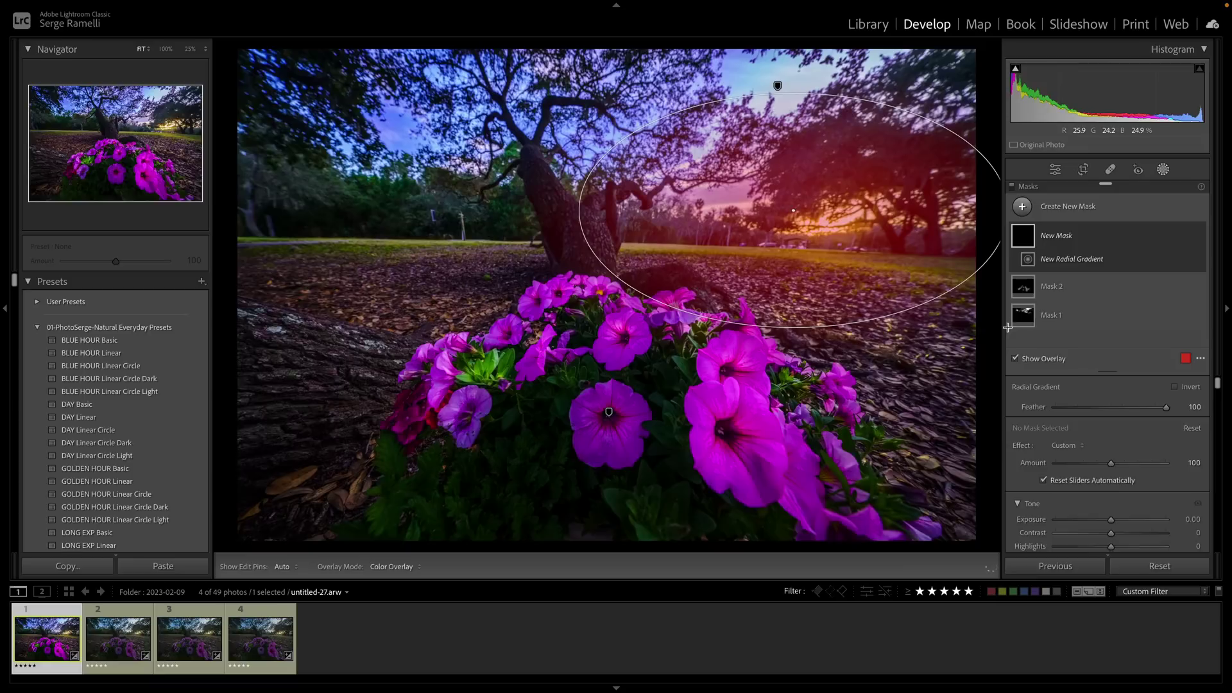
pyautogui.scroll(-5, 1116, 459)
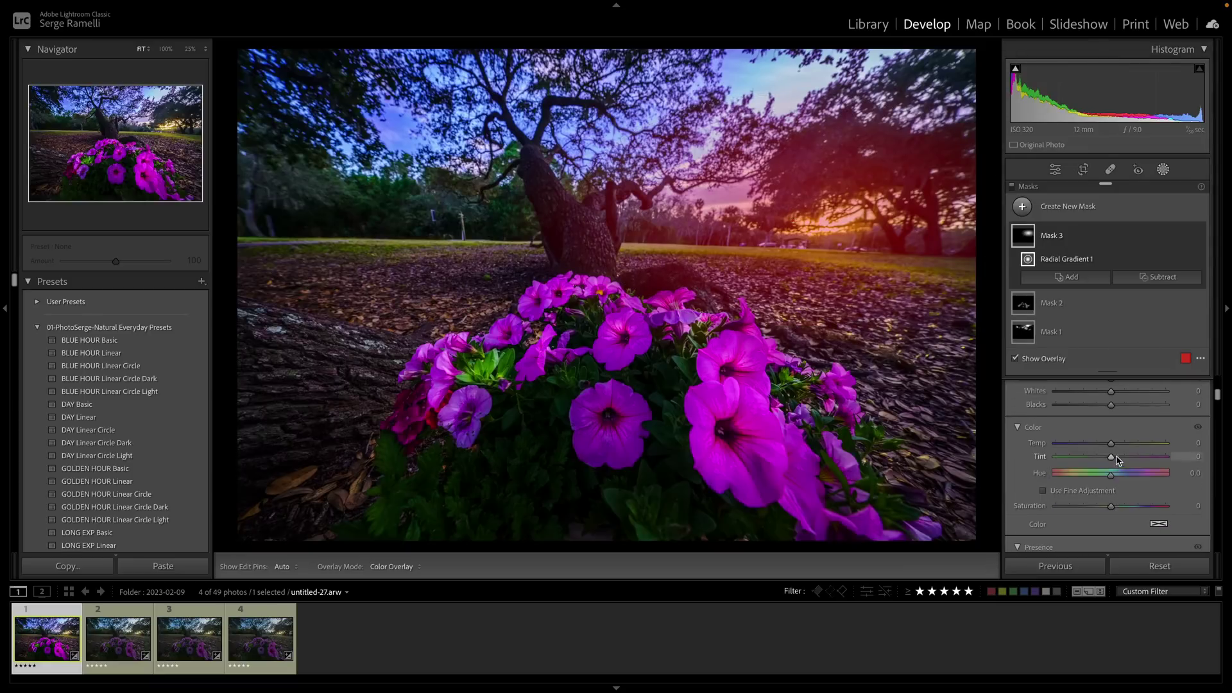
pyautogui.moveTo(1112, 444)
pyautogui.mouseDown()
pyautogui.moveTo(1133, 447)
pyautogui.moveTo(1126, 461)
pyautogui.mouseUp()
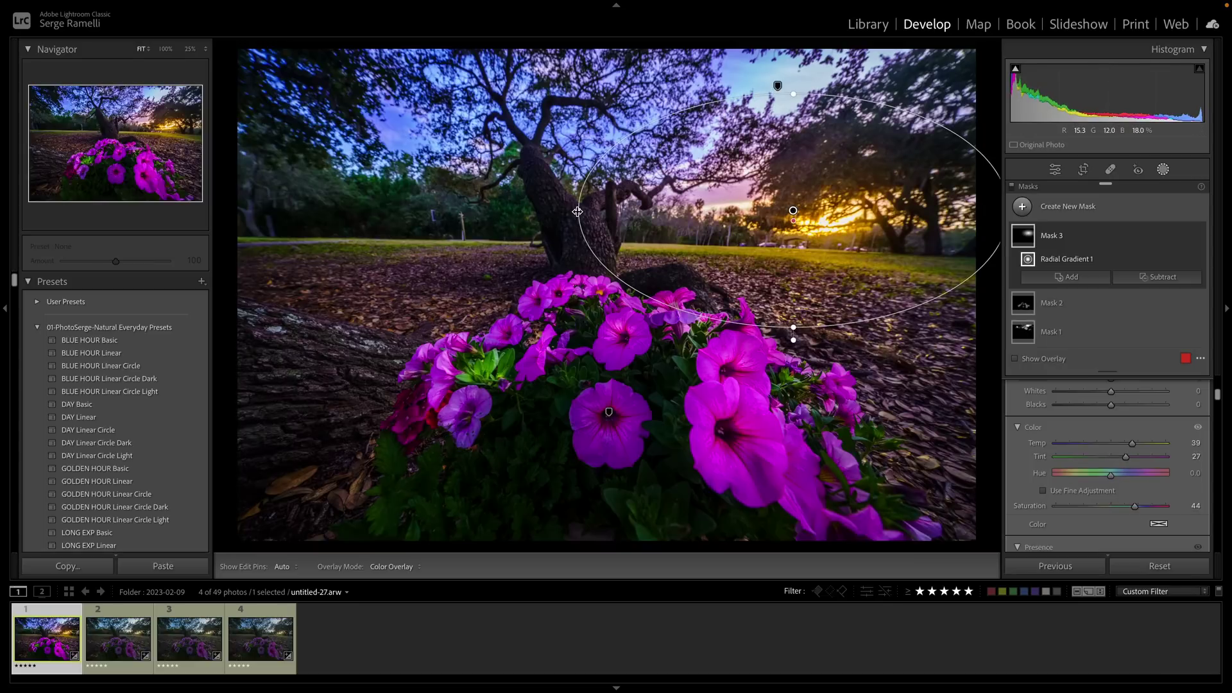
# - Centre the ellipse on the sun, stretch it taller, and push Tint to +49
pyautogui.moveTo(795, 214); pyautogui.dragTo(774, 214)
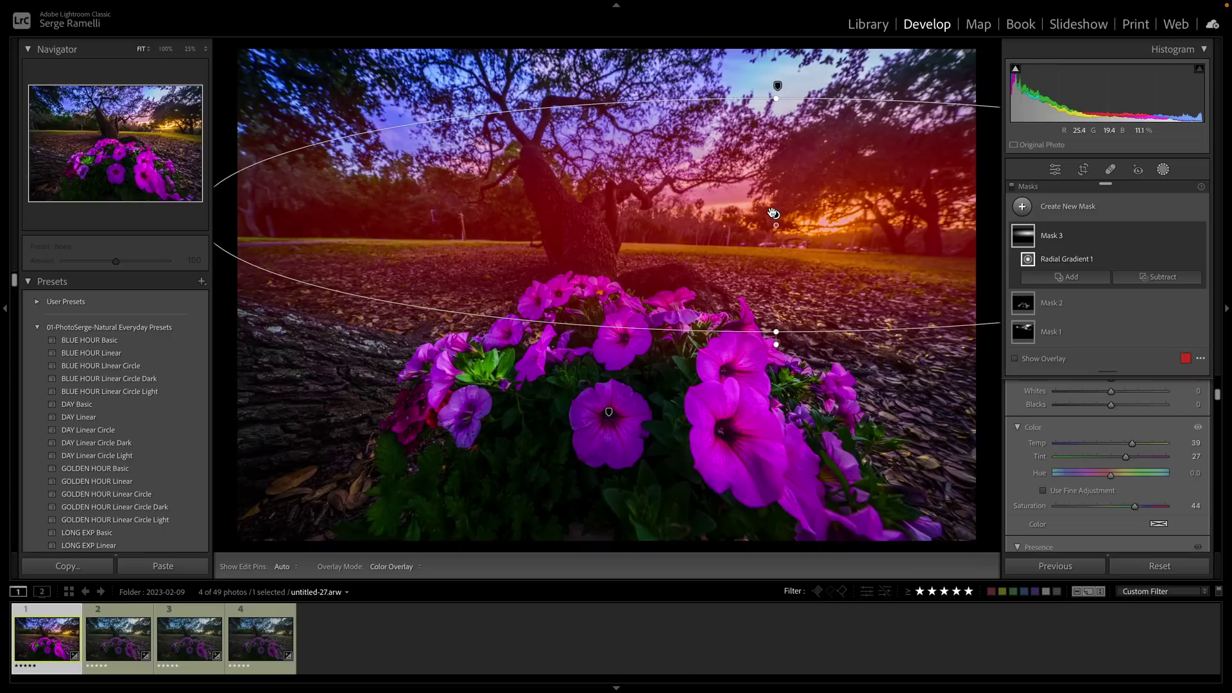
pyautogui.moveTo(776, 98); pyautogui.dragTo(778, 107)
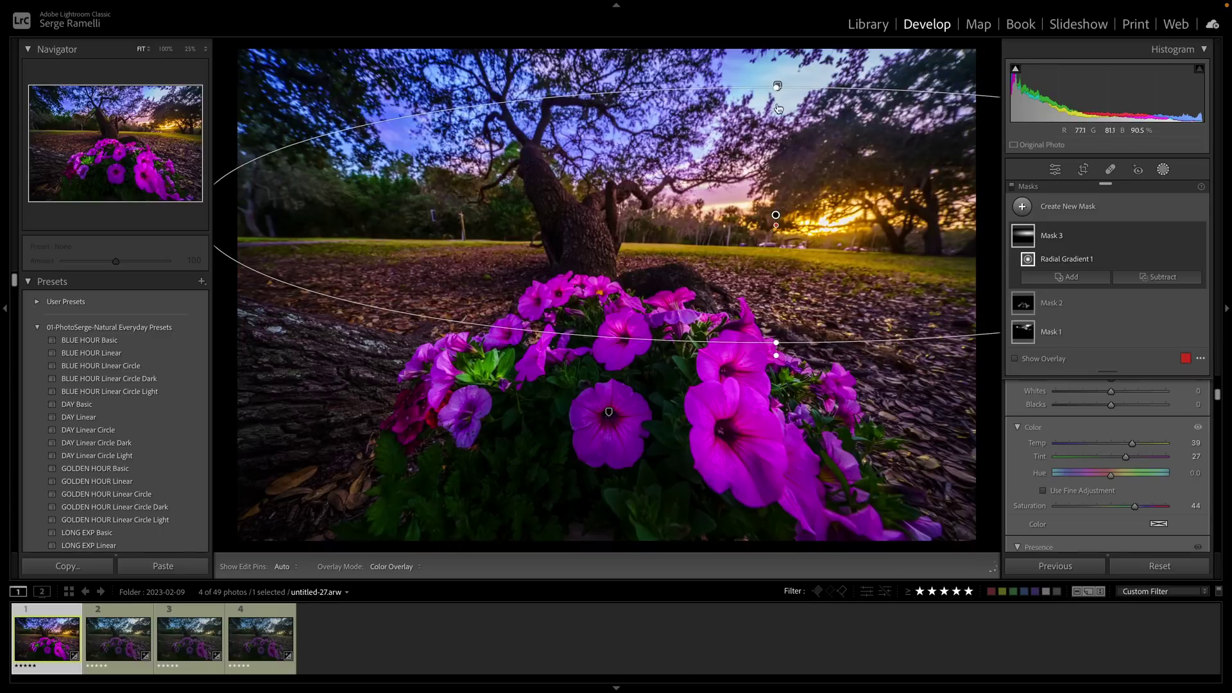
pyautogui.moveTo(1126, 456); pyautogui.dragTo(1133, 456)
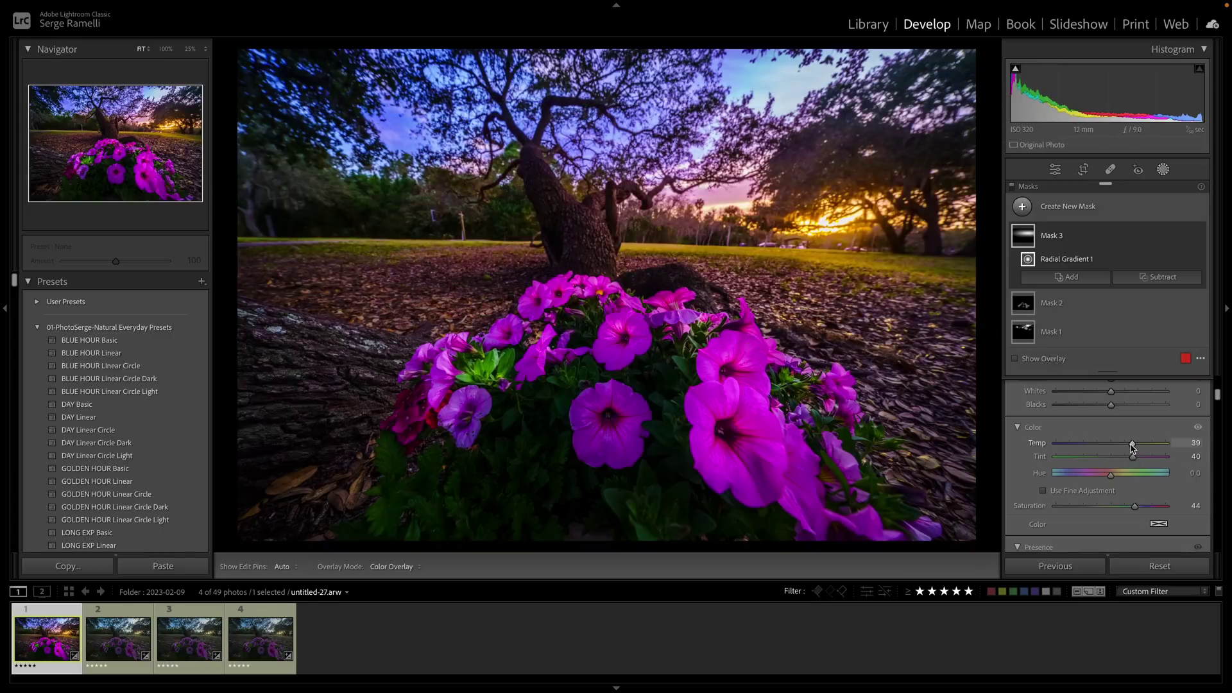
pyautogui.click(1055, 170)
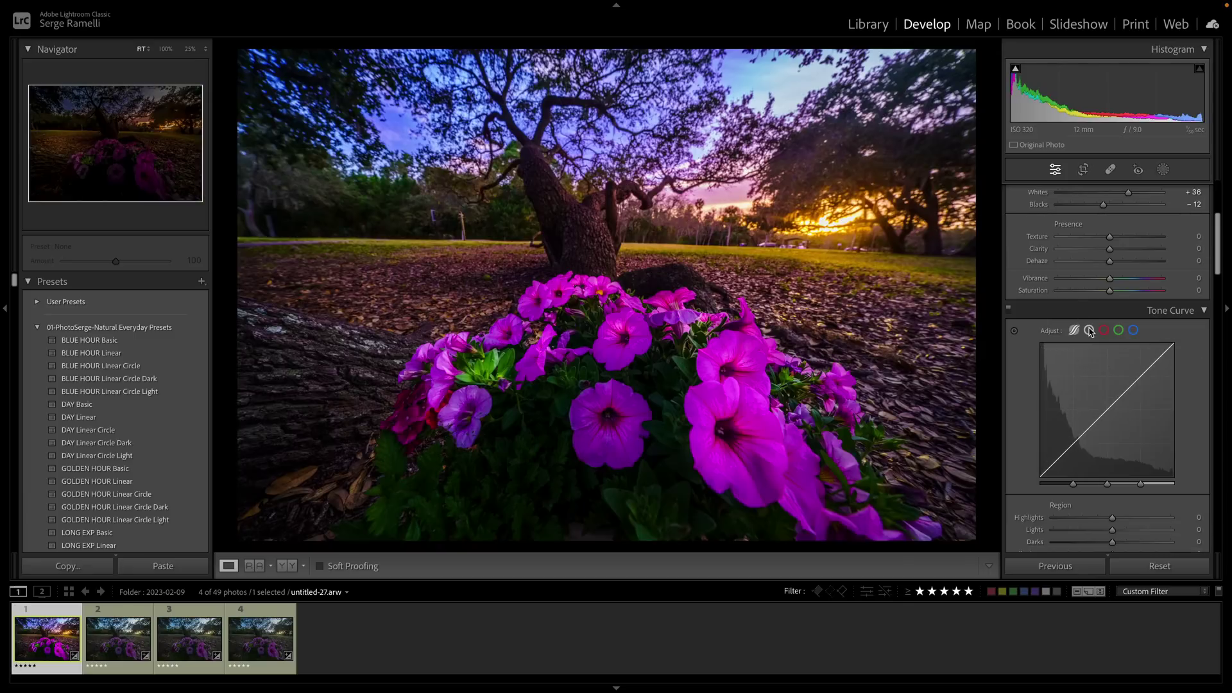
# - Sync every setting, including all three masks, from the first shot to all four
pyautogui.scroll(3, 1120, 298)
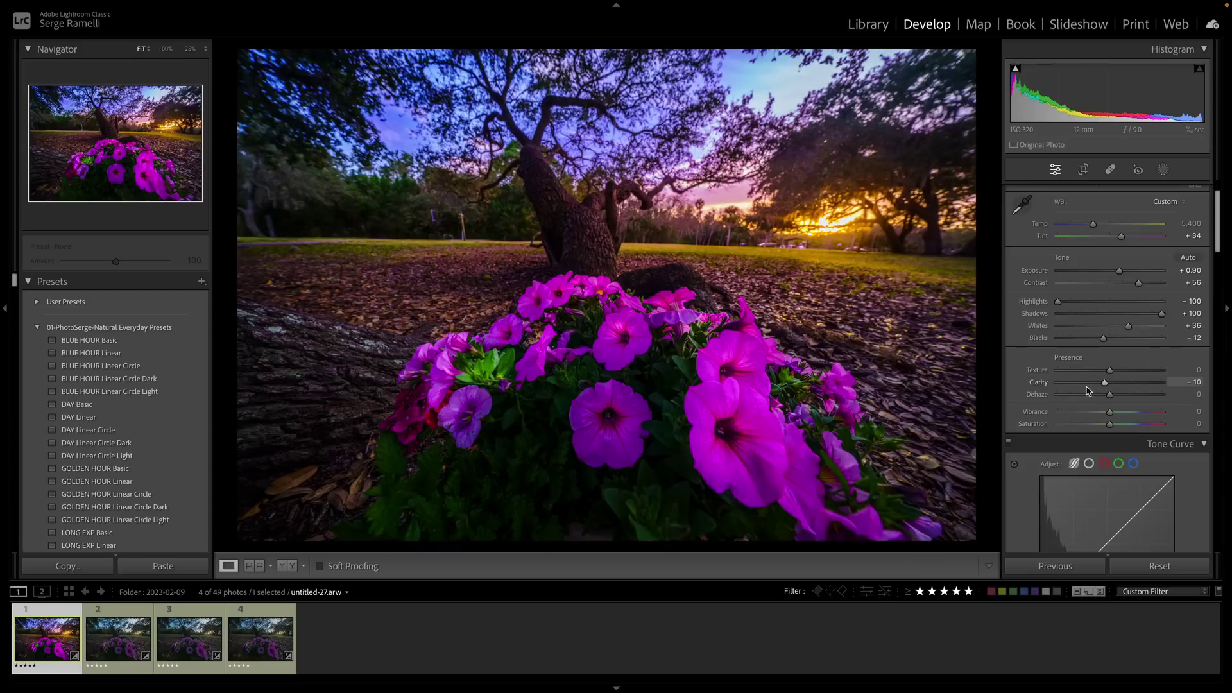
pyautogui.keyDown('shift'); pyautogui.click(261, 639); pyautogui.keyUp('shift')
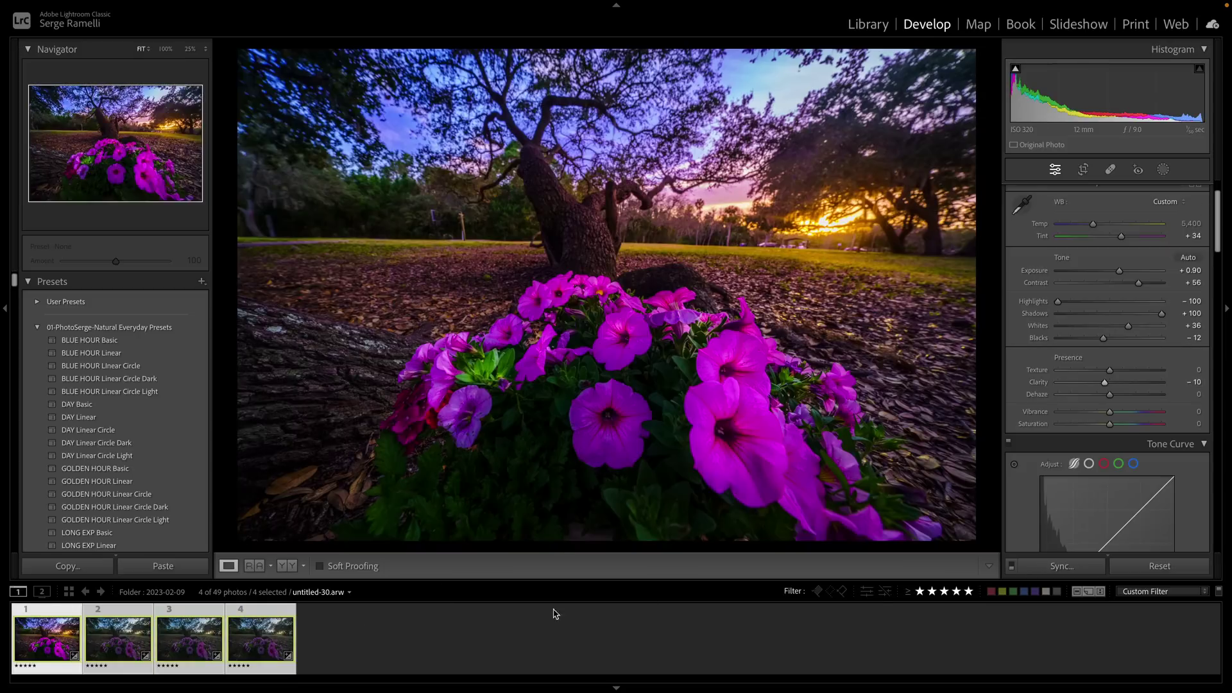
pyautogui.click(1074, 568)
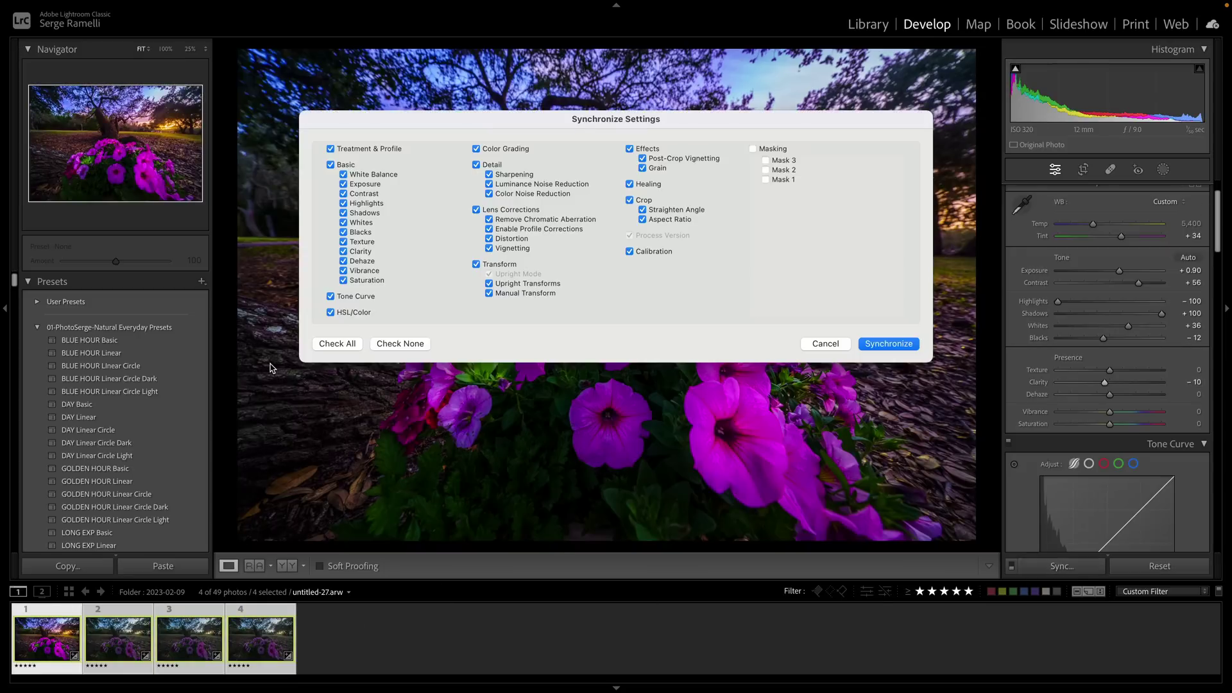
pyautogui.click(333, 344)
pyautogui.click(897, 345)
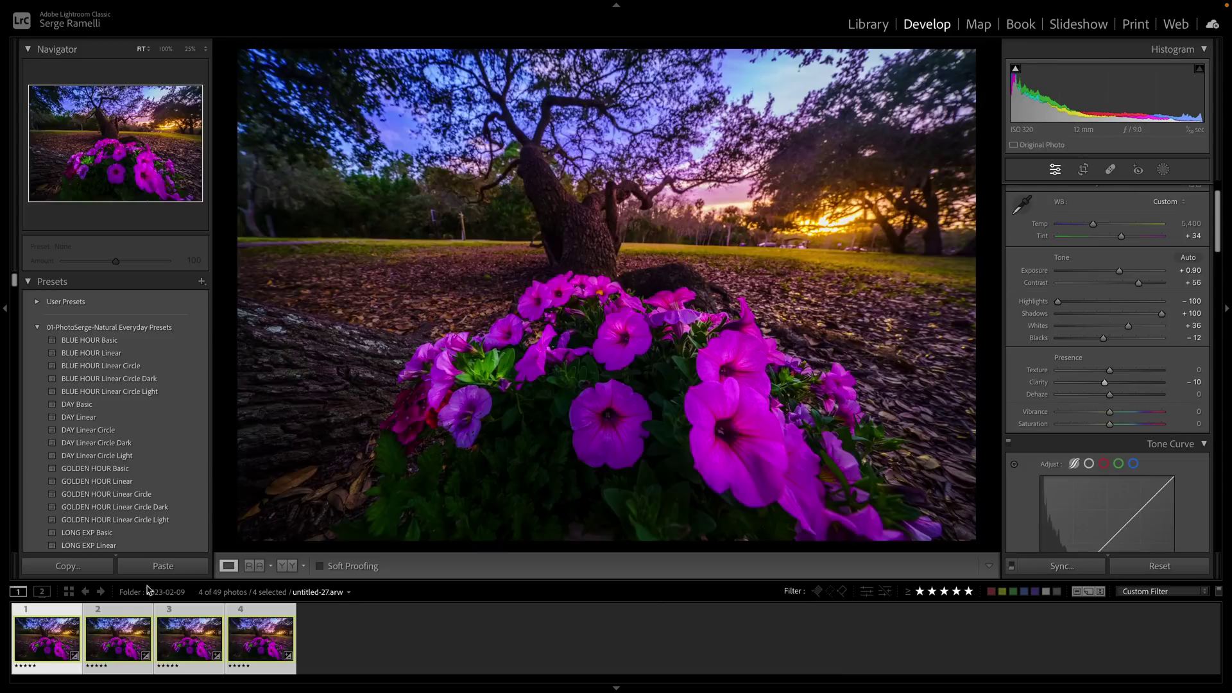
# - Review the second, third and fourth shots to confirm they received the edits
pyautogui.click(133, 620)
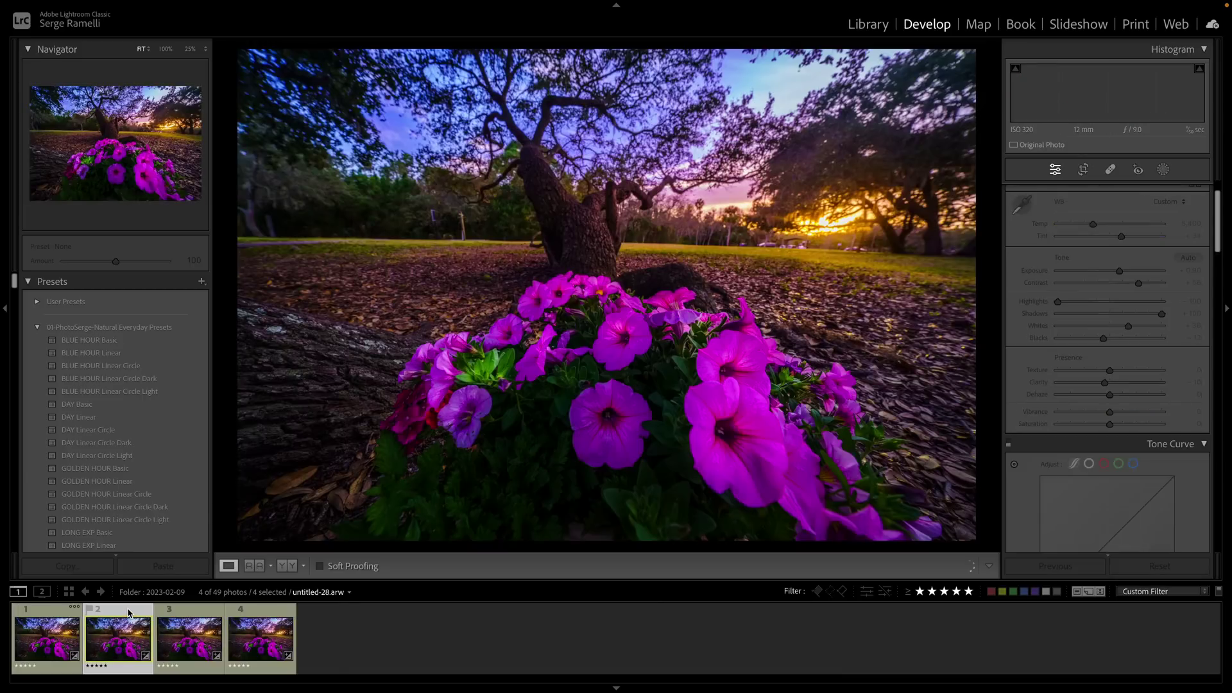
pyautogui.click(183, 613)
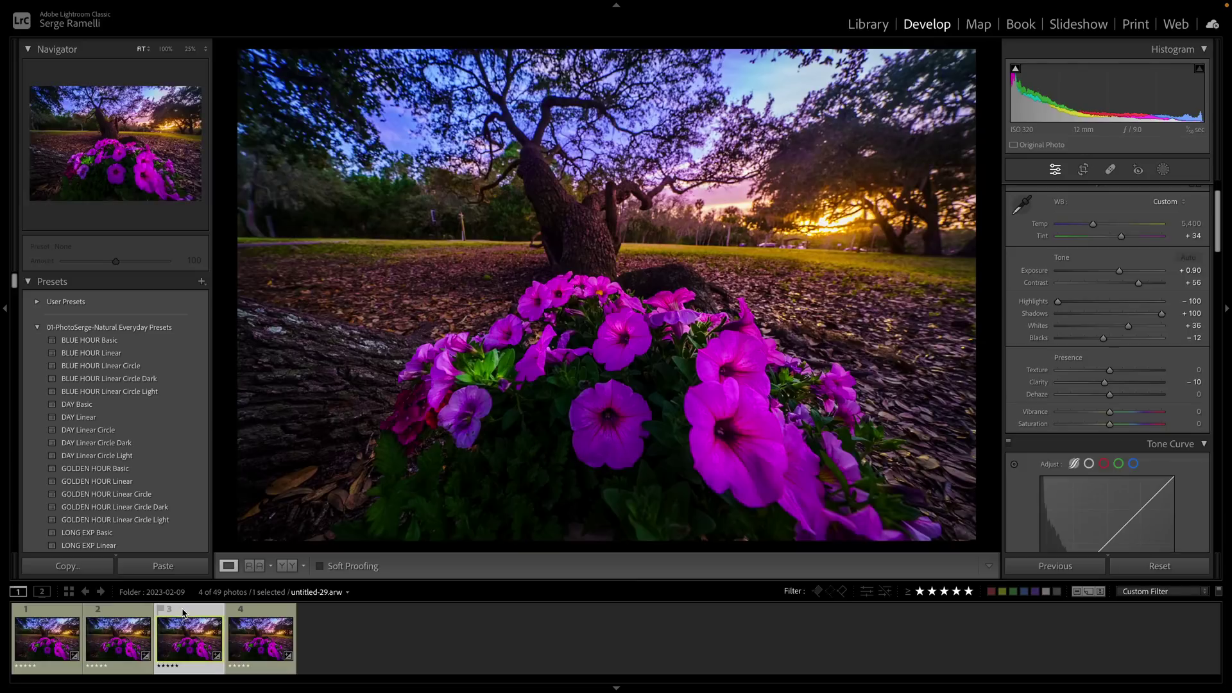
pyautogui.click(260, 616)
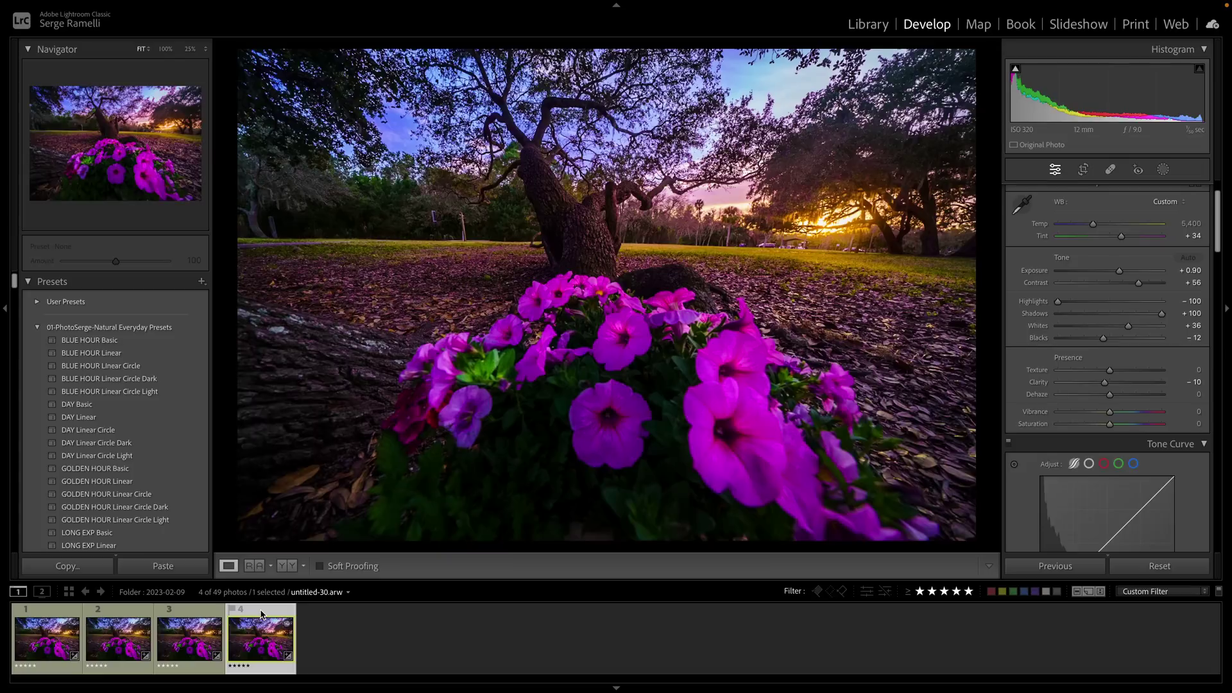
# - Select the four shots untitled-27 to untitled-30 and open them as layers in Photoshop
pyautogui.click(53, 617)
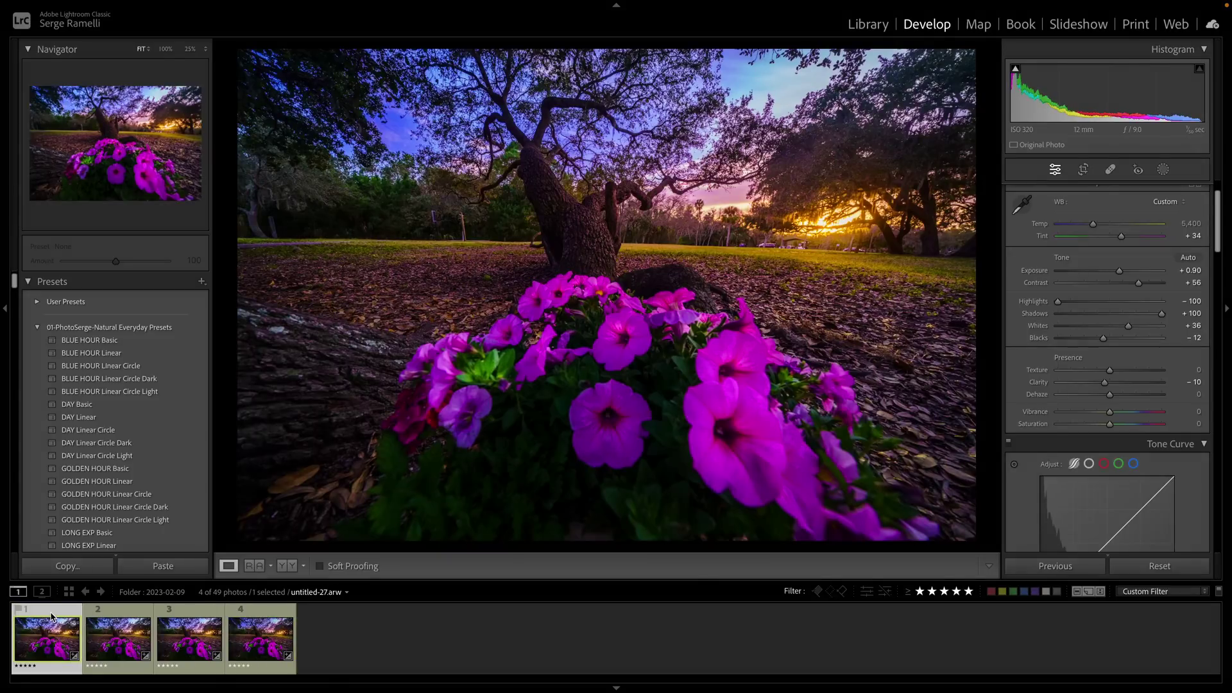
pyautogui.keyDown('shift'); pyautogui.click(265, 618); pyautogui.keyUp('shift')
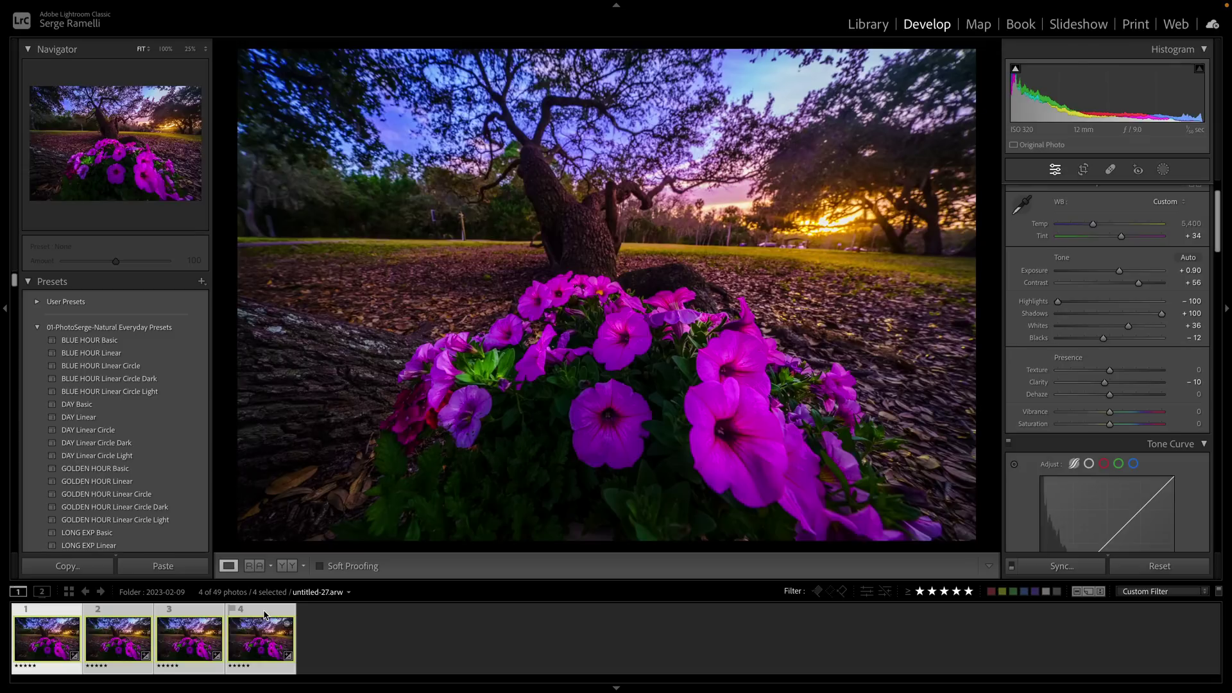
pyautogui.rightClick(265, 614)
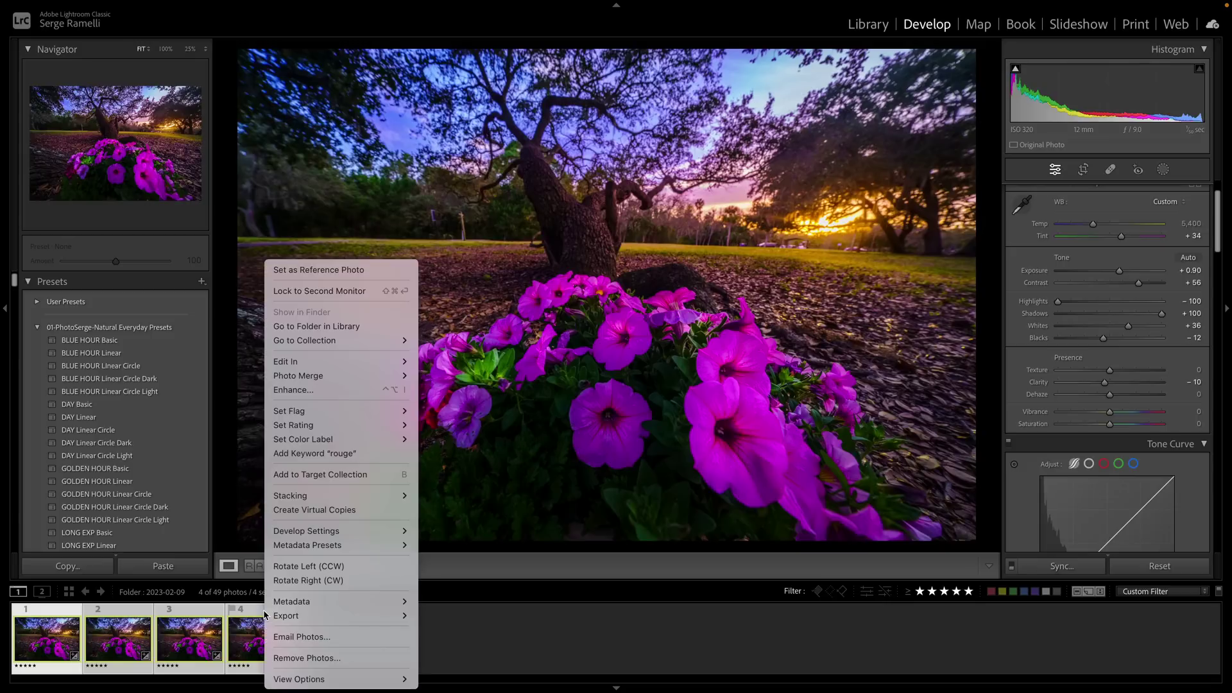
pyautogui.moveTo(304, 364)
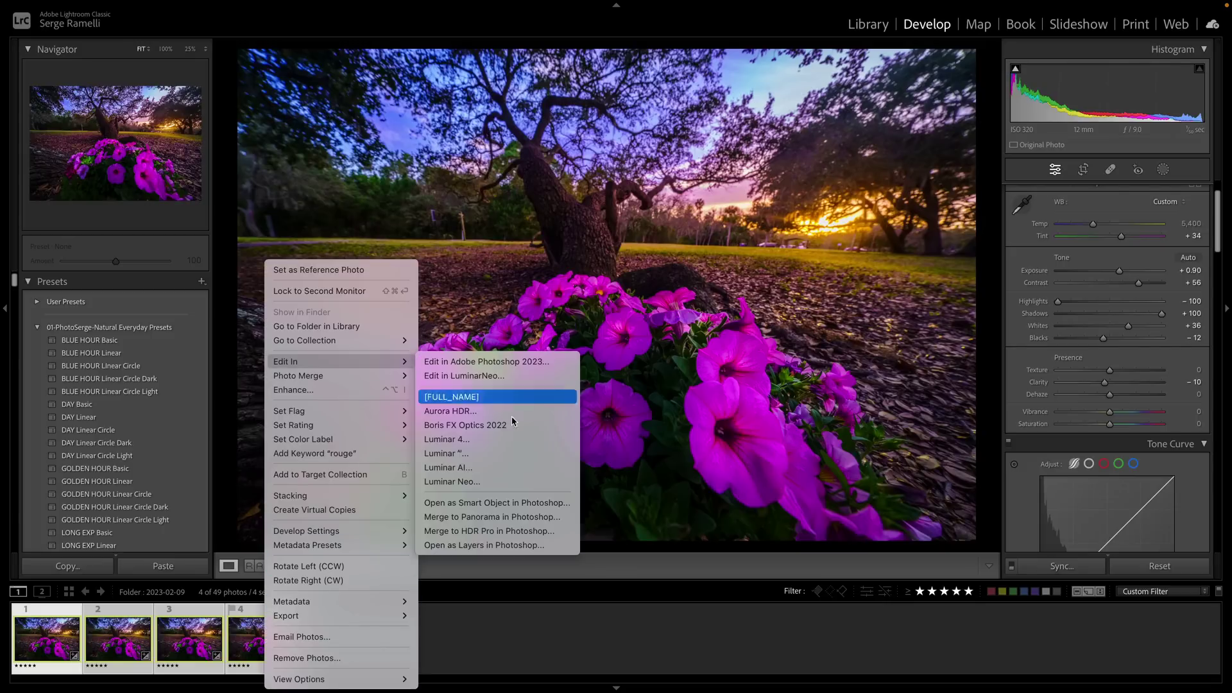
pyautogui.click(502, 547)
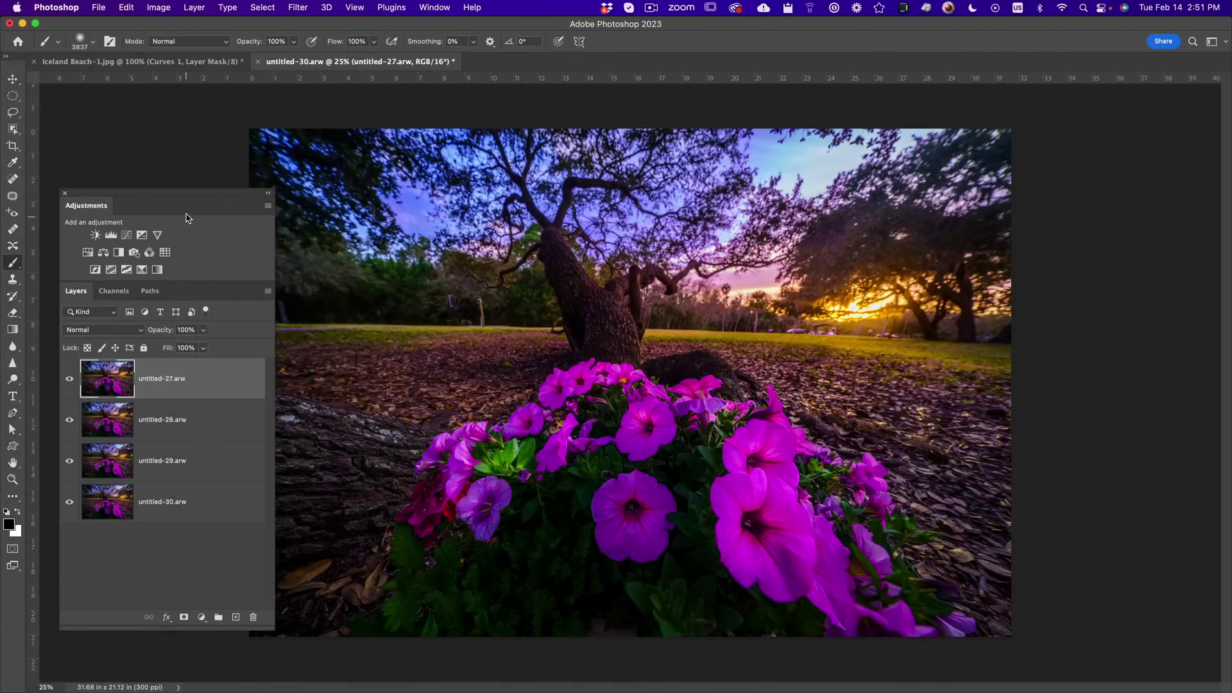
# - Move the Adjustments/Layers panel group up and left, keeping the four photo layers visible
pyautogui.moveTo(182, 195); pyautogui.dragTo(169, 122)
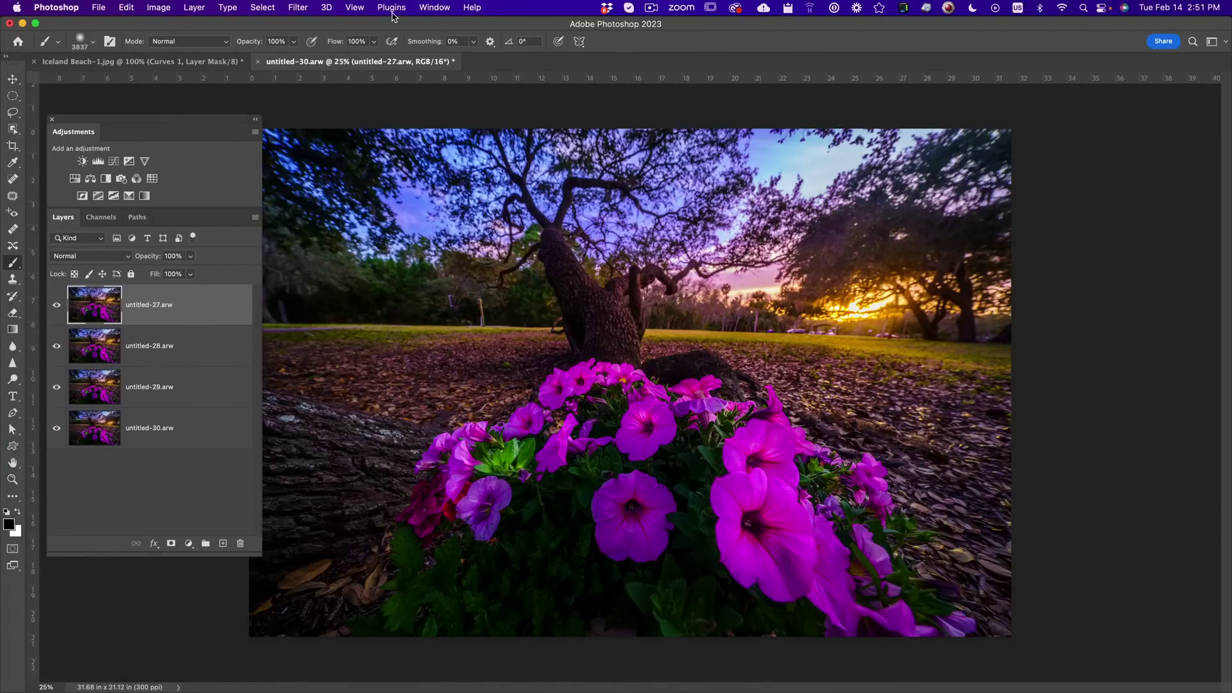
pyautogui.click(426, 9)
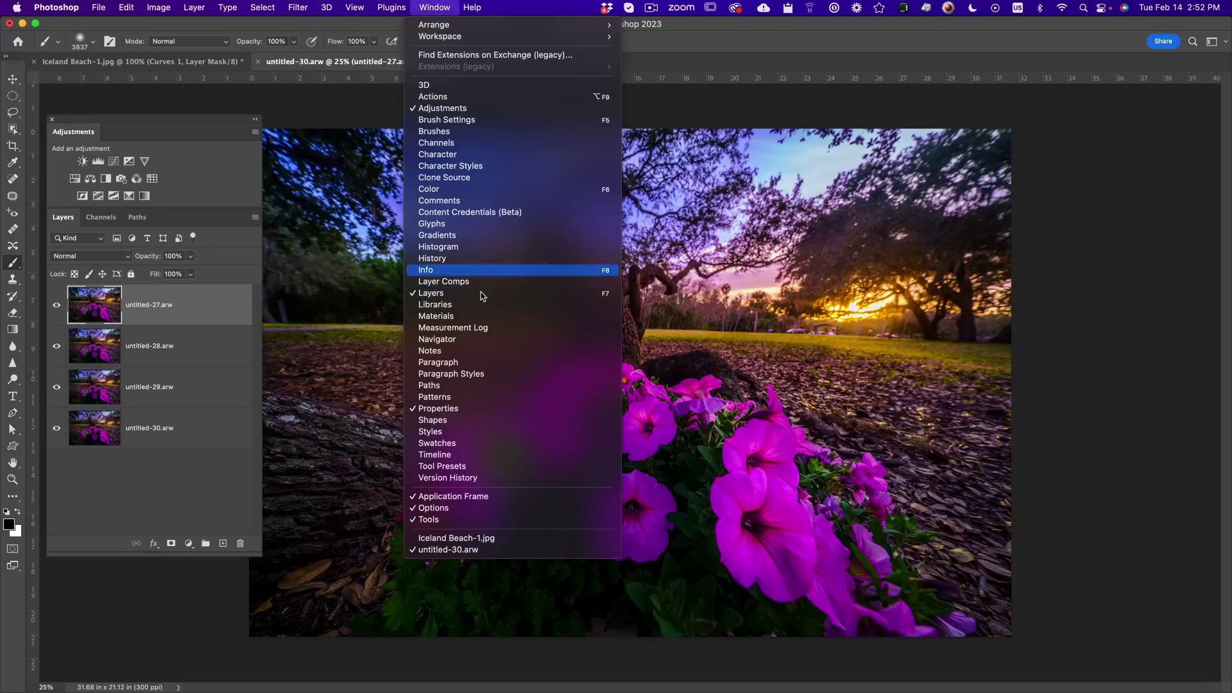
pyautogui.click(177, 122)
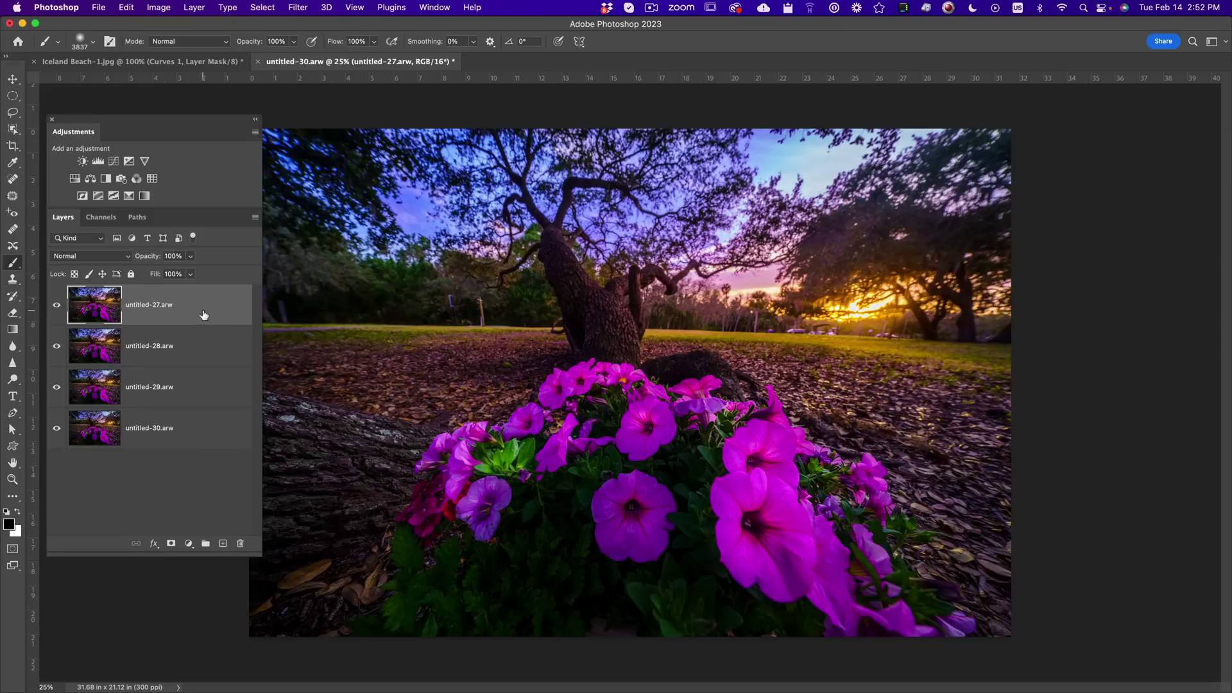
# - Select all four petunia layers and run Auto-Align Layers with Auto projection
pyautogui.keyDown('shift'); pyautogui.click(208, 442); pyautogui.keyUp('shift')
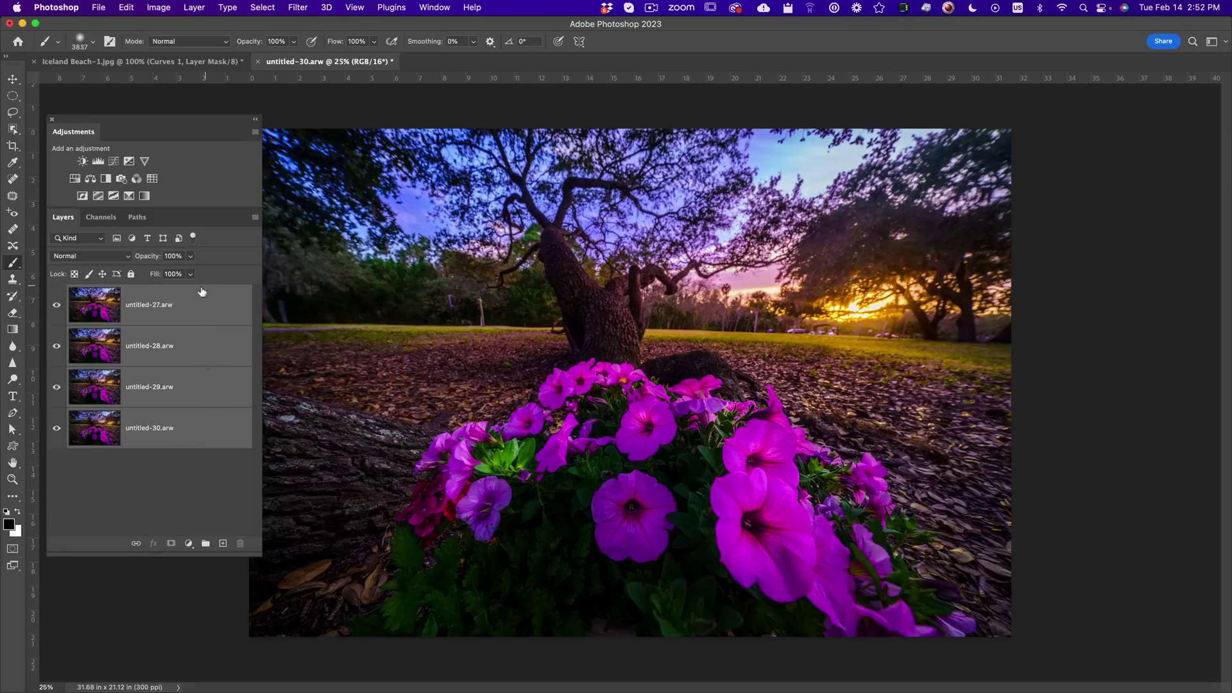
pyautogui.click(133, 10)
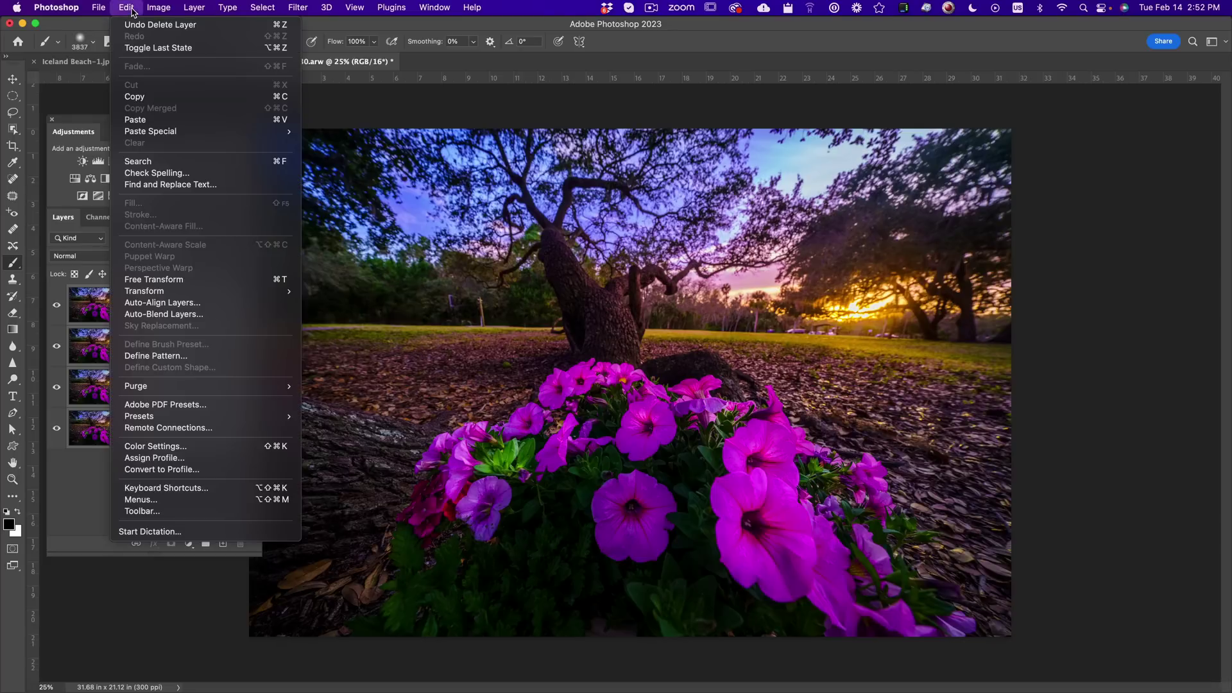
pyautogui.click(176, 306)
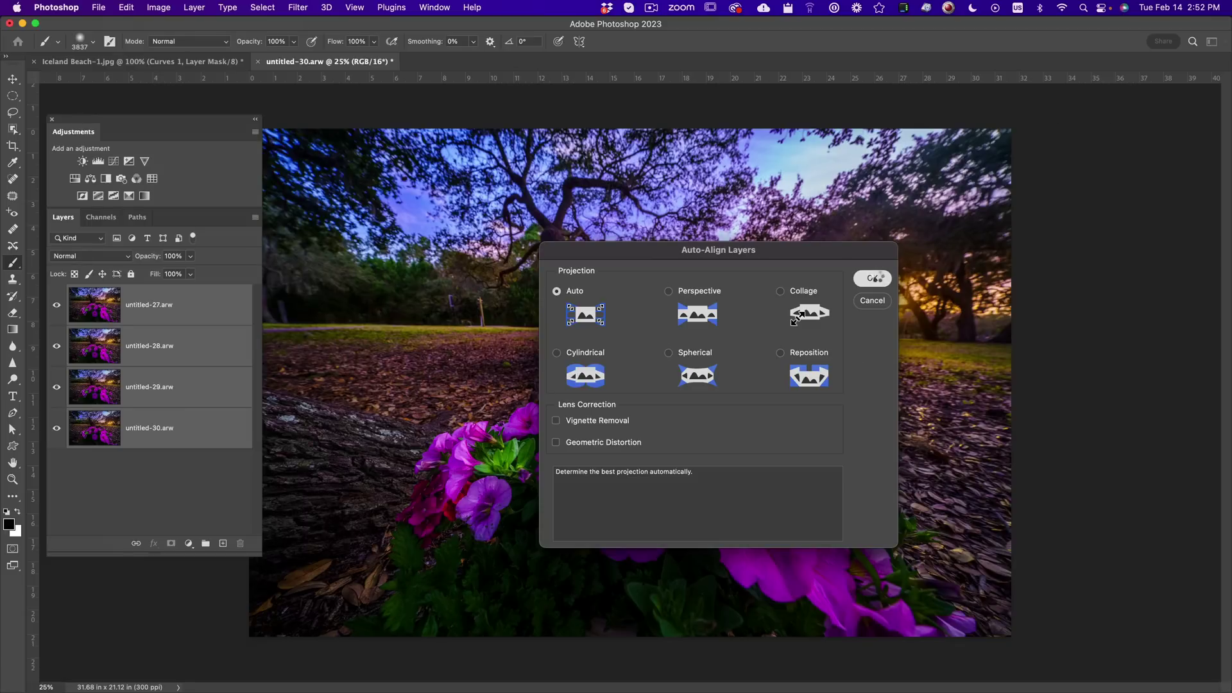
pyautogui.click(876, 279)
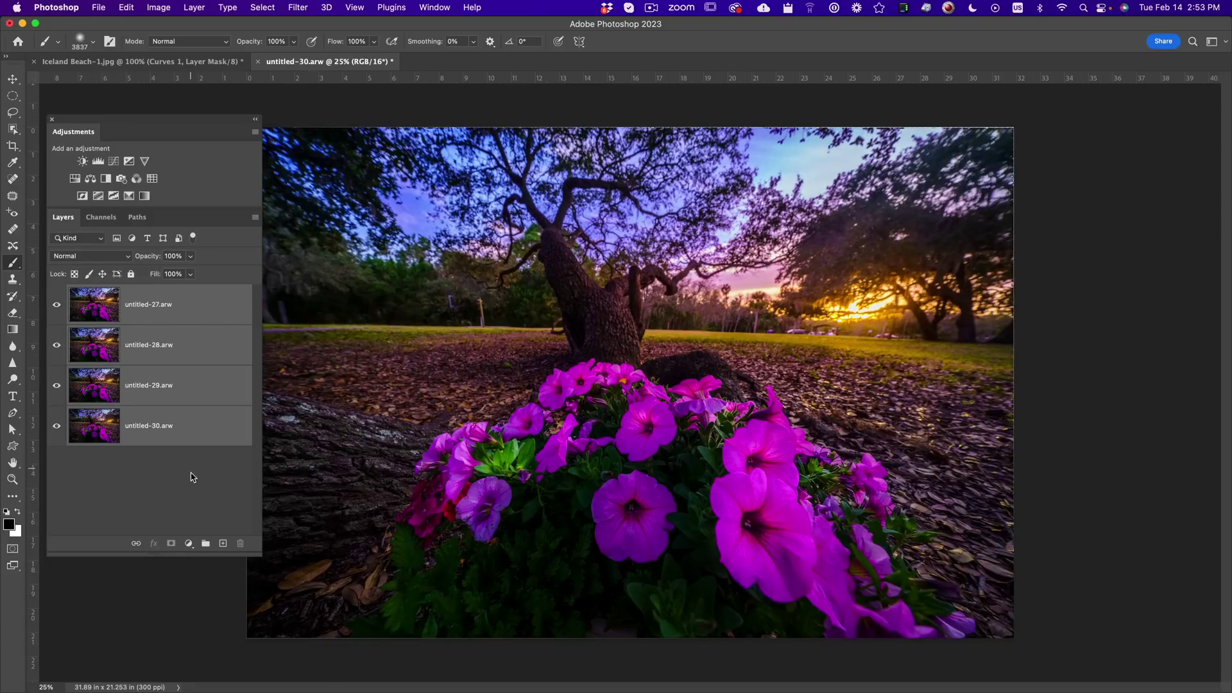
# - Auto-blend the four layers into one focus-stacked image, dismissing the brush warning
pyautogui.click(125, 9)
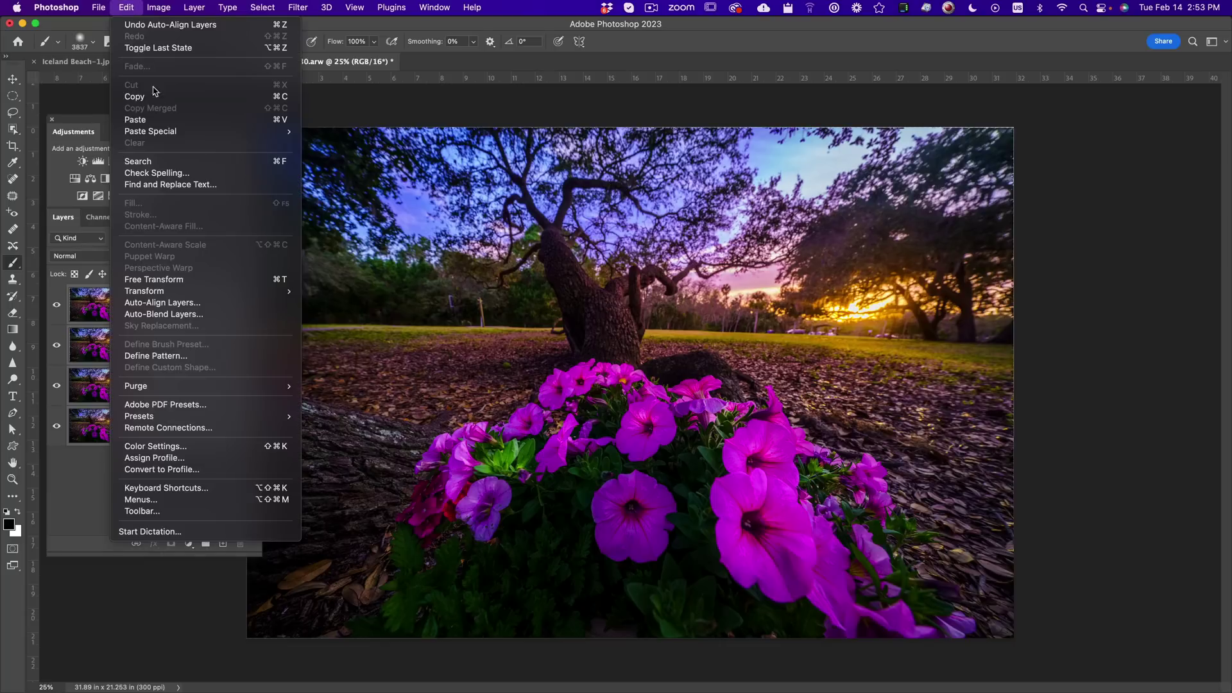
pyautogui.click(182, 316)
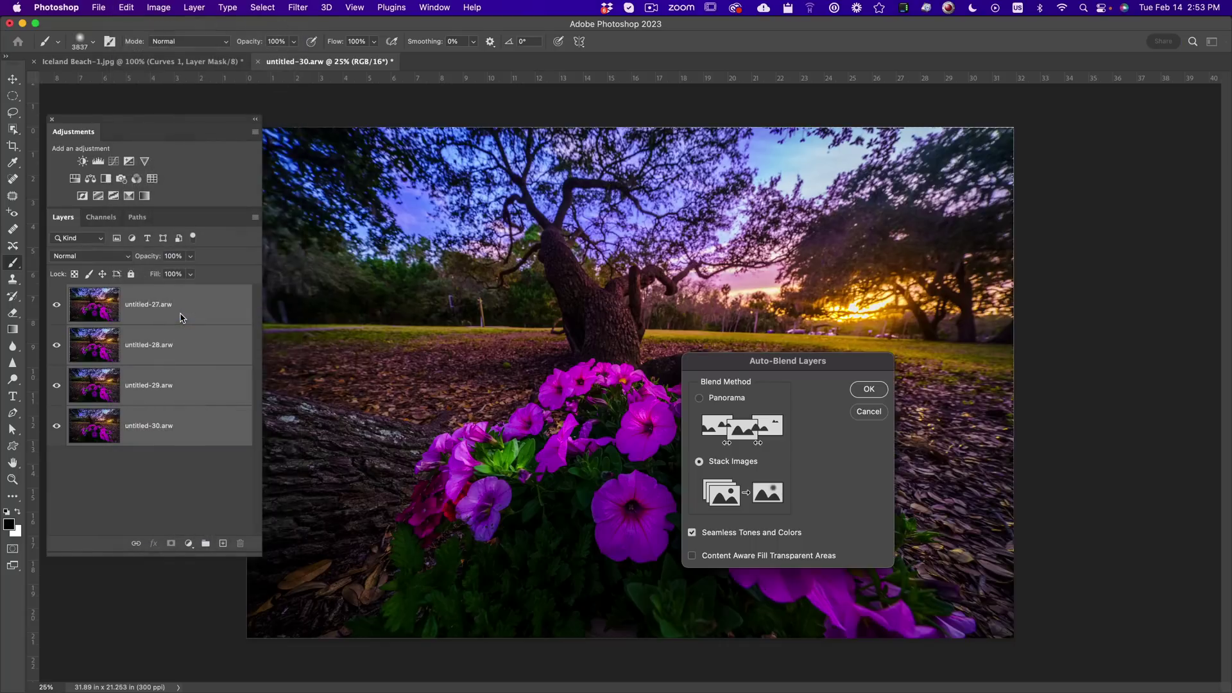
pyautogui.click(868, 390)
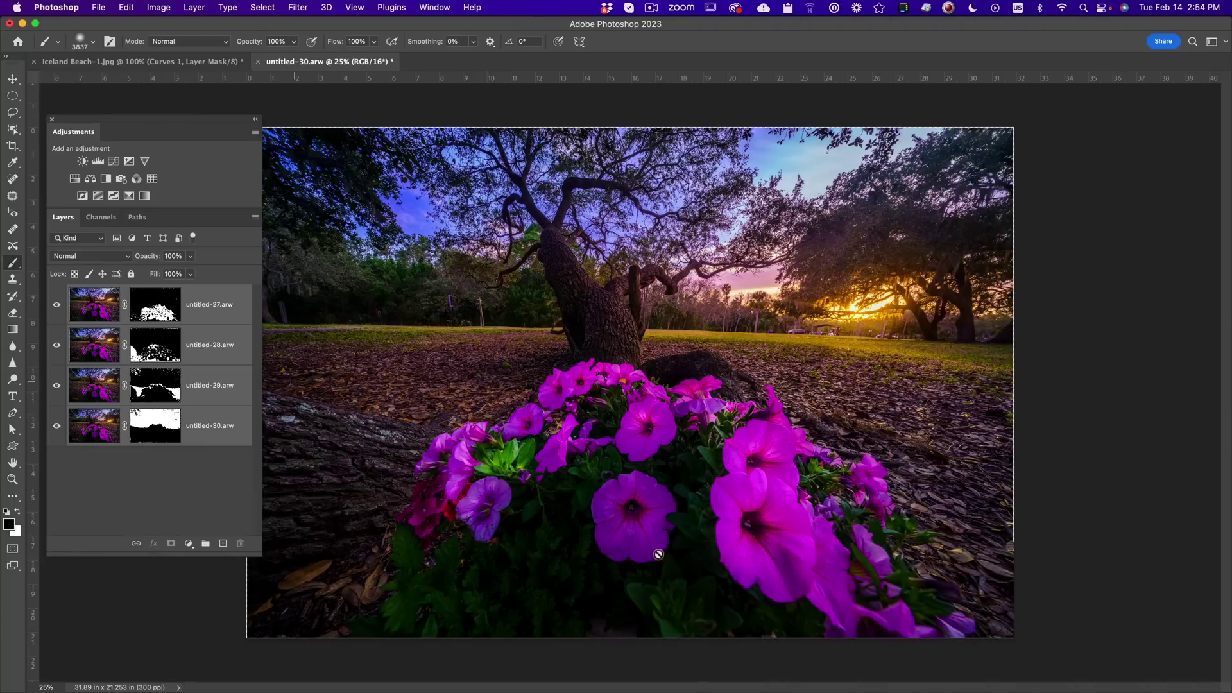
pyautogui.click(645, 456)
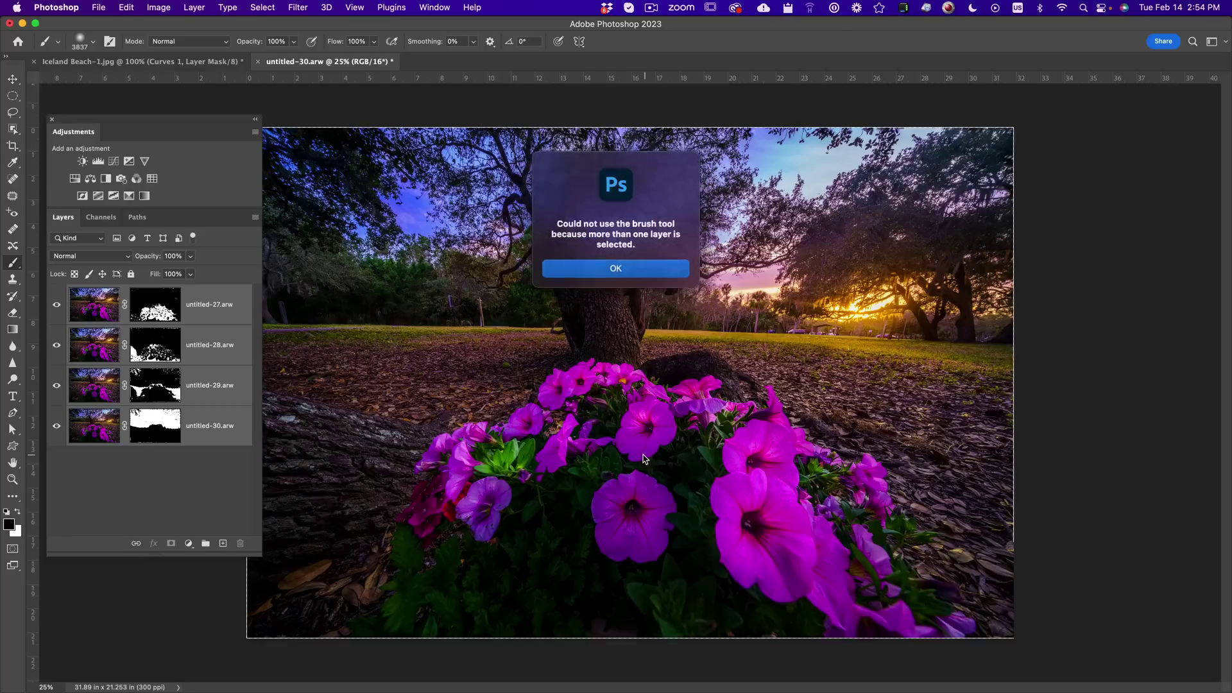
pyautogui.click(616, 268)
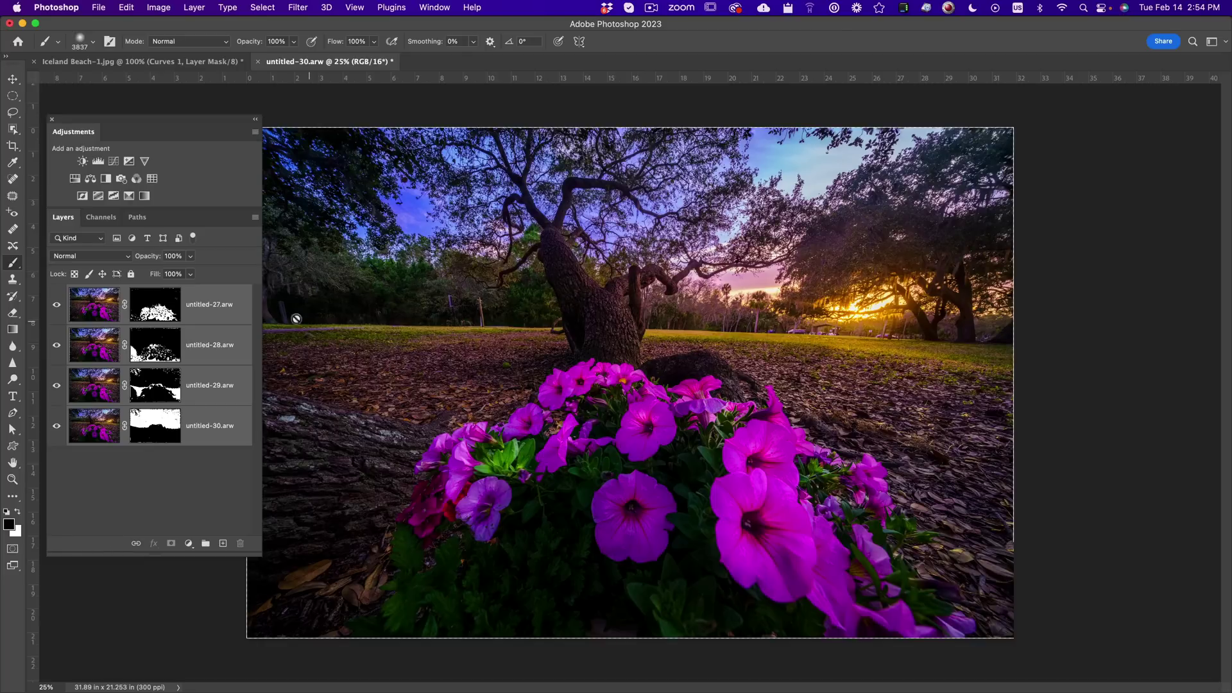
# - Zoom to 50% on the flowers, pan up to the oak and sky, then zoom out to 25%
pyautogui.click(241, 317)
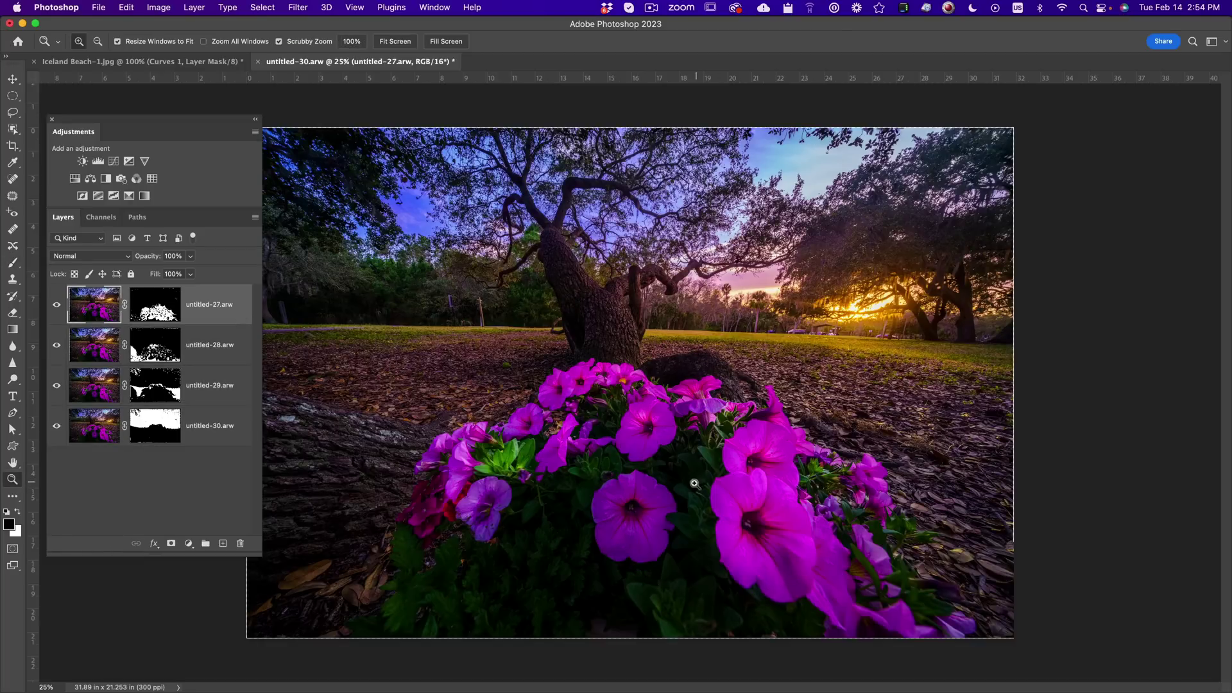
pyautogui.press('z')
pyautogui.click(657, 487)
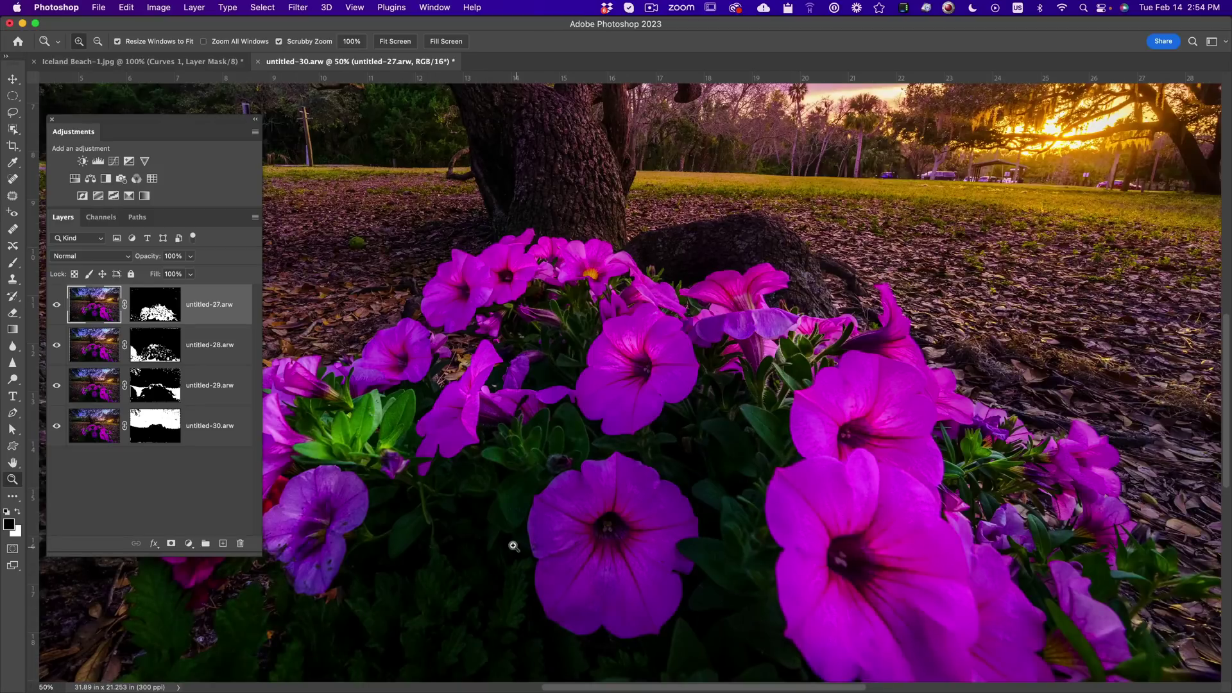
pyautogui.moveTo(567, 526); pyautogui.dragTo(577, 619)
pyautogui.moveTo(597, 410); pyautogui.dragTo(604, 501)
pyautogui.moveTo(608, 352); pyautogui.dragTo(632, 436)
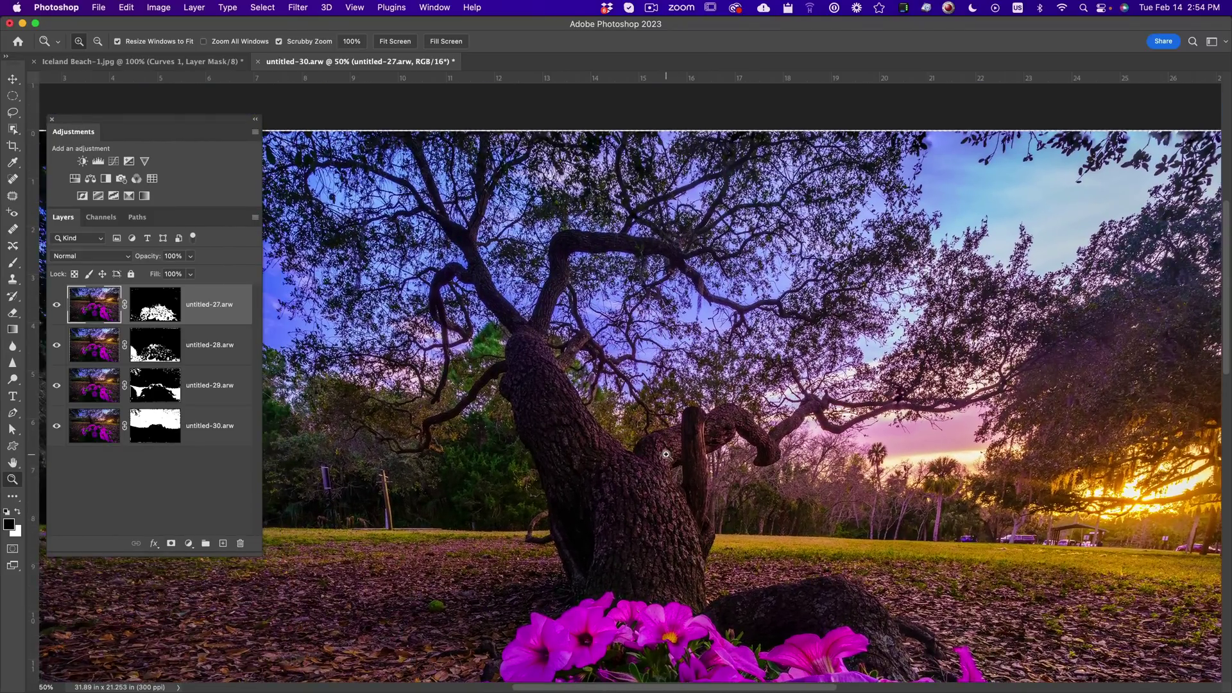
pyautogui.keyDown('alt'); pyautogui.click(682, 472); pyautogui.keyUp('alt')
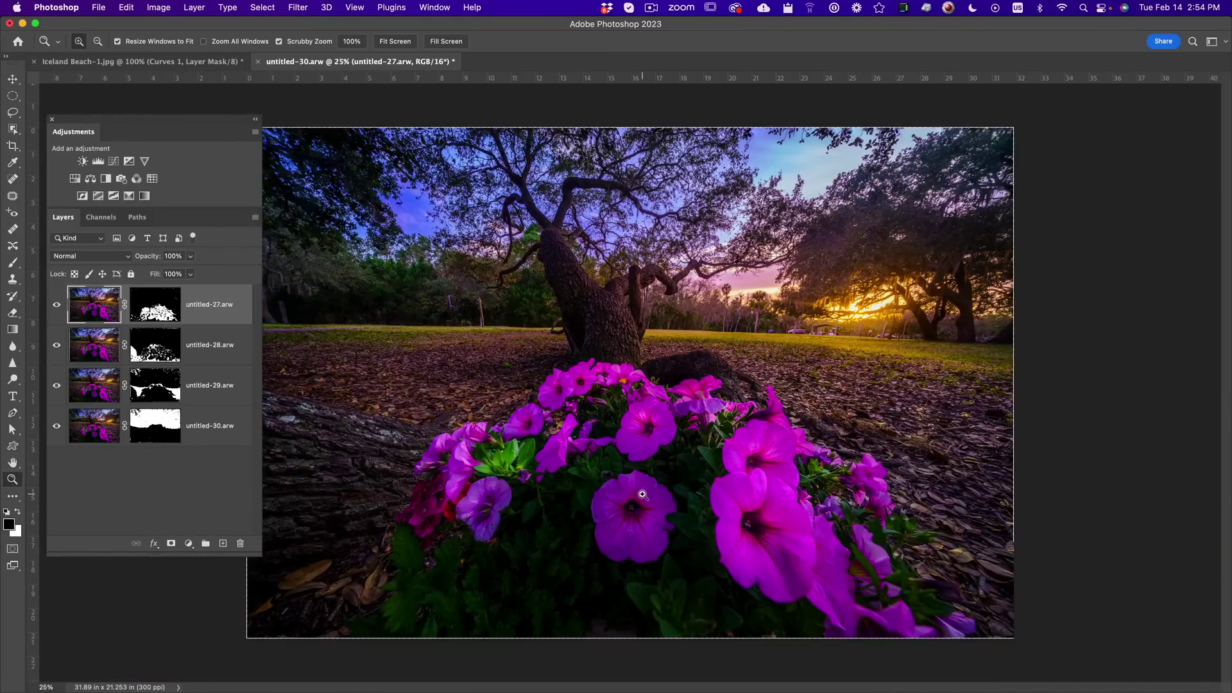
# - Close all Photoshop documents, saving the stack as untitled-27-Edit-2.psd, and return to Lightroom Classic
pyautogui.click(98, 9)
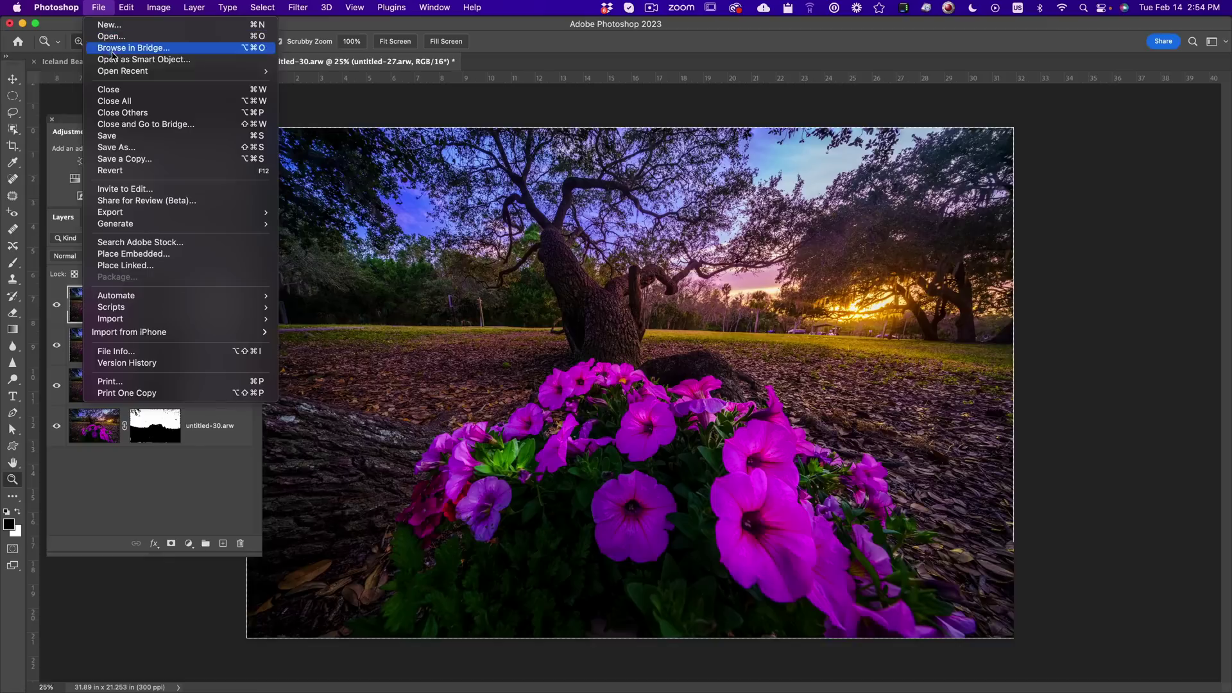
pyautogui.click(127, 101)
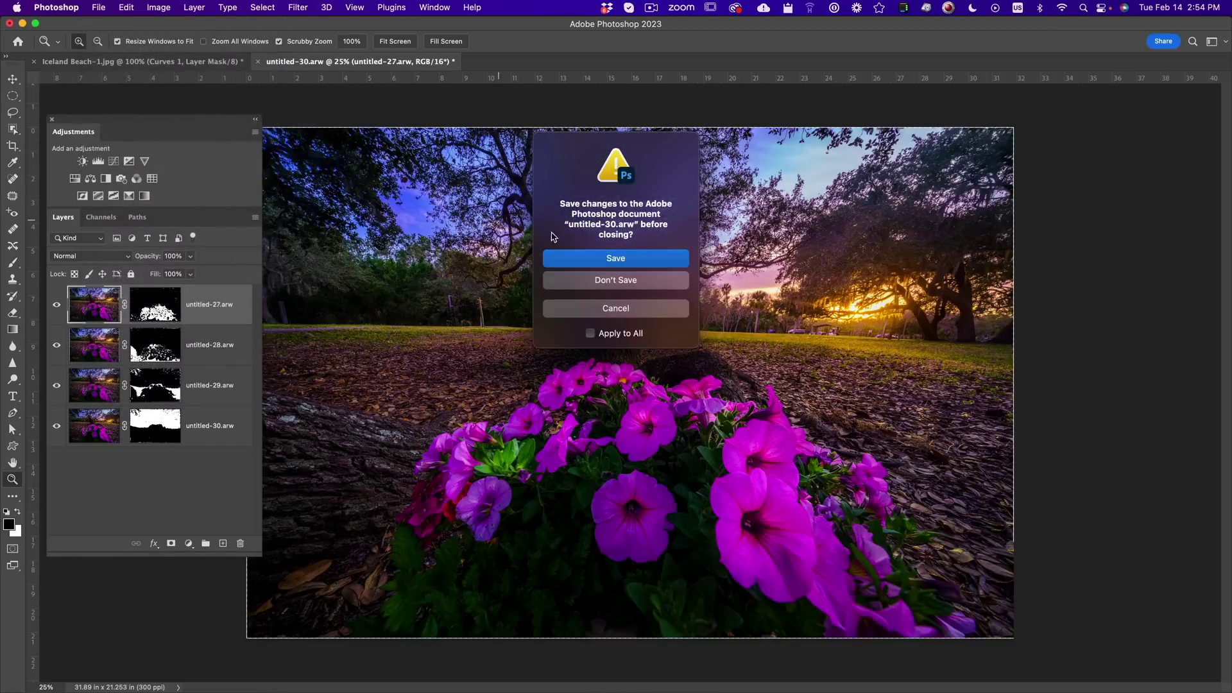
pyautogui.click(637, 257)
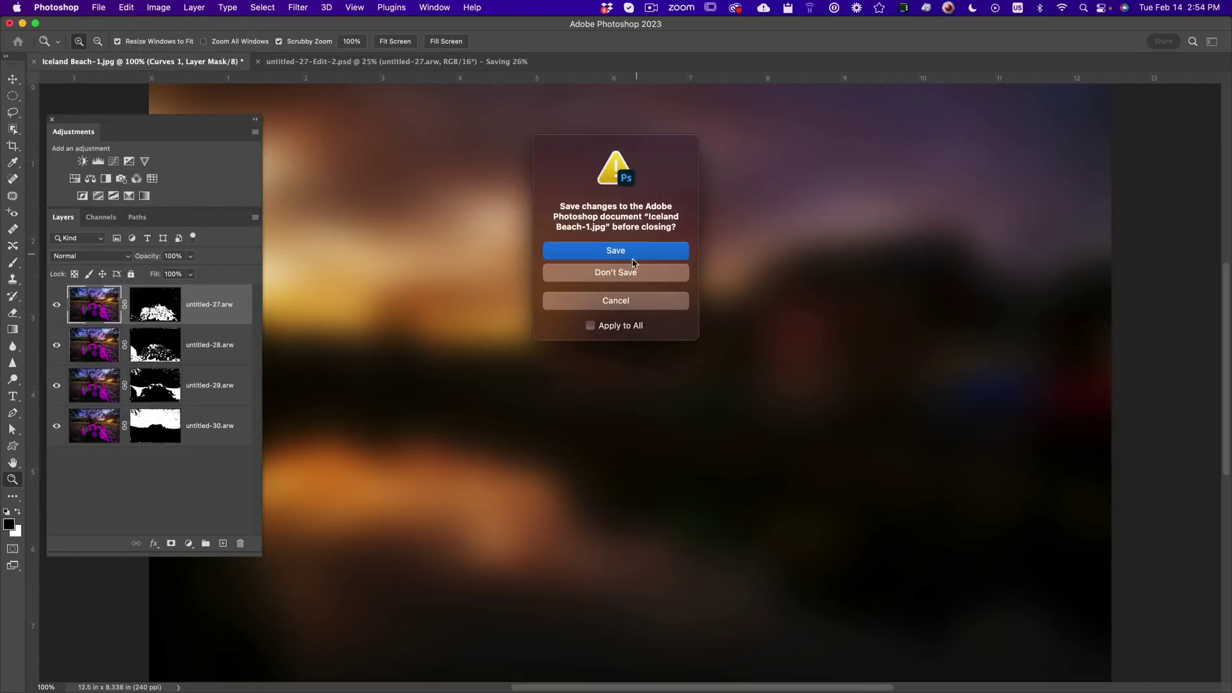
pyautogui.press('super+Tab')
pyautogui.click(123, 351)
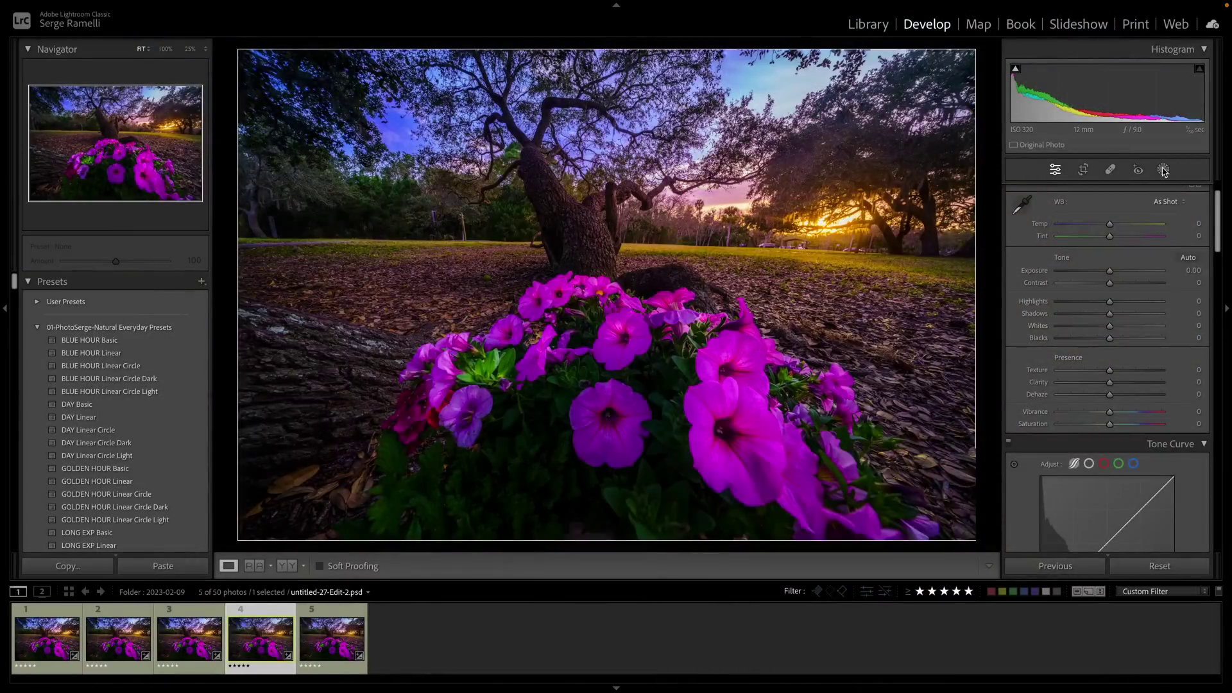
# - Paint a brush mask at -1.74 exposure over the lower-right and upper-left ground
pyautogui.click(1163, 169)
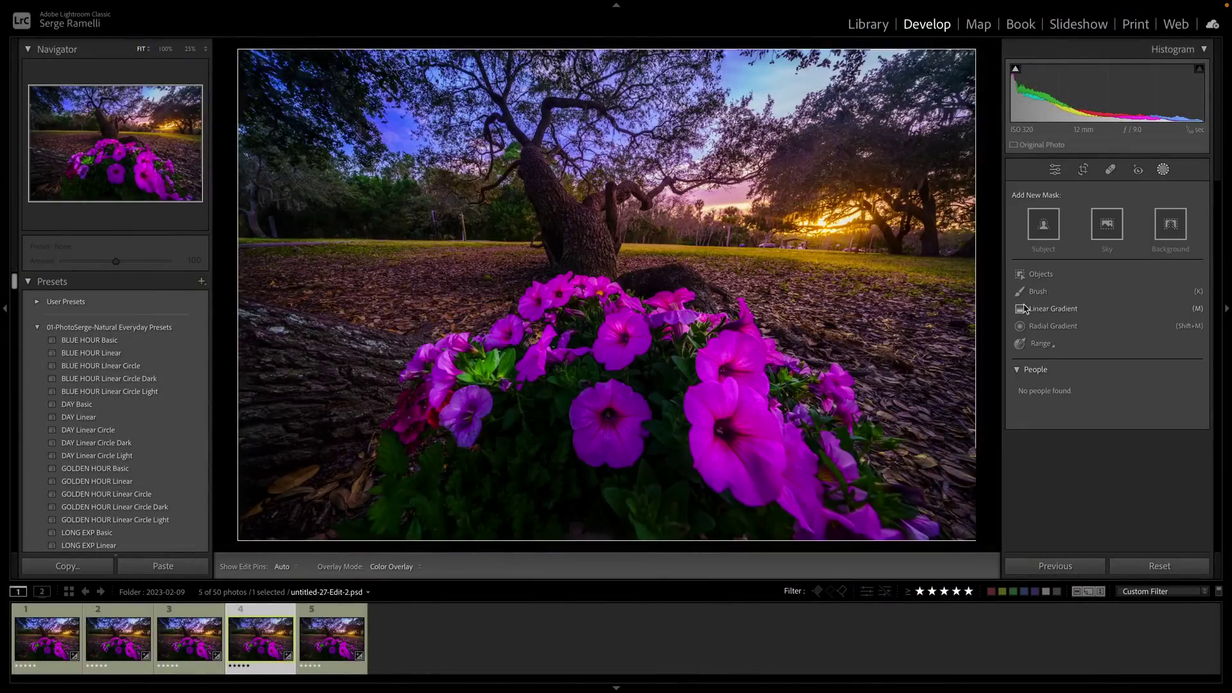
pyautogui.click(1034, 293)
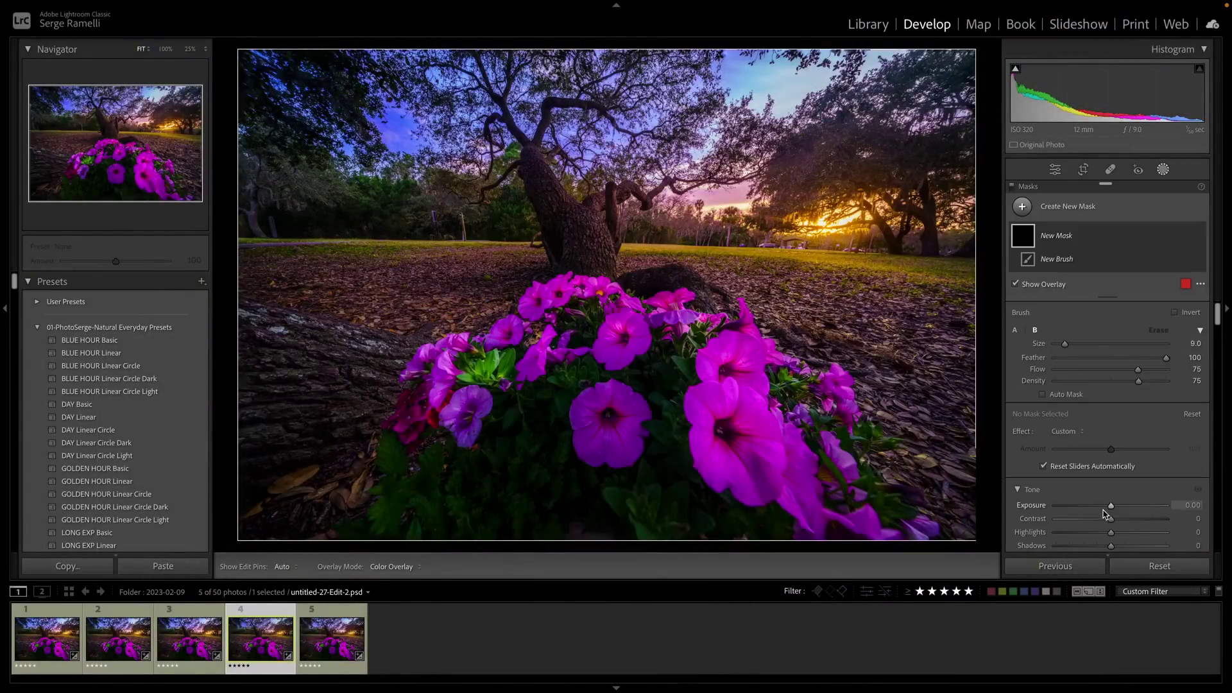
pyautogui.moveTo(1111, 509); pyautogui.dragTo(1102, 506)
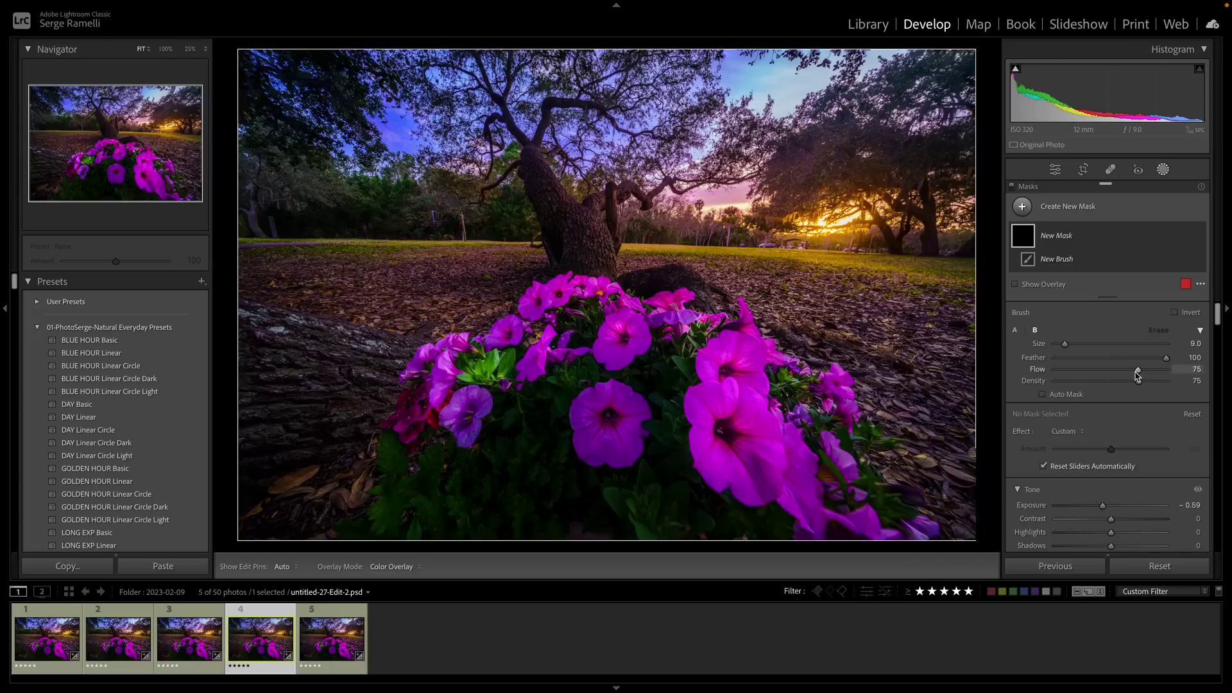
pyautogui.scroll(5, 893, 363)
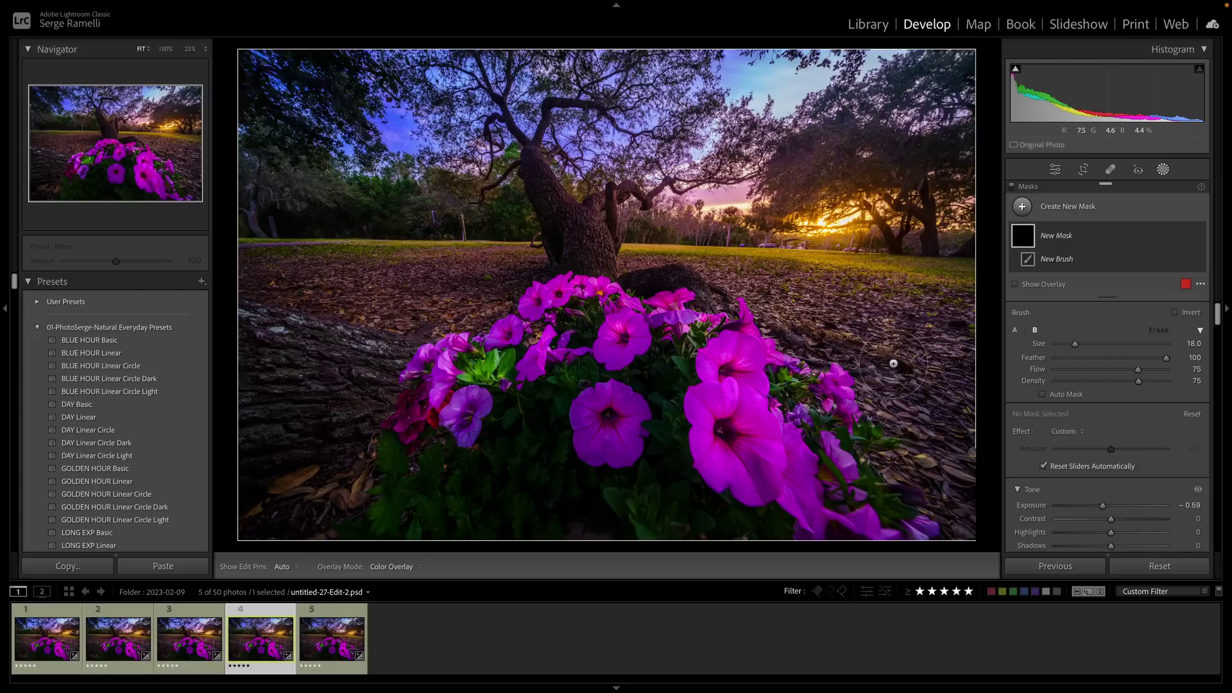
pyautogui.scroll(3, 893, 363)
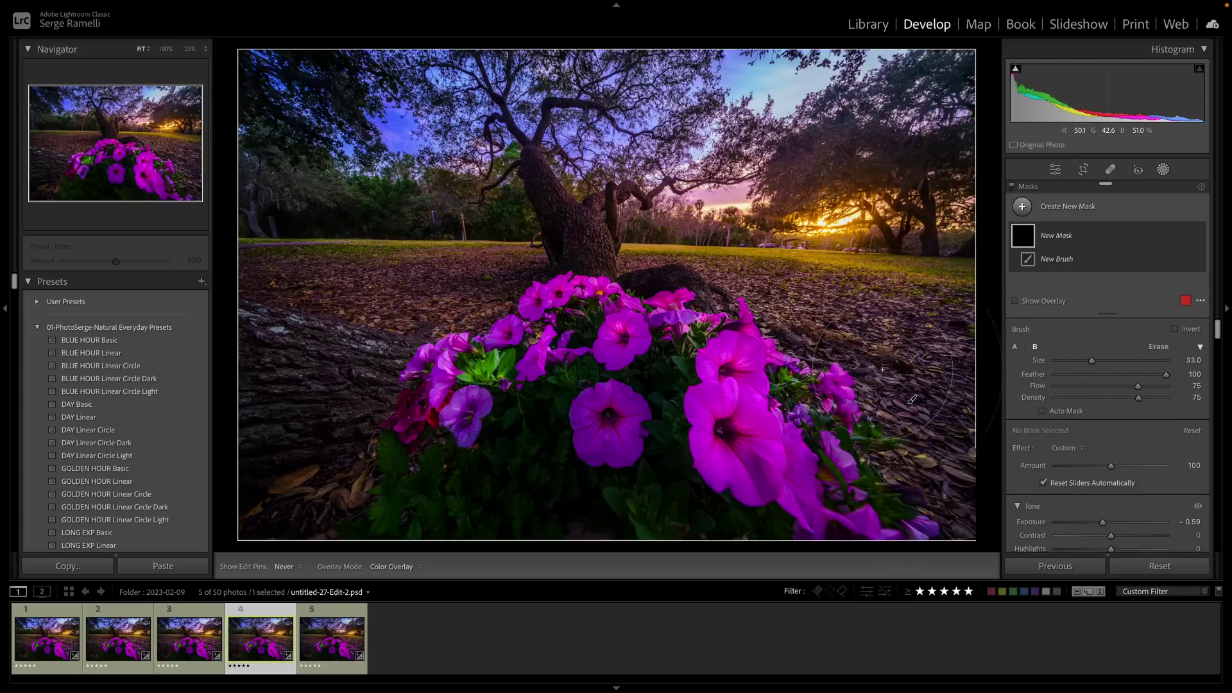
pyautogui.moveTo(858, 332); pyautogui.dragTo(890, 287)
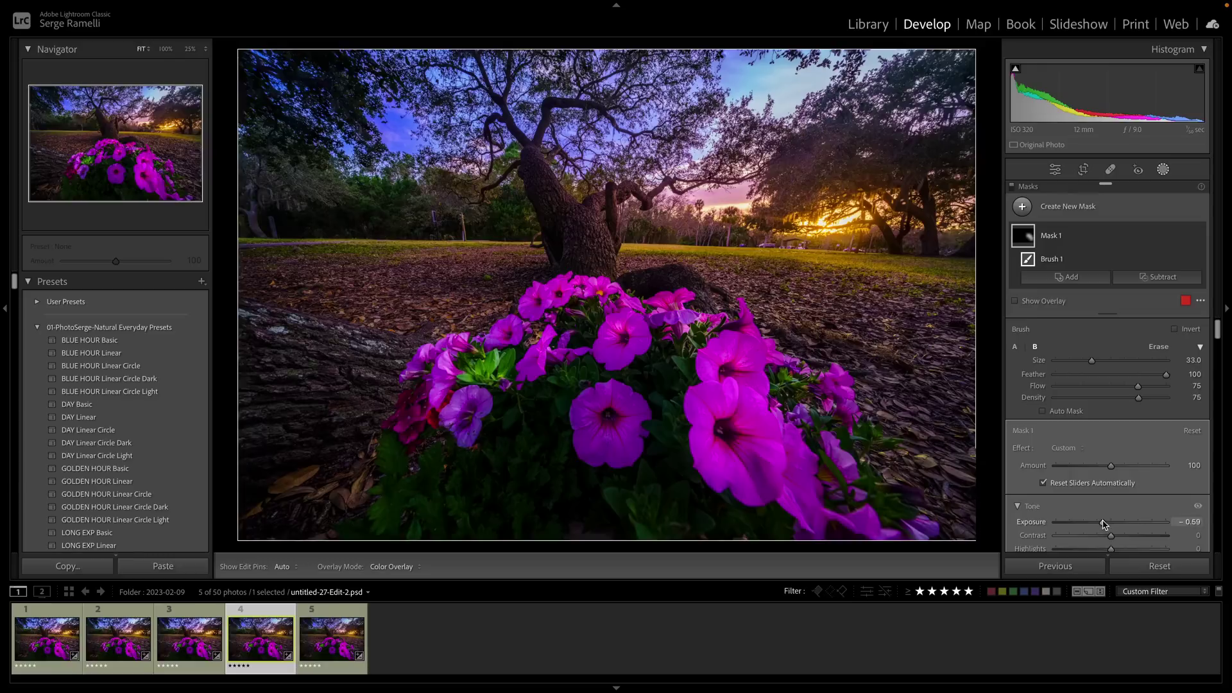
pyautogui.press('h')
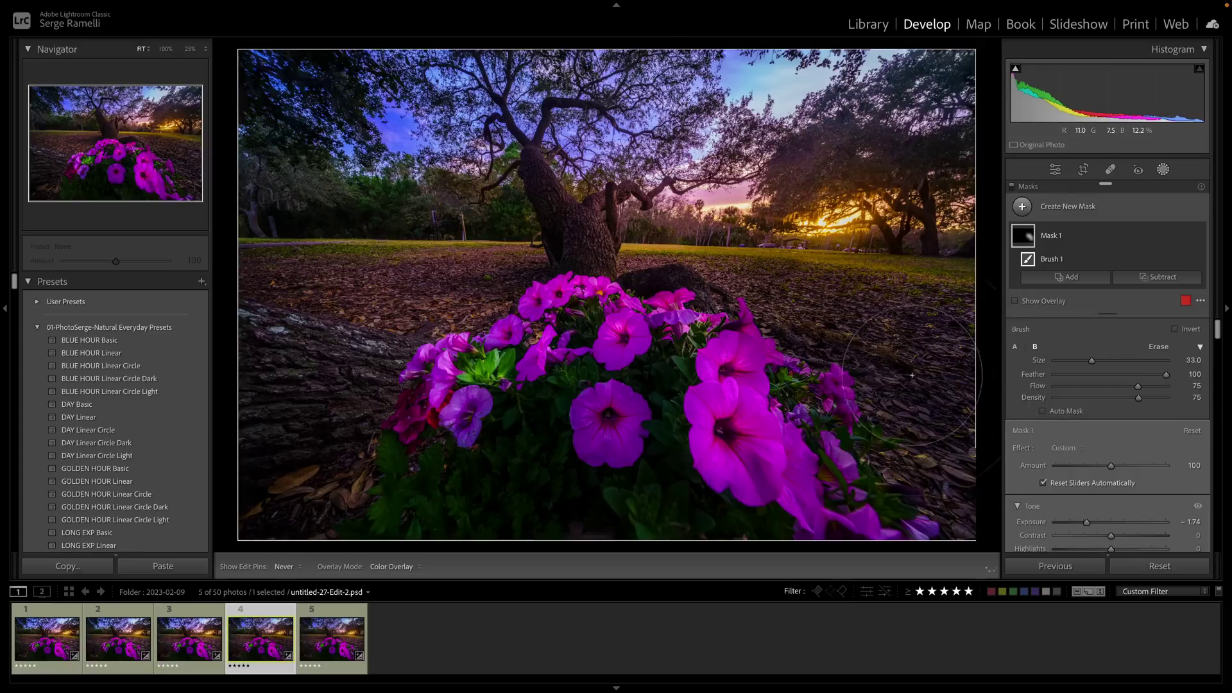
pyautogui.moveTo(918, 369)
pyautogui.mouseDown()
pyautogui.moveTo(933, 447)
pyautogui.moveTo(331, 395)
pyautogui.moveTo(308, 326)
pyautogui.moveTo(364, 293)
pyautogui.moveTo(308, 269)
pyautogui.moveTo(283, 231)
pyautogui.moveTo(385, 256)
pyautogui.moveTo(270, 359)
pyautogui.moveTo(369, 333)
pyautogui.moveTo(442, 276)
pyautogui.mouseUp()
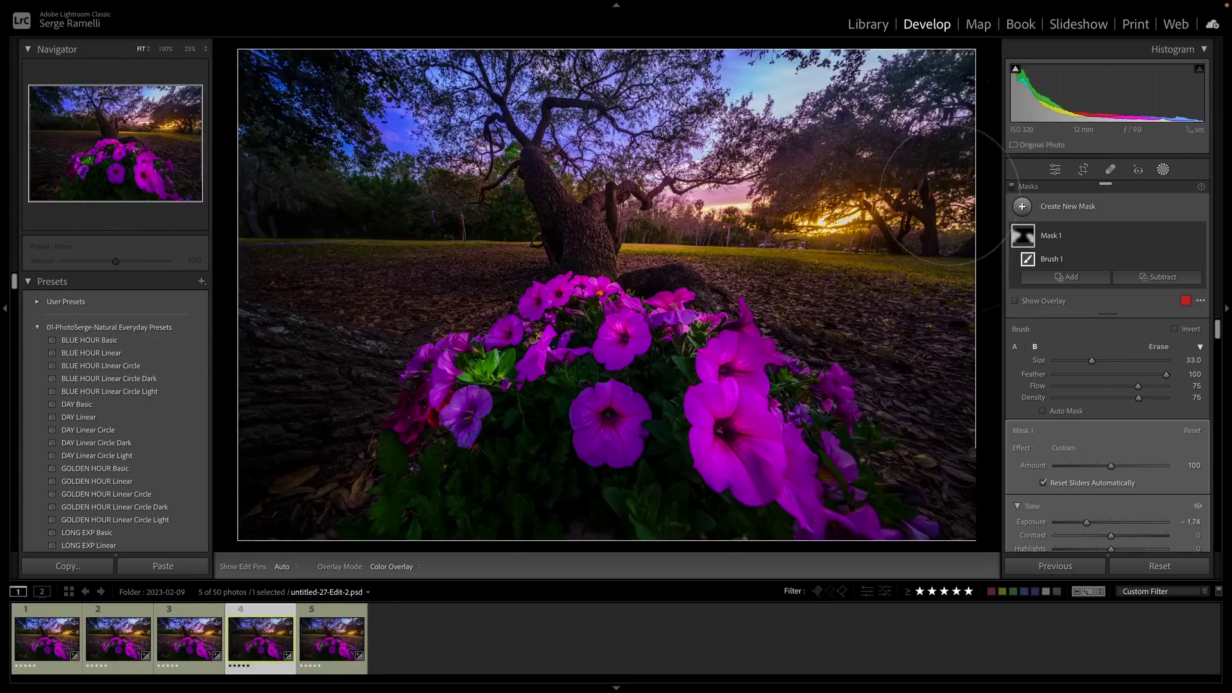
pyautogui.press('h')
# - Start a crop, nudge the corners inward and try a 16 x 9 ratio
pyautogui.click(1082, 169)
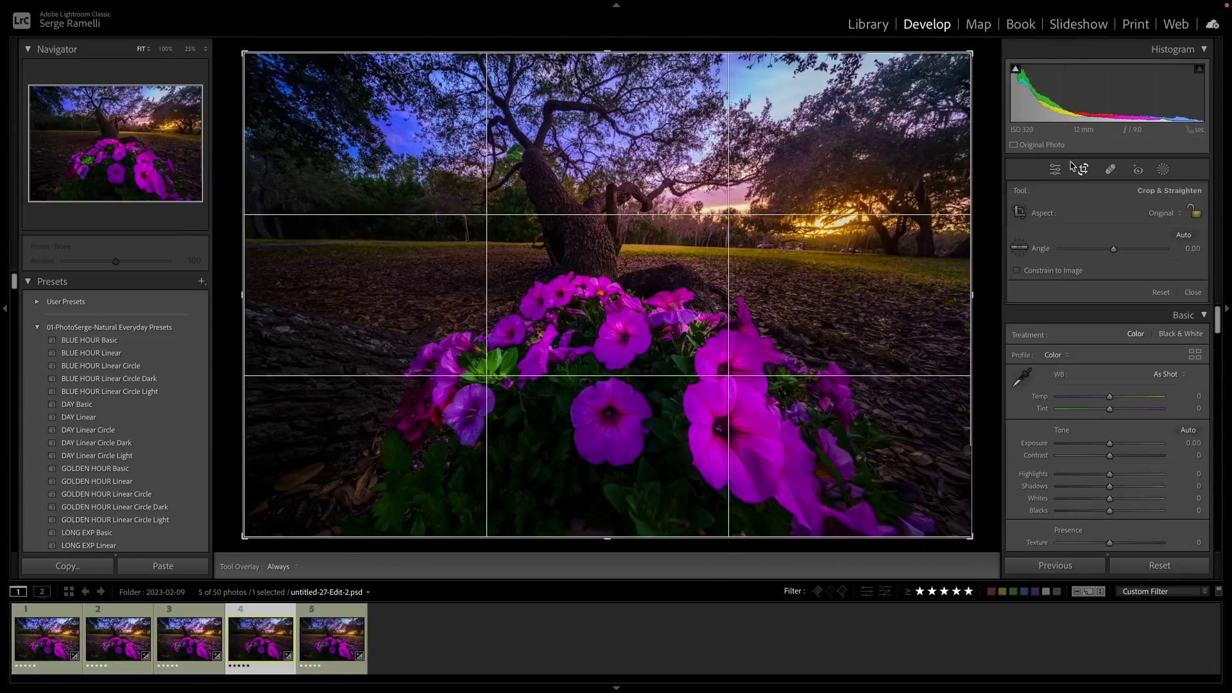
pyautogui.moveTo(973, 52); pyautogui.dragTo(964, 54)
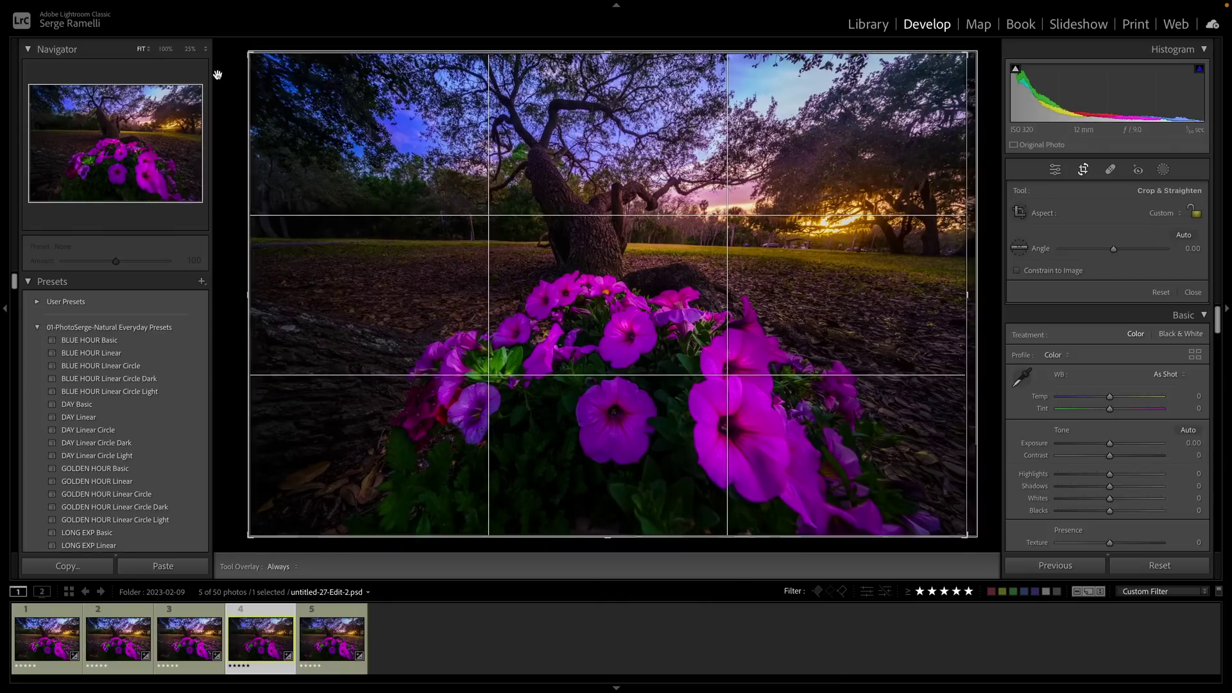
pyautogui.moveTo(248, 53); pyautogui.dragTo(256, 54)
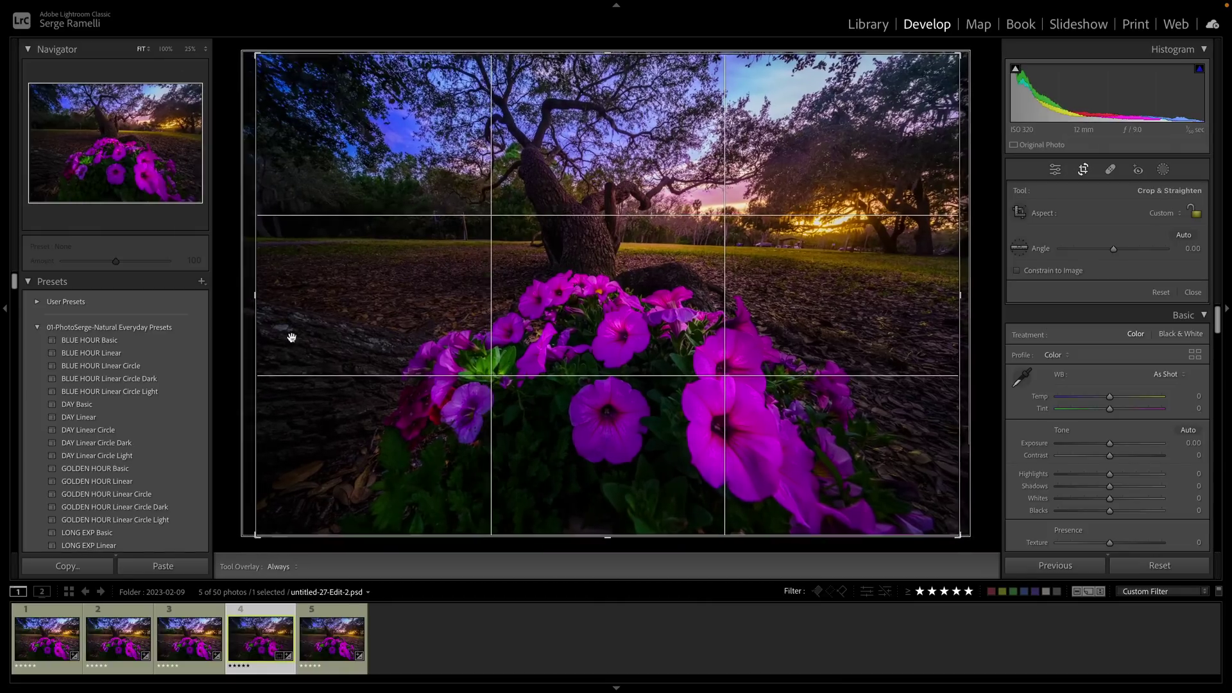
pyautogui.moveTo(261, 531); pyautogui.dragTo(257, 510)
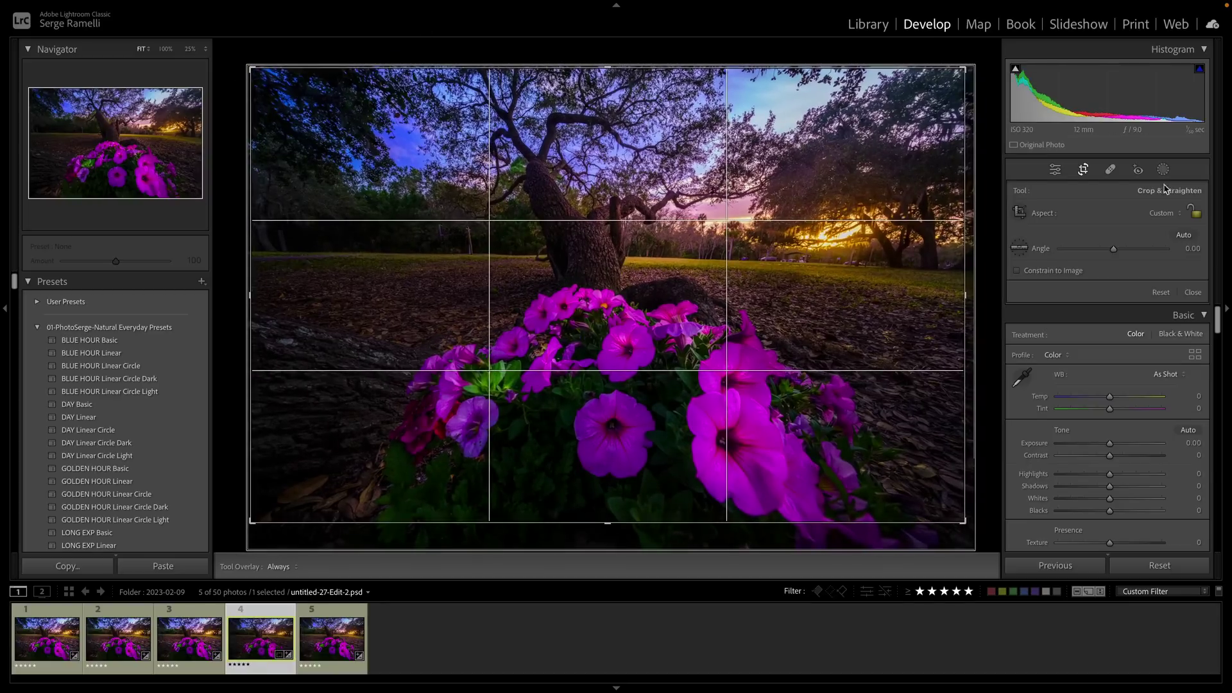
pyautogui.click(1171, 216)
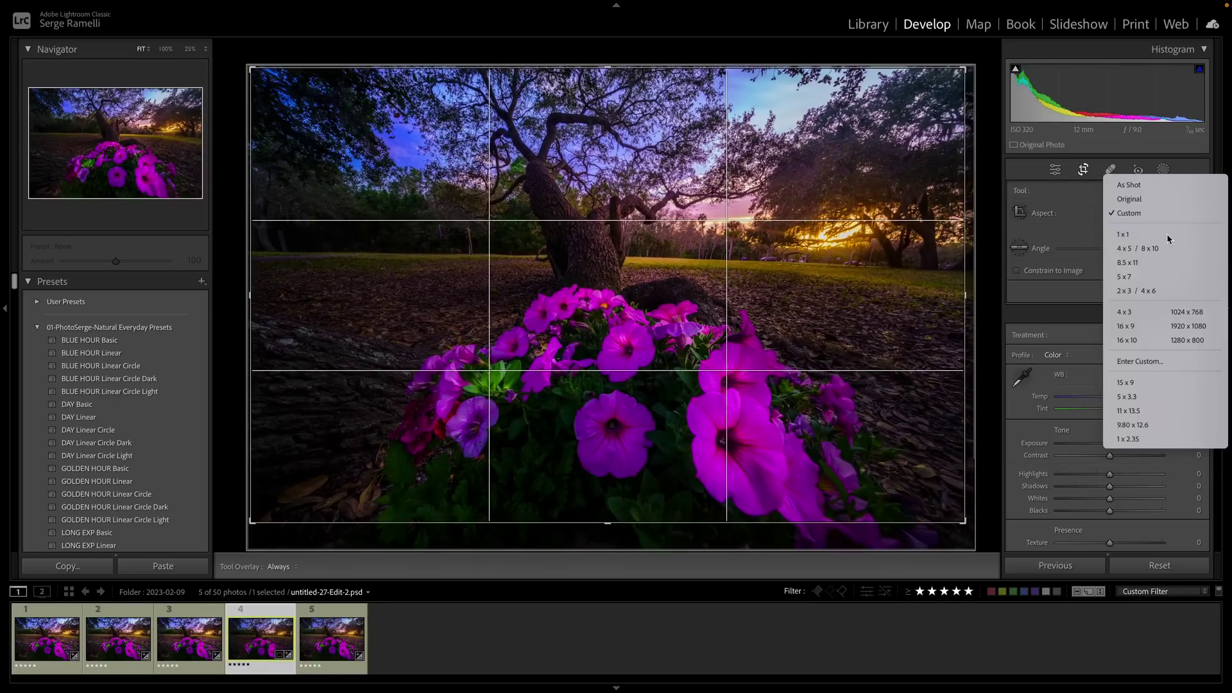
pyautogui.click(1149, 322)
pyautogui.moveTo(655, 269); pyautogui.dragTo(655, 242)
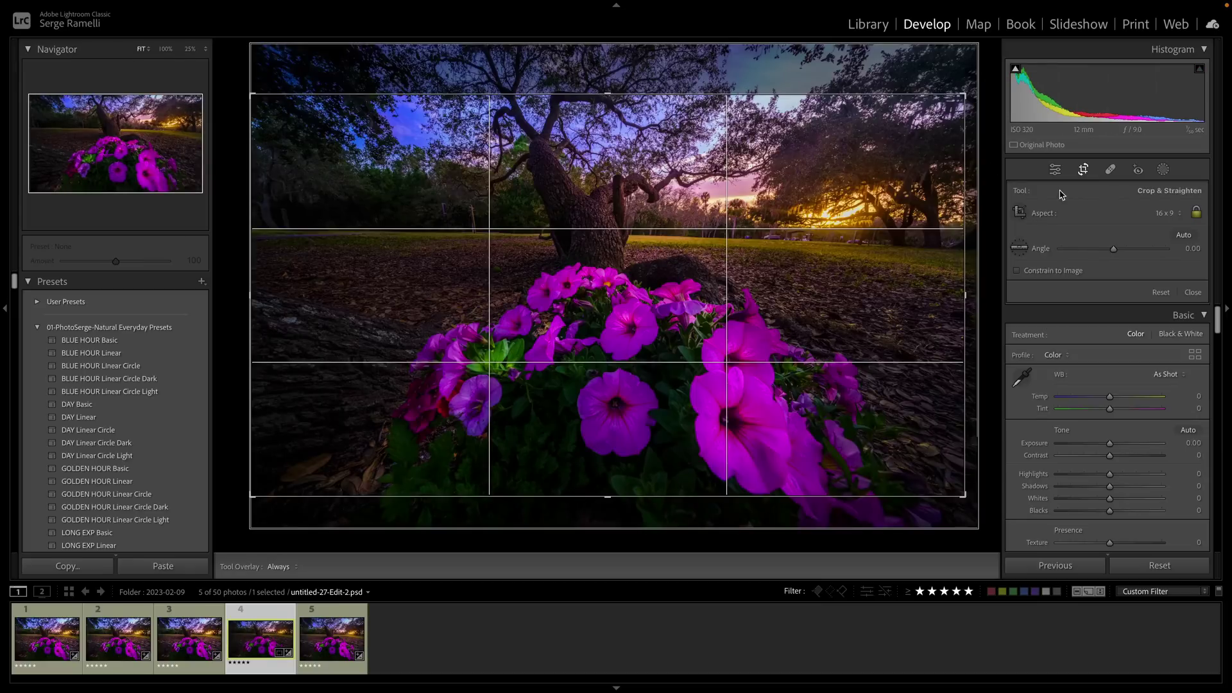
# - Switch the crop to 4 x 3, enlarge it around the oak and petunias, and apply
pyautogui.click(1193, 214)
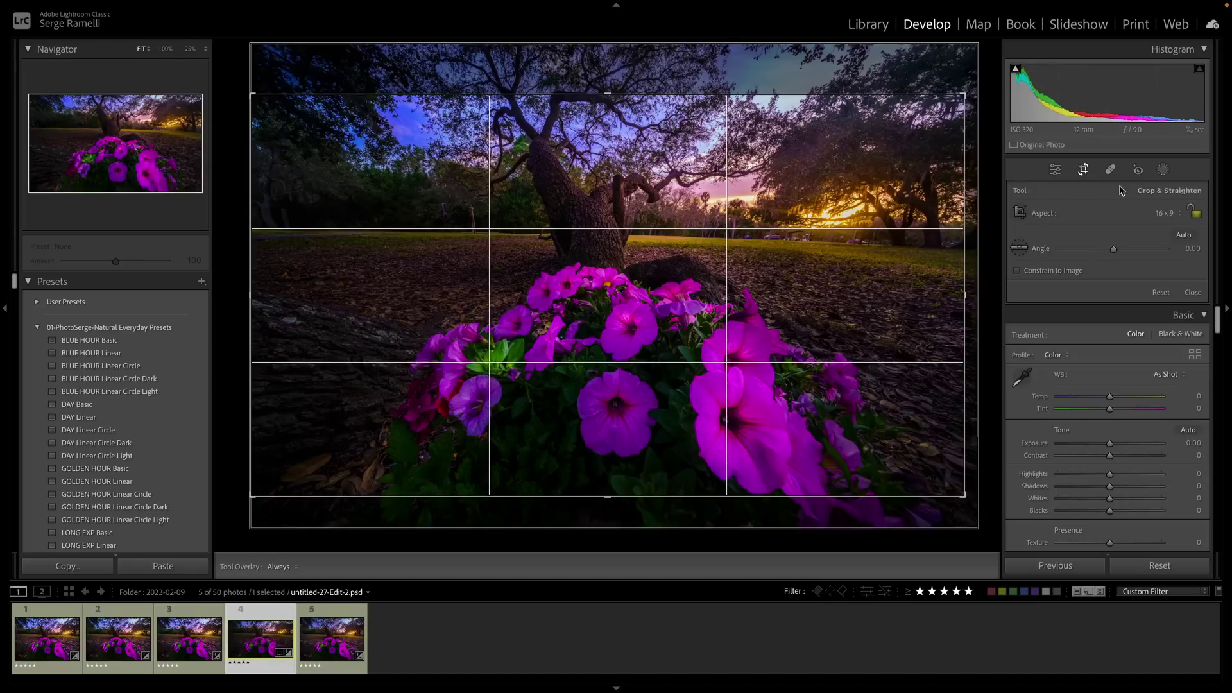
pyautogui.click(1165, 217)
pyautogui.click(1155, 204)
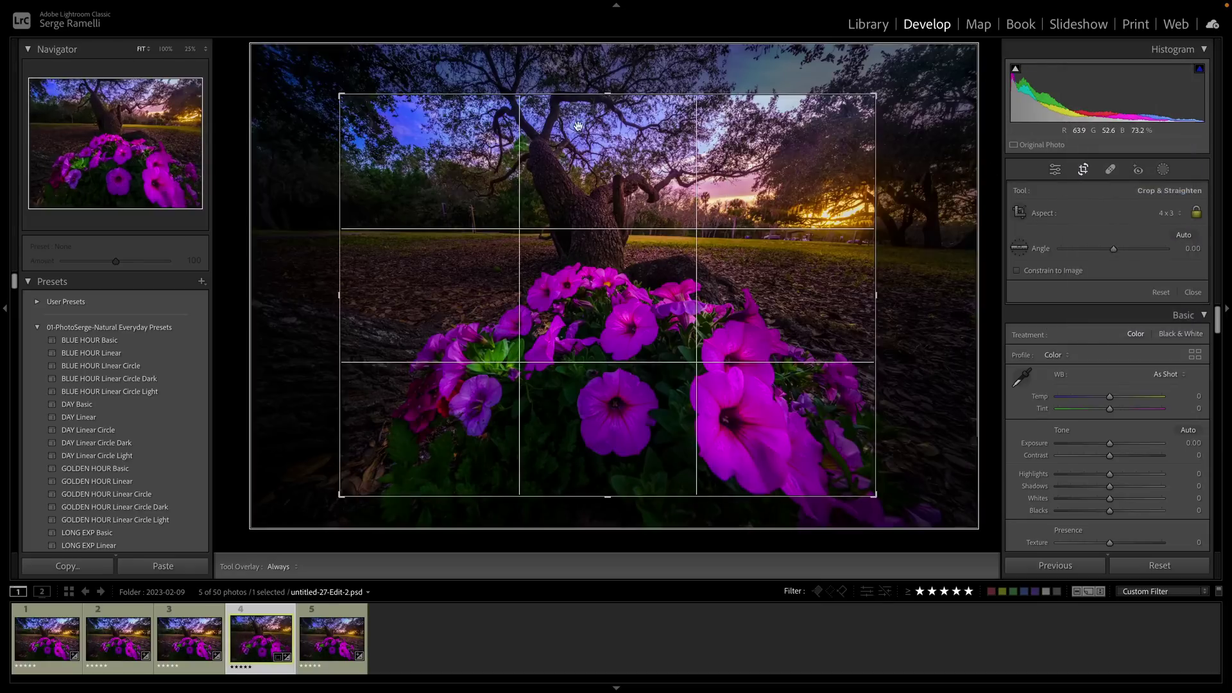
pyautogui.moveTo(342, 95); pyautogui.dragTo(272, 47)
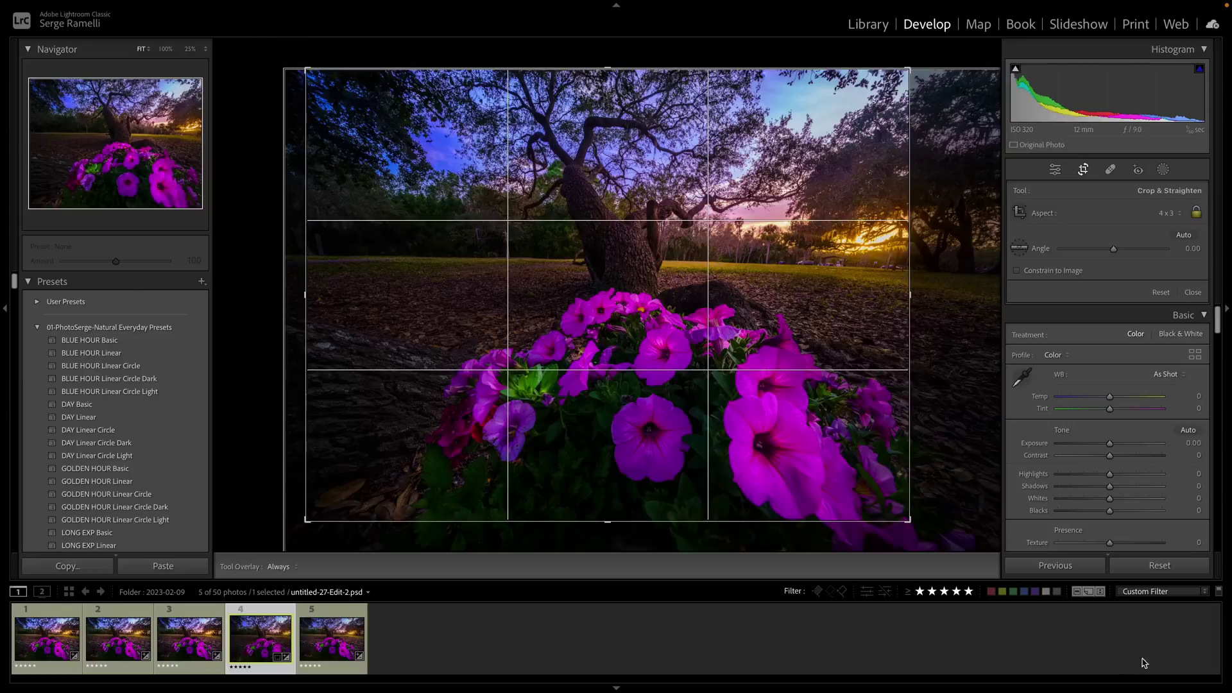
pyautogui.moveTo(909, 521); pyautogui.dragTo(943, 543)
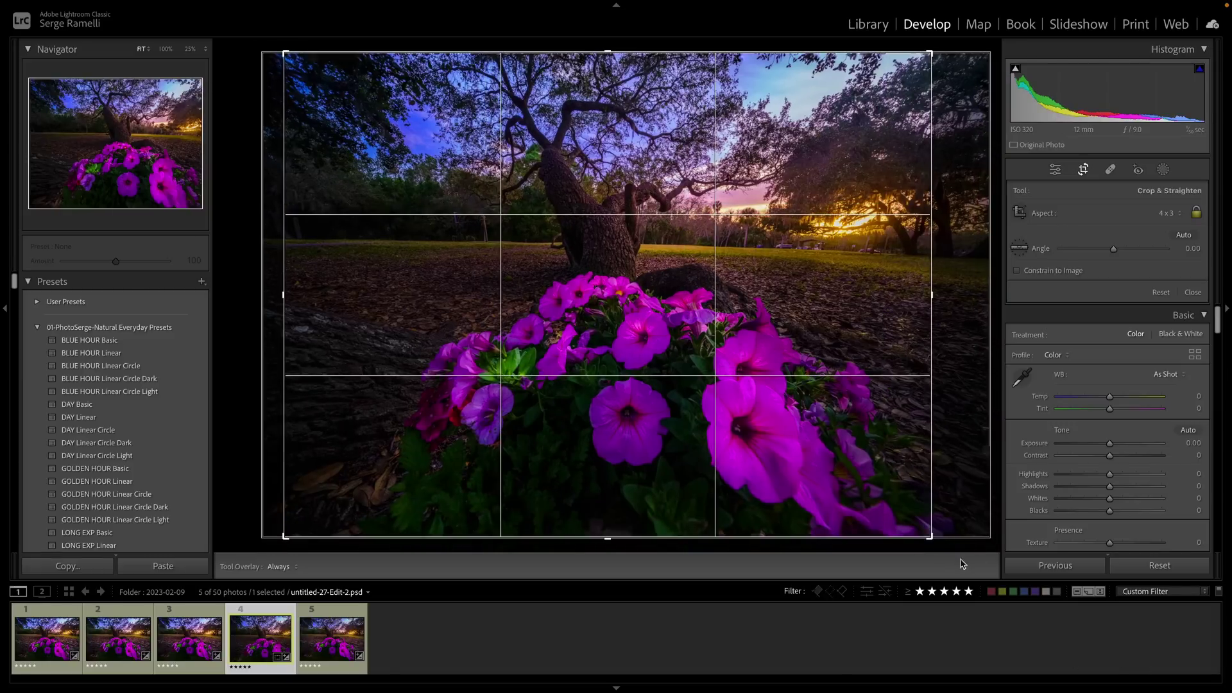
pyautogui.moveTo(866, 457); pyautogui.dragTo(884, 459)
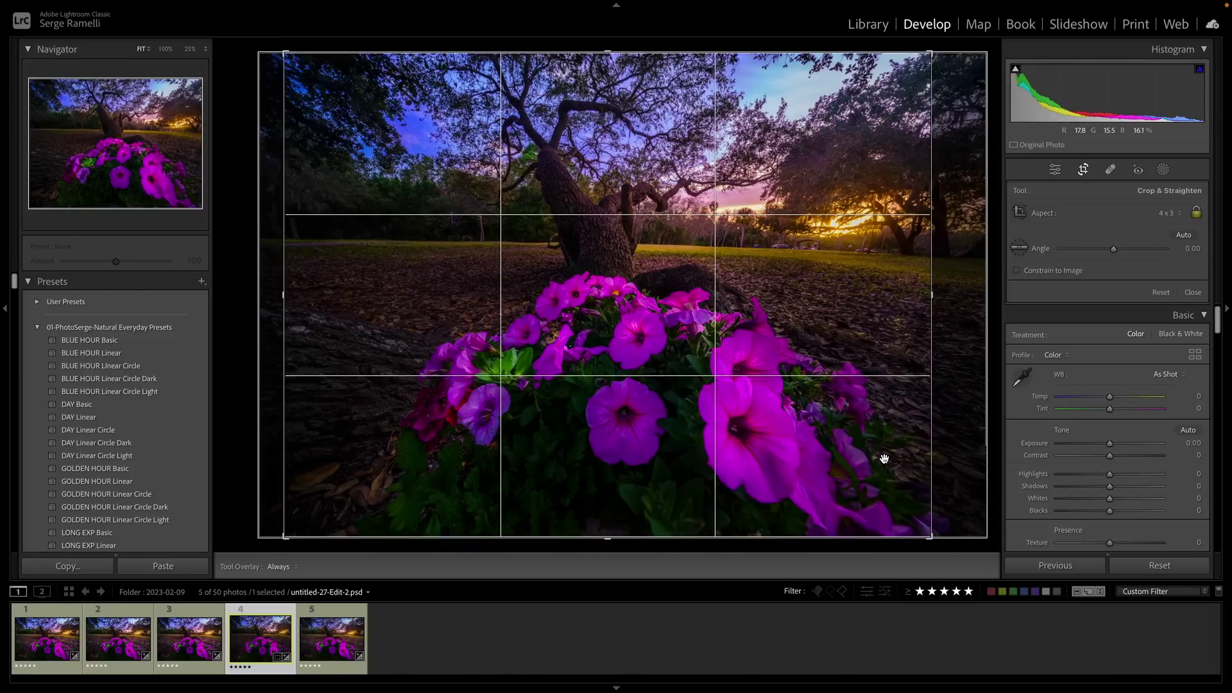
pyautogui.press('Return')
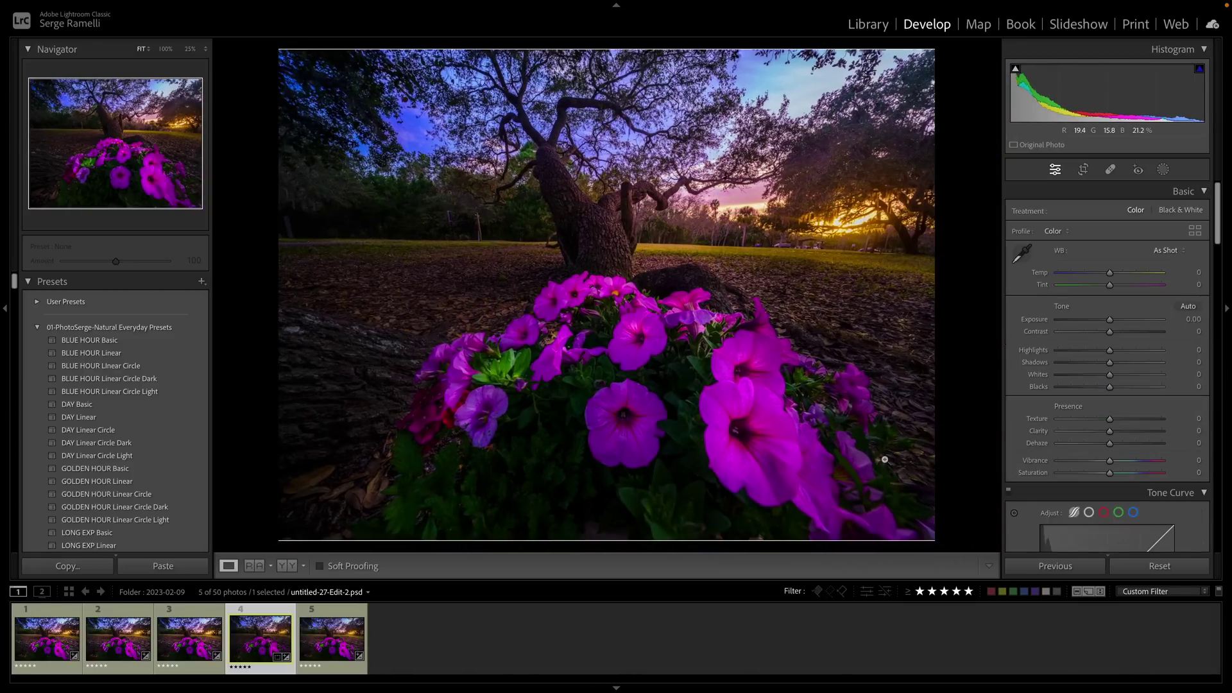
# - Refine the 4 x 3 crop by lowering its top edge and raising its bottom edge
pyautogui.click(1083, 169)
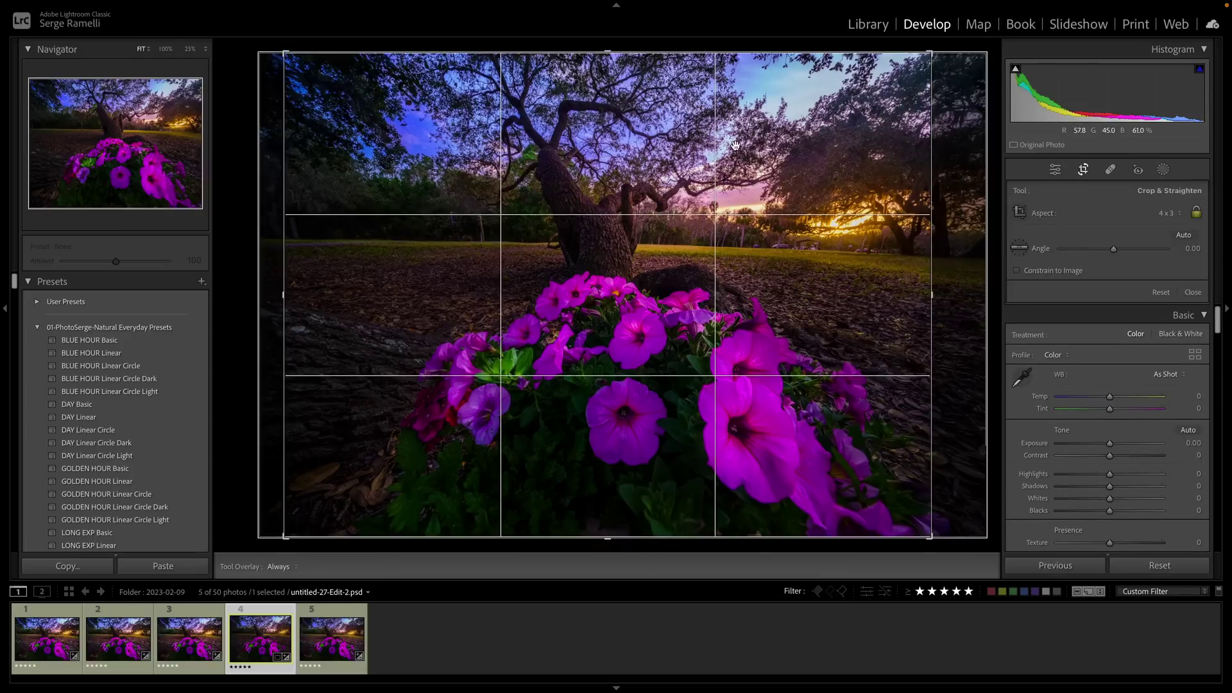
pyautogui.moveTo(607, 51); pyautogui.dragTo(606, 65)
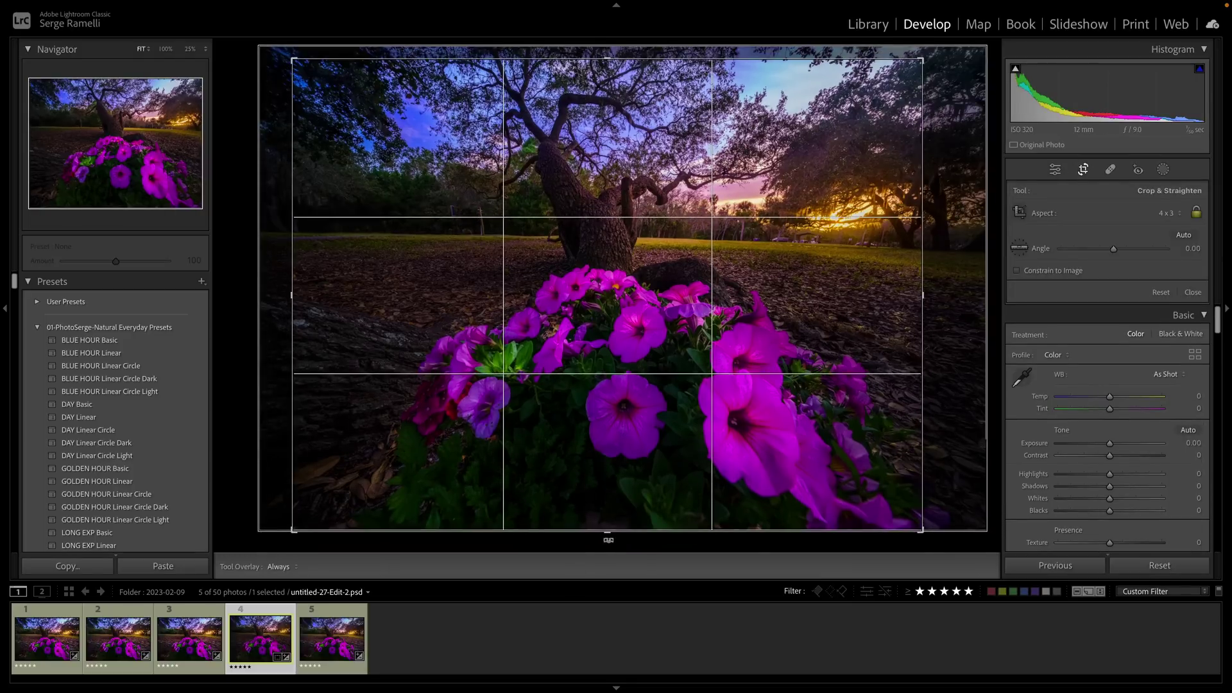
pyautogui.moveTo(608, 540); pyautogui.dragTo(610, 522)
pyautogui.press('Return')
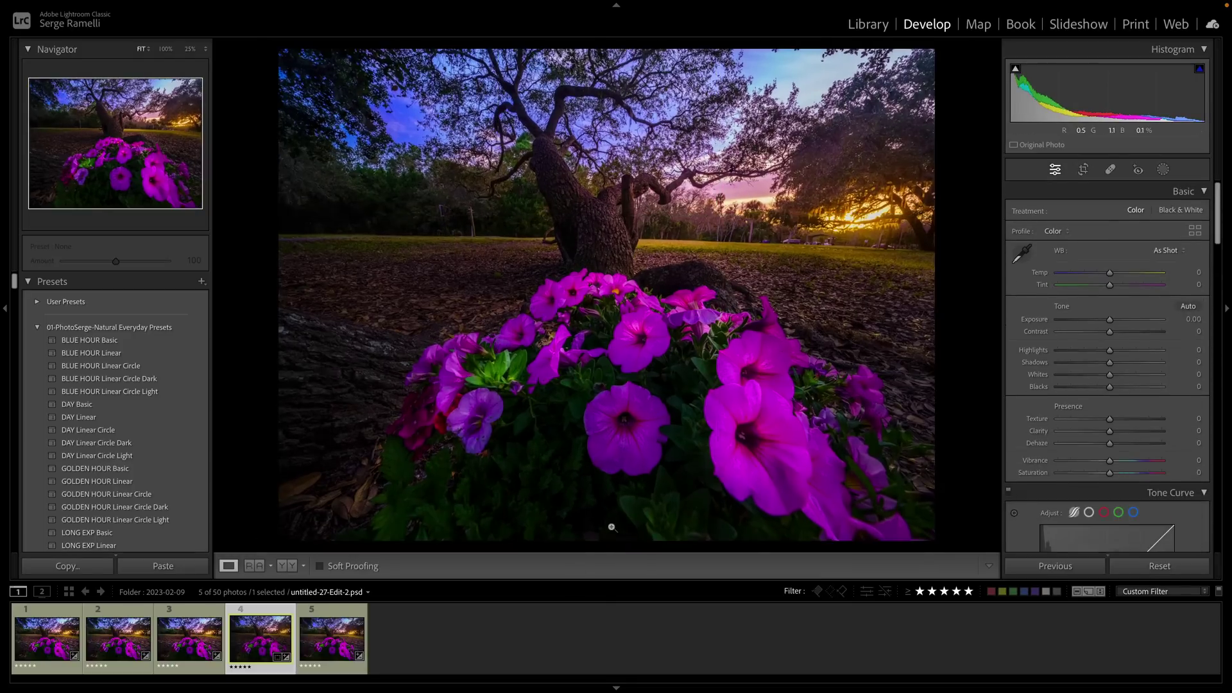